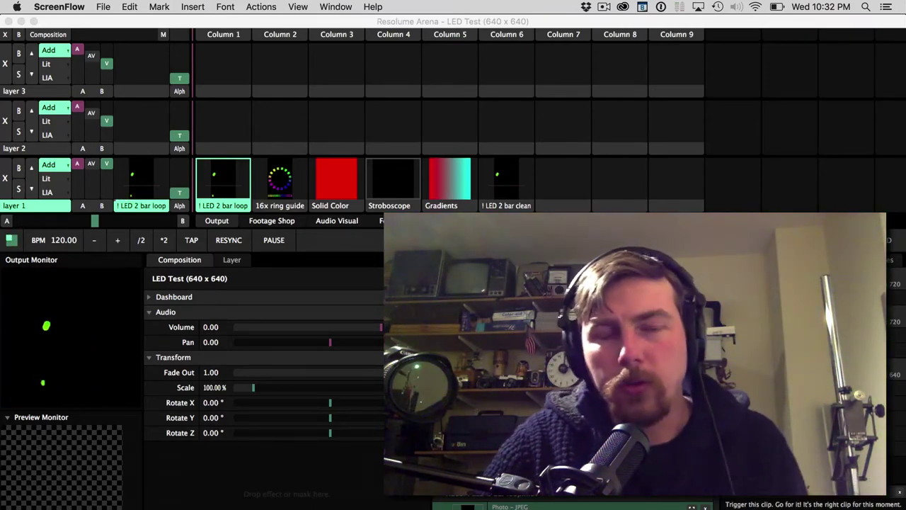
Test the ring with Solid Color, Stroboscope, then Solid Color again, and resume the ! LED 2 bar loop clip
click(325, 184)
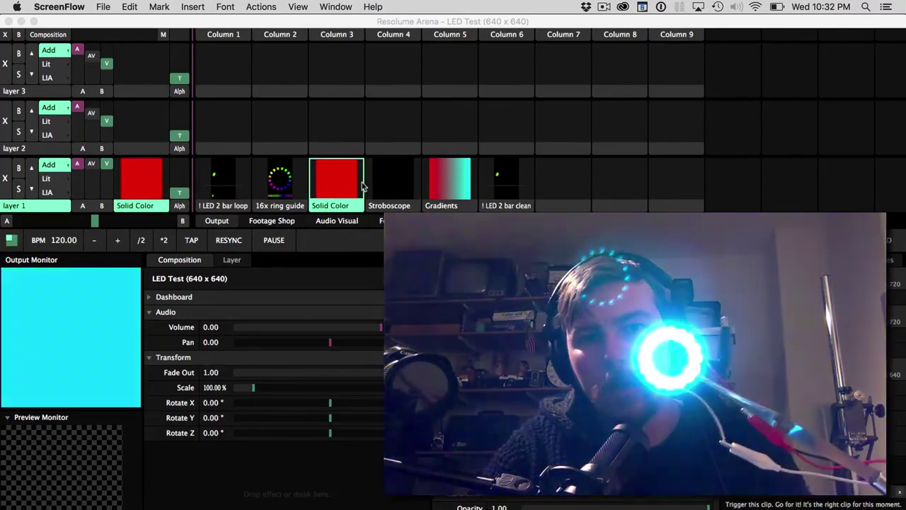
click(394, 184)
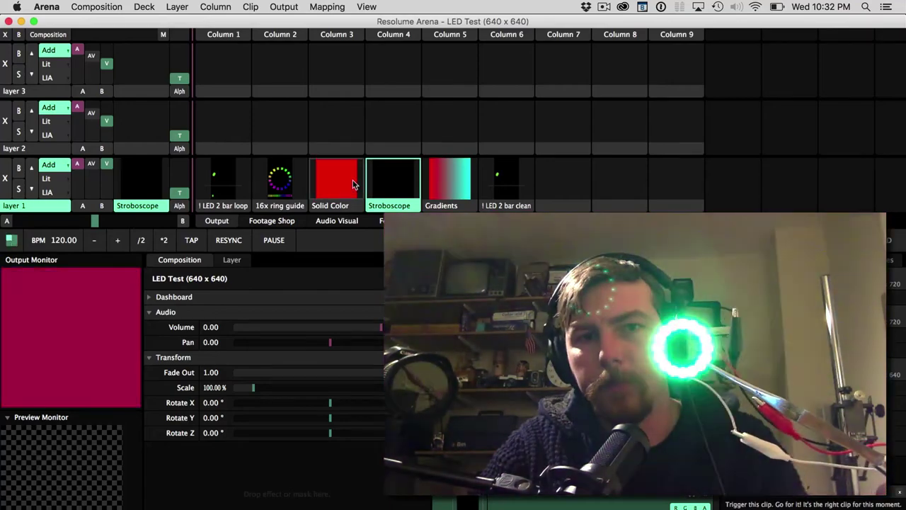
click(346, 180)
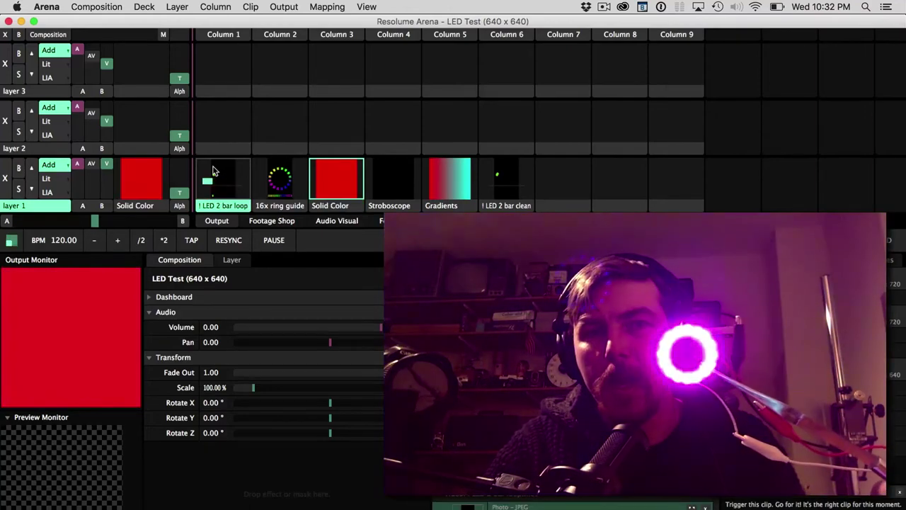
click(214, 171)
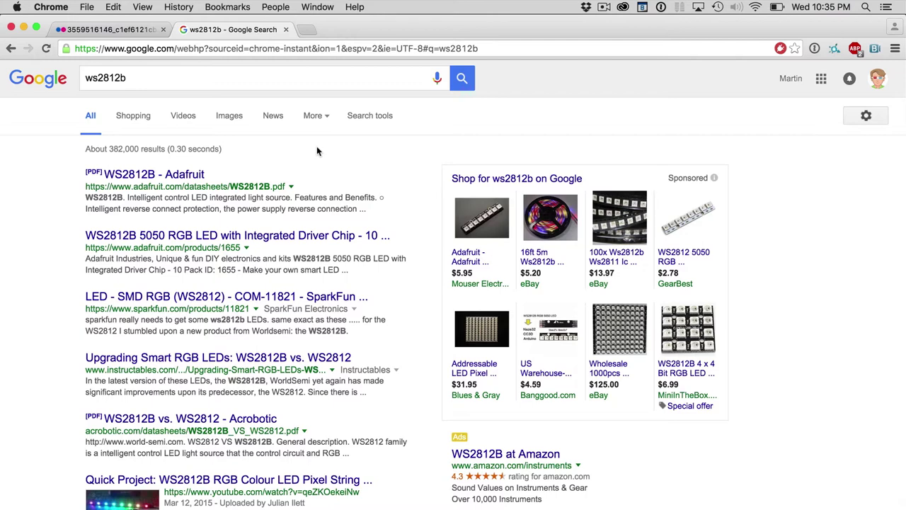
Switch from Chrome back to Resolume Arena
key(super+Tab)
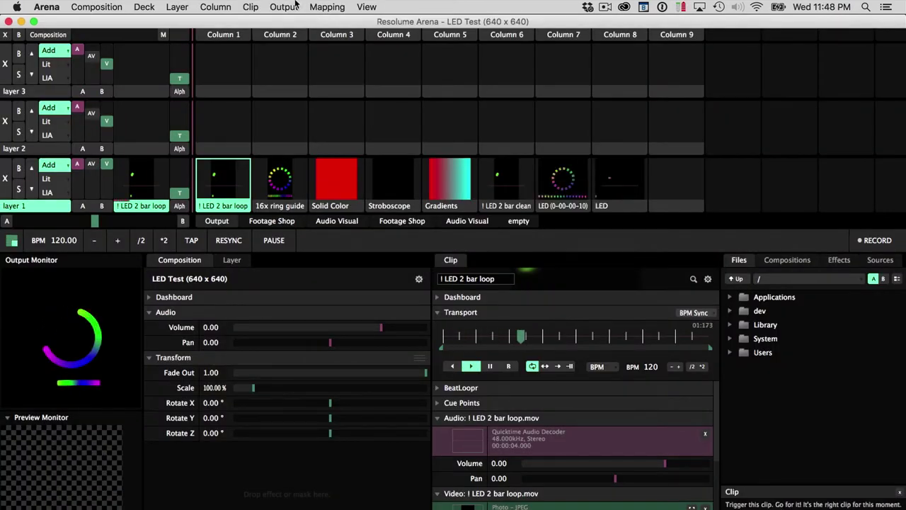
Open Advanced Output and select the 1 - 48 16 RGB fixture under Lumiverse 1 to inspect it
click(296, 6)
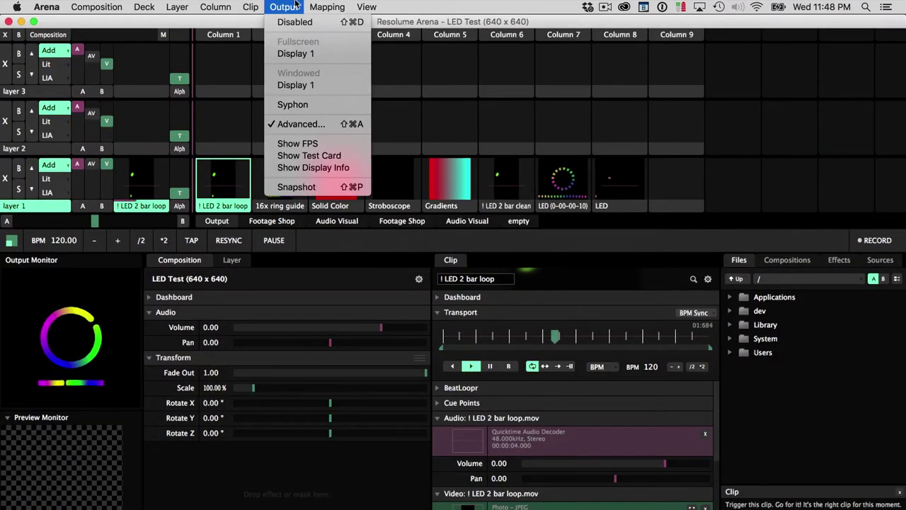
click(314, 126)
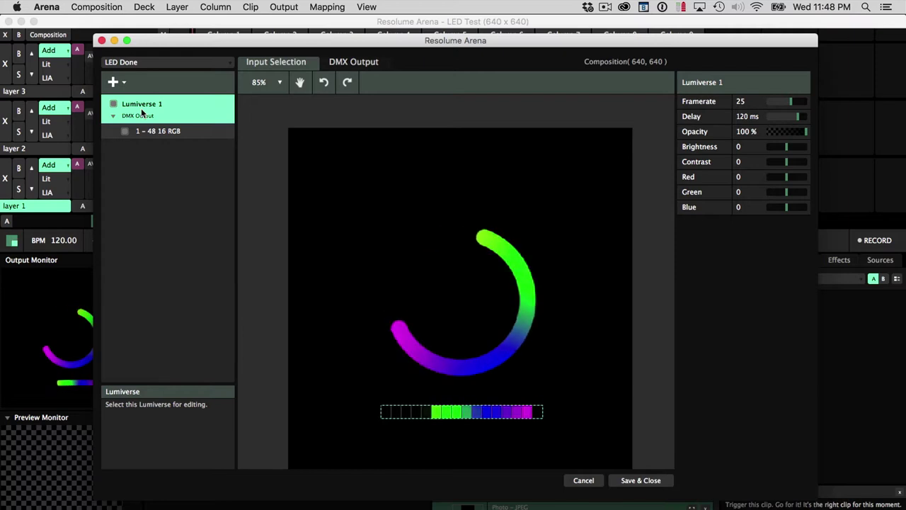
click(163, 132)
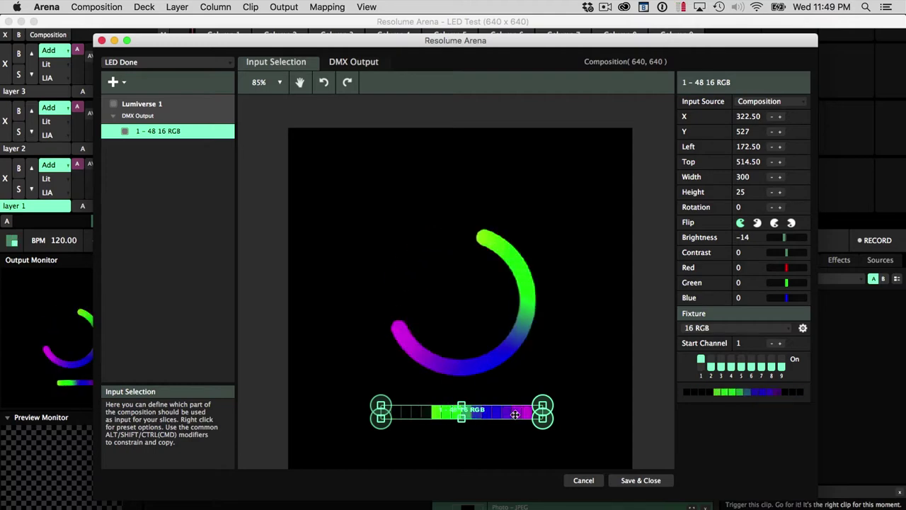
scroll(514, 414, up, 2)
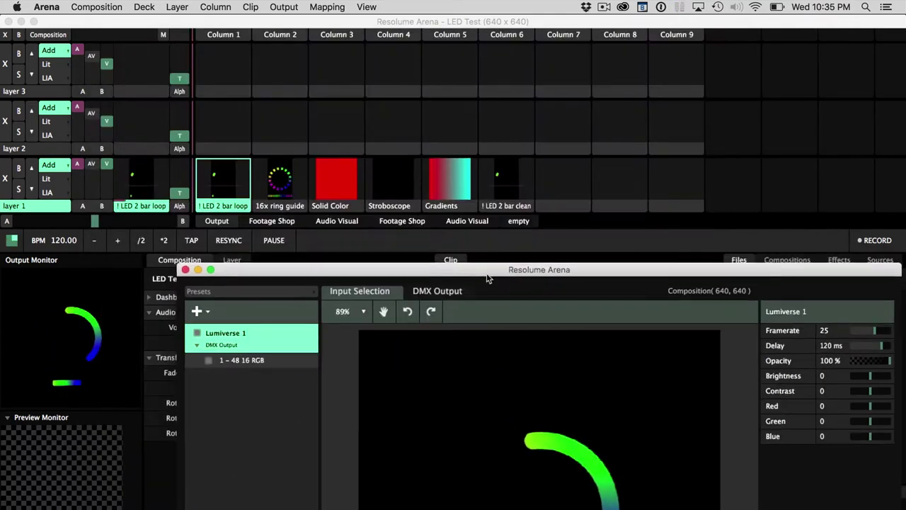
Play Gradients, close Advanced Output, and confirm in DMX Preferences that USB PRO 1 sends Lumiverse 1
click(456, 179)
click(47, 6)
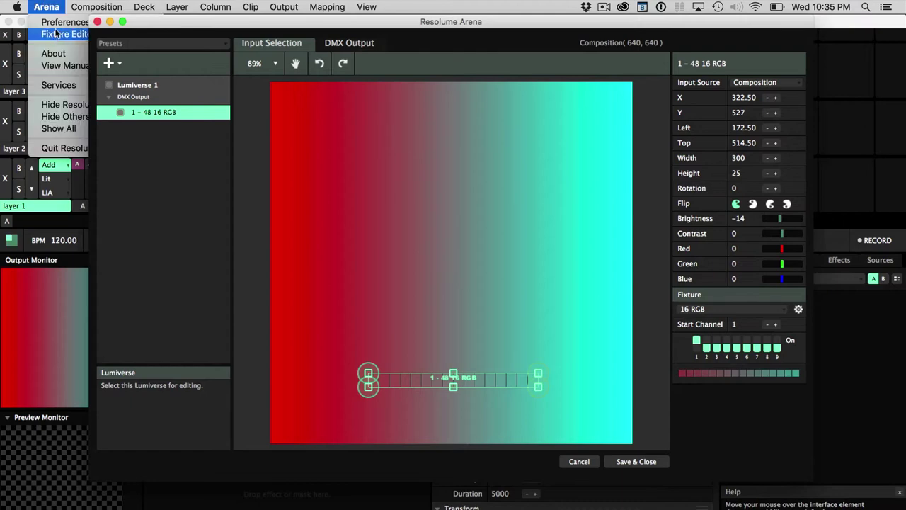
click(57, 32)
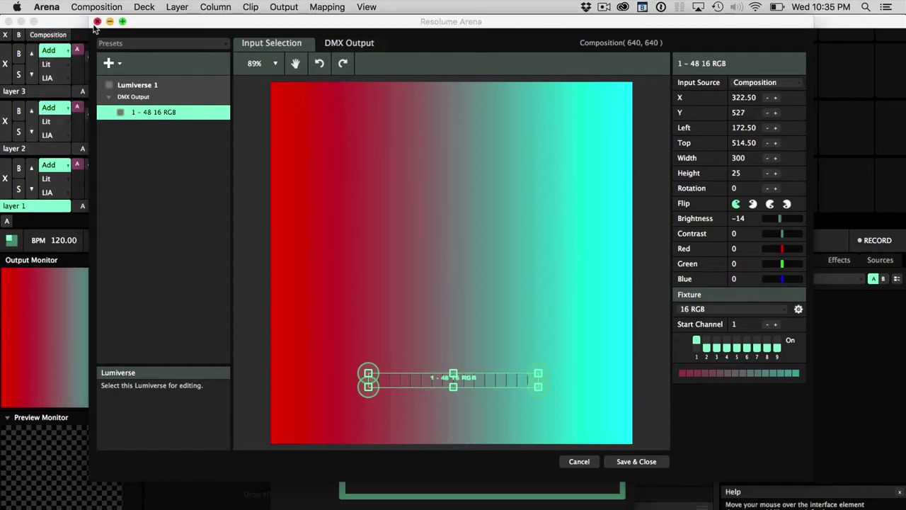
click(97, 21)
click(313, 194)
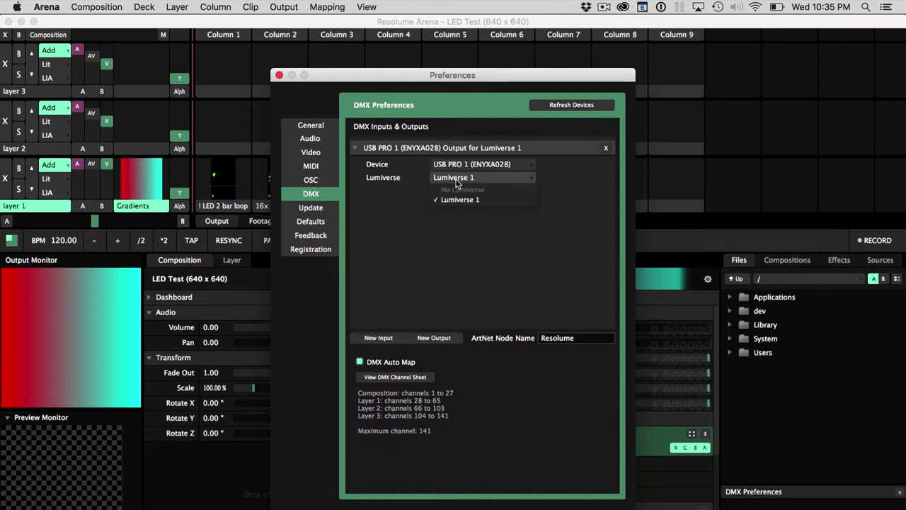
click(480, 164)
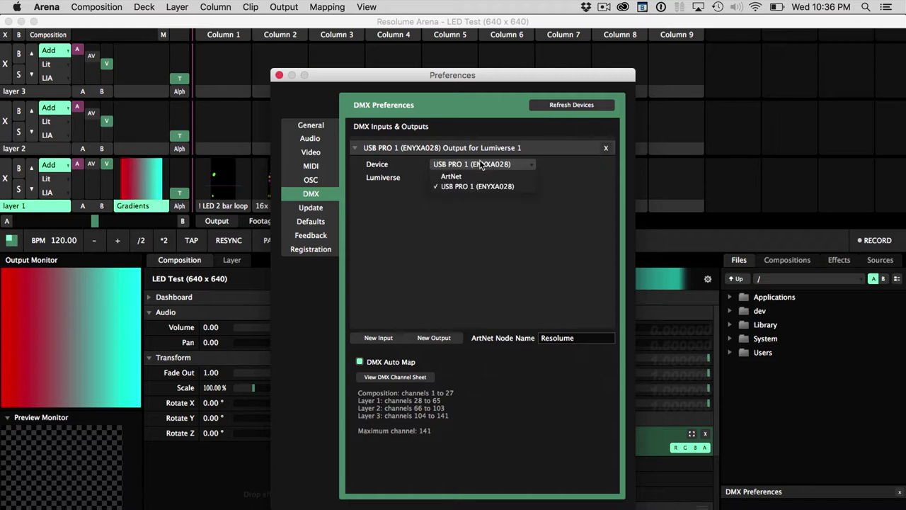
Close Preferences, reopen Advanced Output and start a new blank output preset
click(280, 75)
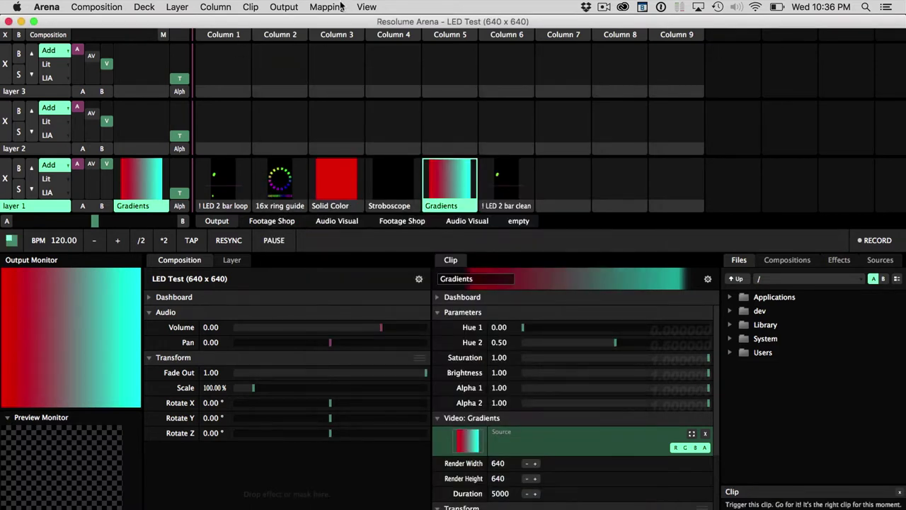
click(342, 7)
mouse_move(283, 7)
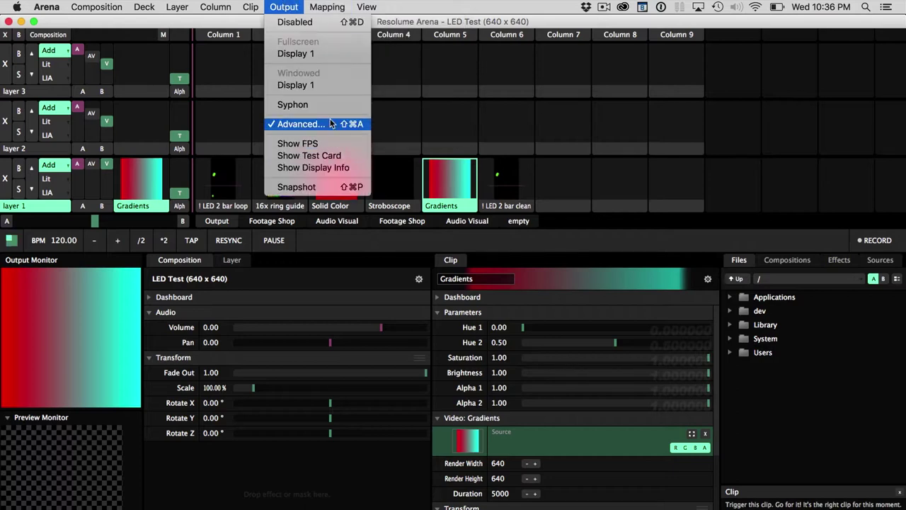
click(330, 124)
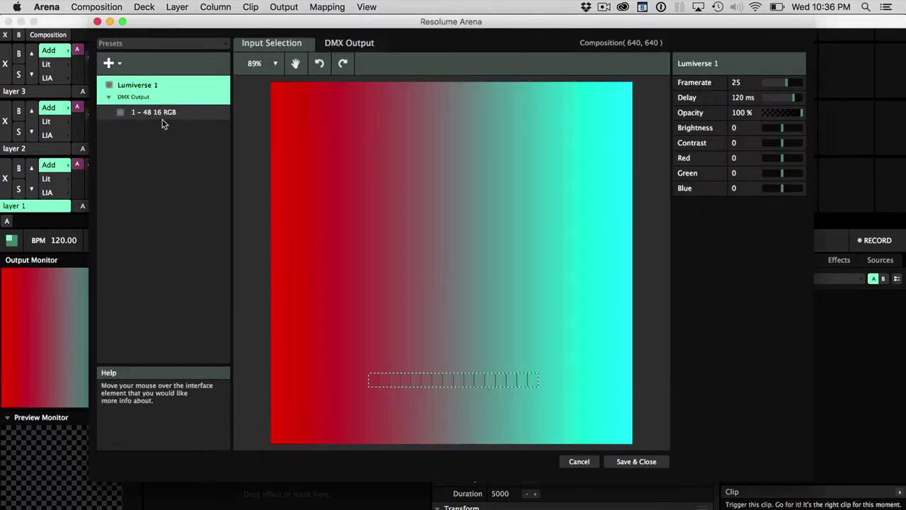
click(160, 44)
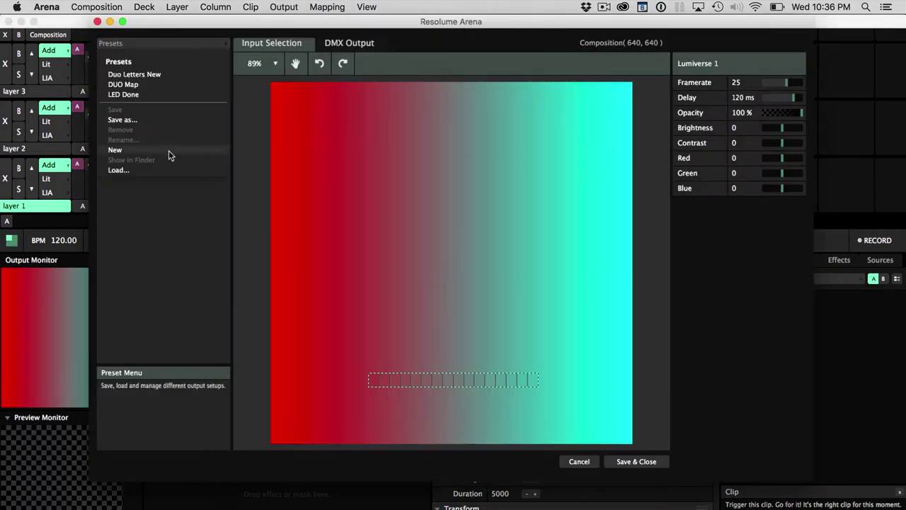
click(170, 153)
Add a DMX Lumiverse to the preset and delete Screen 1
right_click(148, 103)
click(122, 138)
click(119, 66)
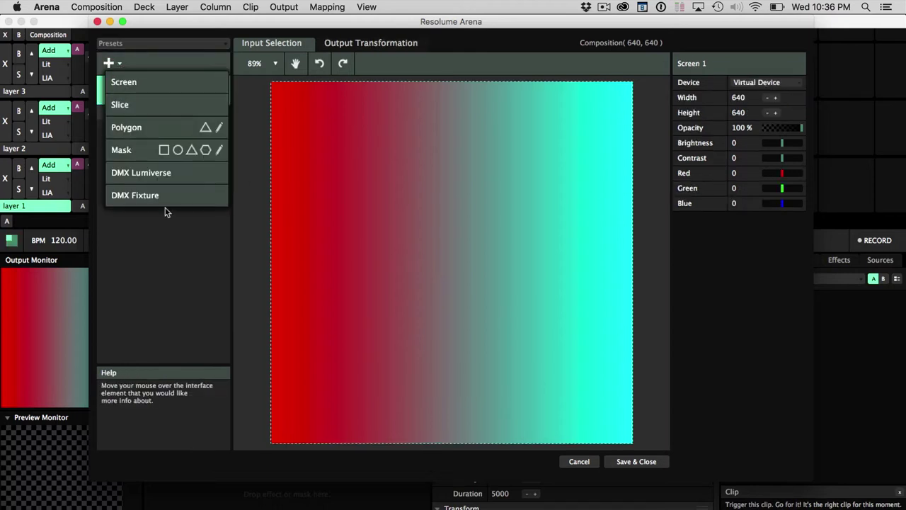
click(173, 176)
click(145, 85)
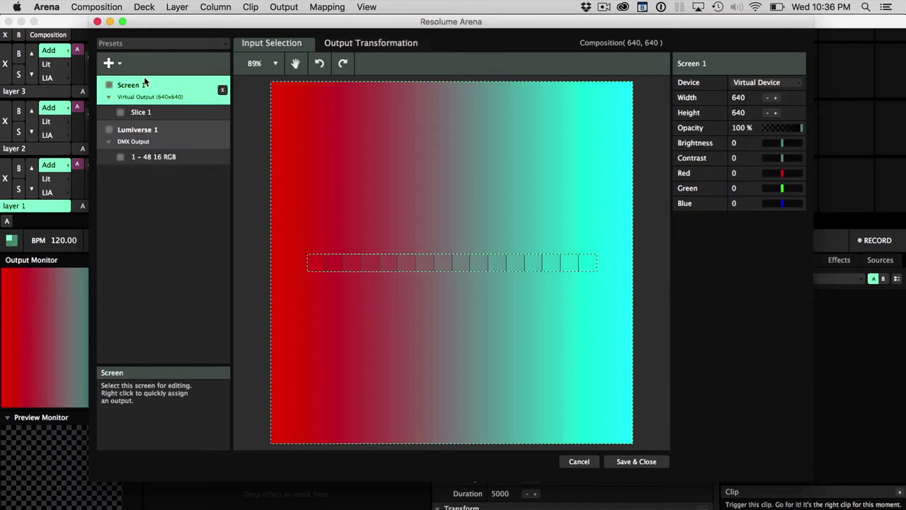
click(220, 88)
Open the Fixture Editor from Lumiverse 1's fixture and add a New Fixture definition
click(164, 88)
double_click(164, 111)
click(354, 430)
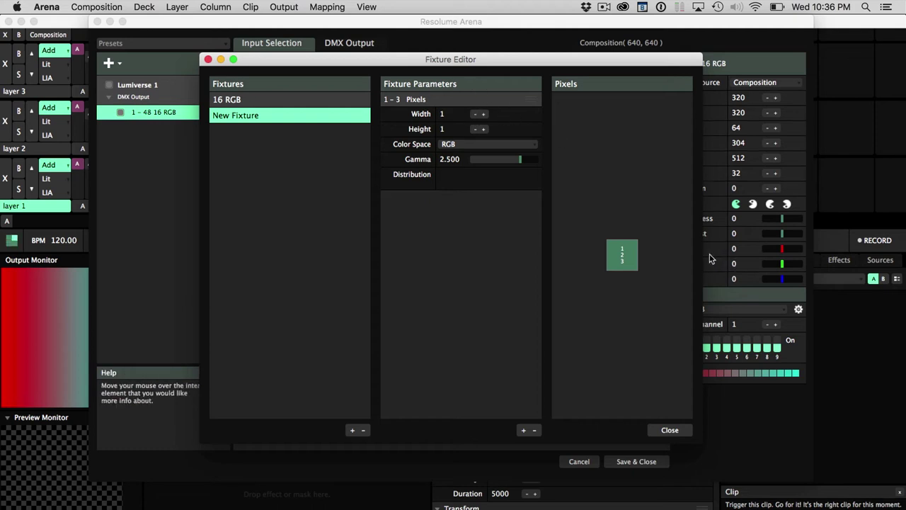
Enlarge the Fixture Editor, adjust width and height, and number the pixels from the top-left
drag(702, 259, 904, 258)
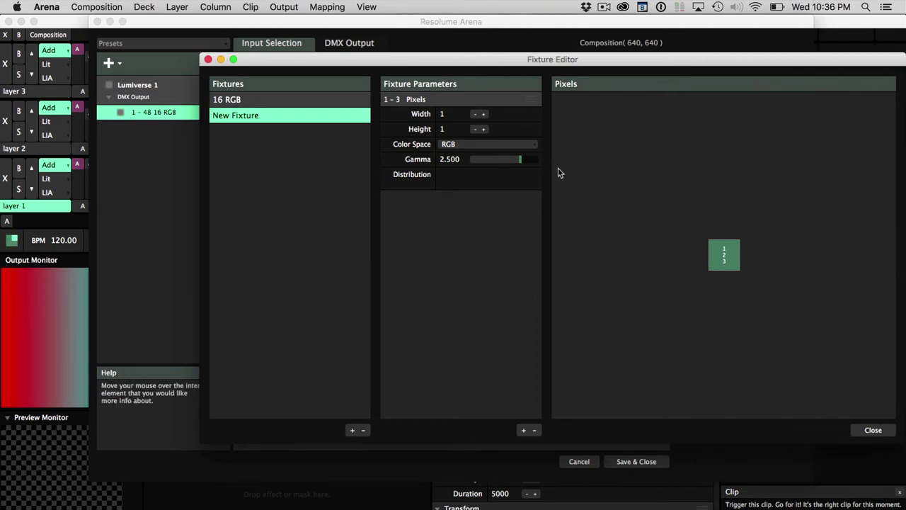
drag(506, 62, 389, 84)
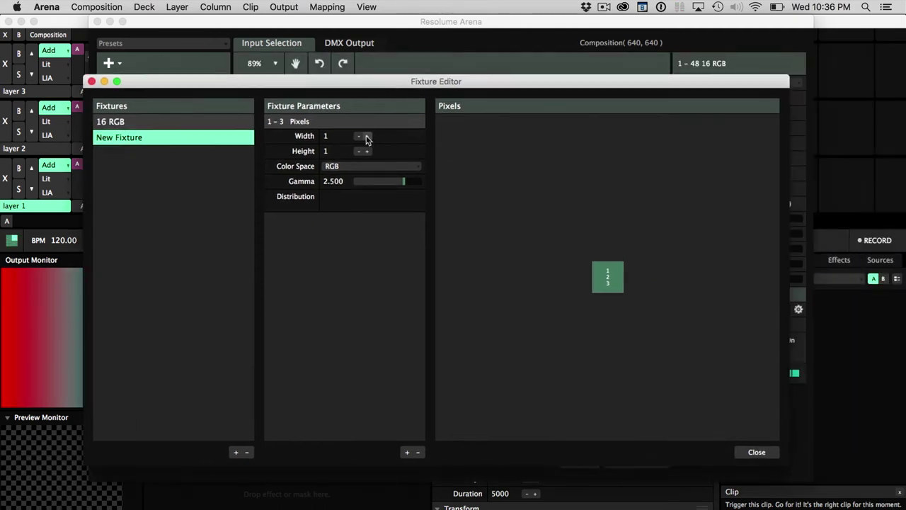
click(368, 137)
click(368, 137)
click(367, 137)
click(368, 136)
click(367, 151)
click(368, 151)
click(368, 151)
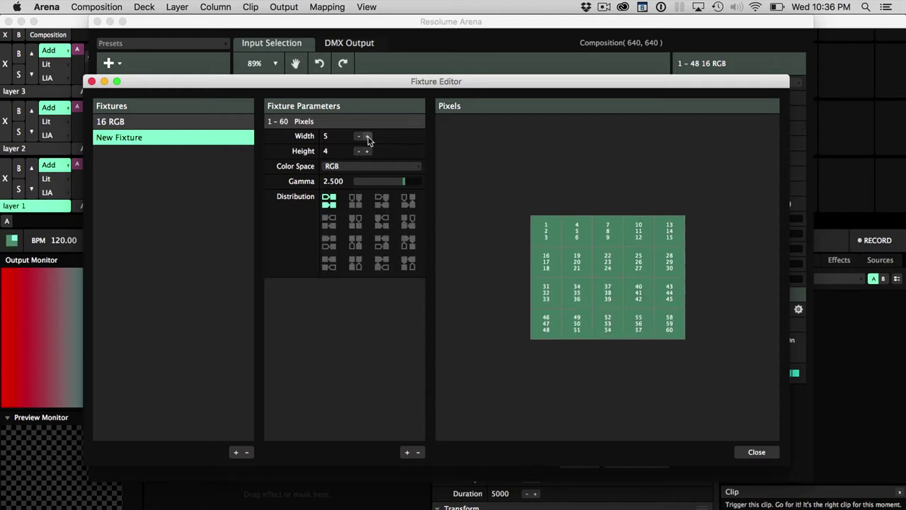
click(367, 137)
click(368, 137)
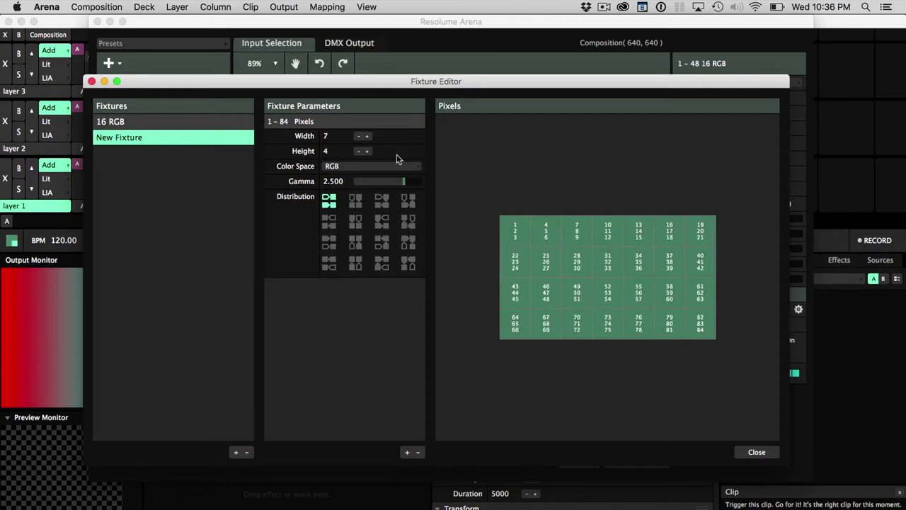
click(381, 203)
click(377, 244)
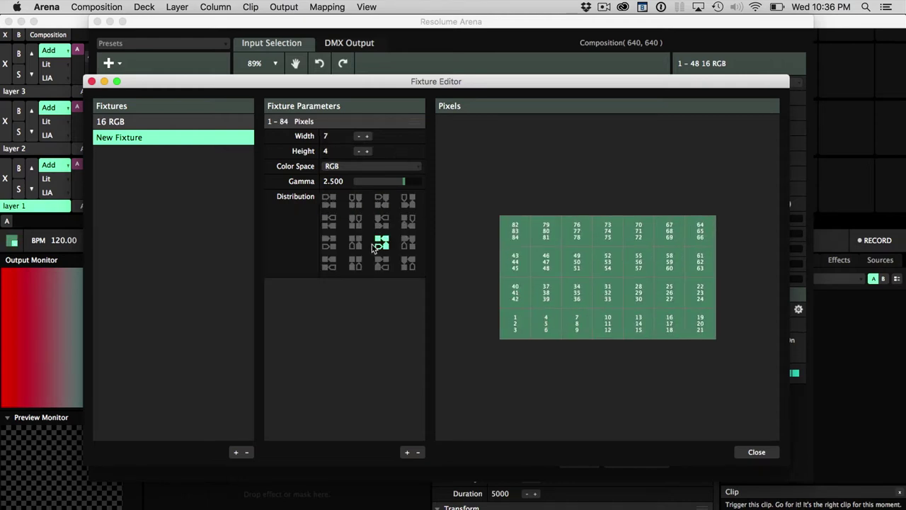
click(329, 201)
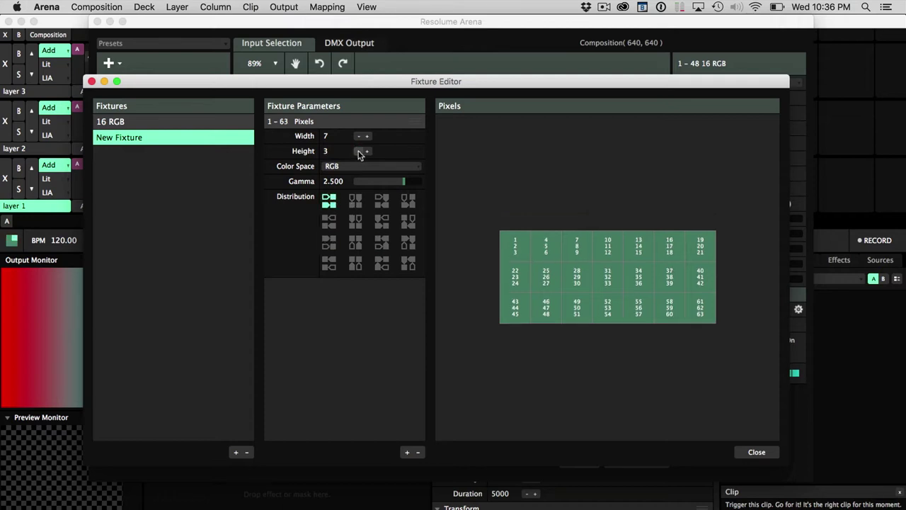
Reduce the fixture to one row and extend it to 16 pixels wide, giving 48 RGB channels
click(358, 151)
click(367, 136)
click(368, 136)
click(367, 136)
click(367, 136)
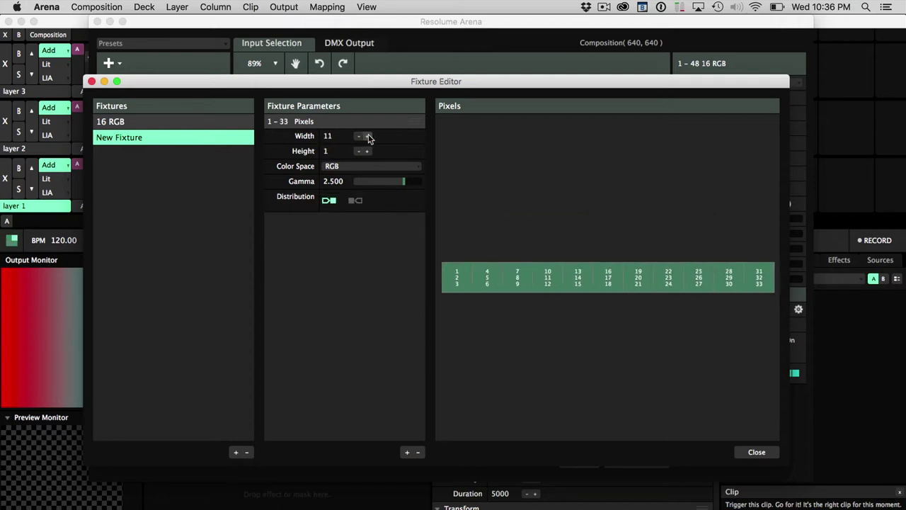
click(367, 136)
click(367, 136)
click(367, 136)
click(367, 136)
click(367, 136)
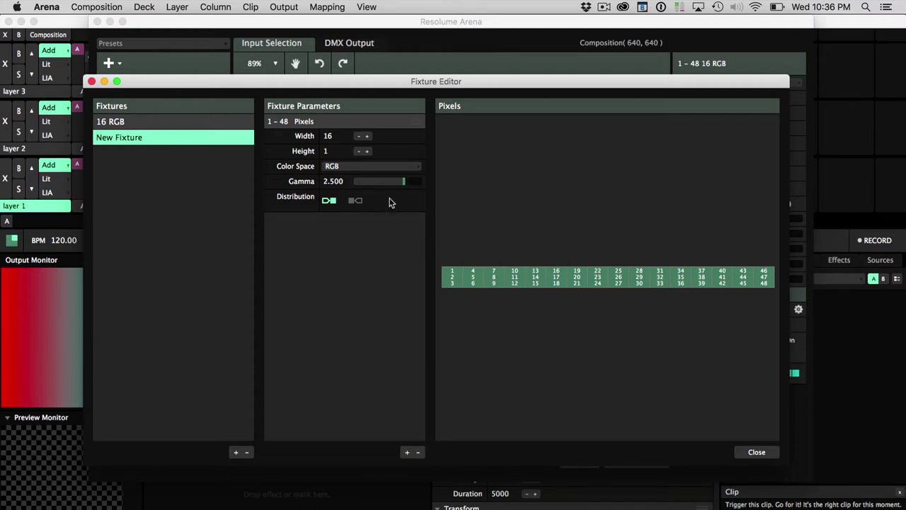
Close the Fixture Editor and set the slice's fixture type to New Fixture
click(755, 452)
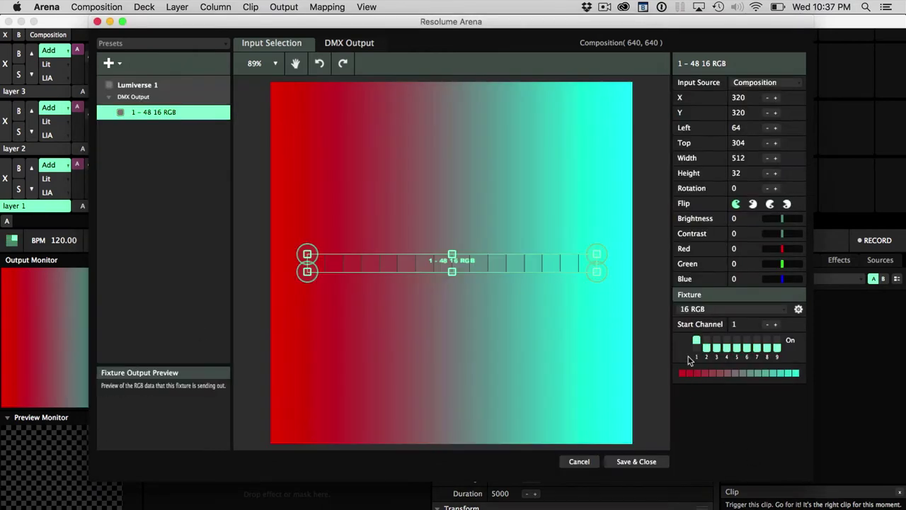
click(729, 310)
click(720, 333)
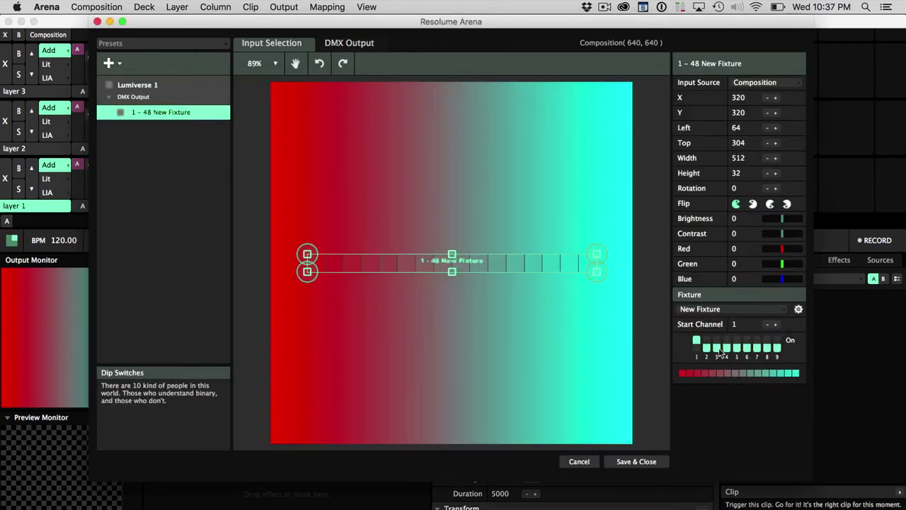
Stretch the slice across the full 640 px composition width at height 81
drag(437, 261, 442, 349)
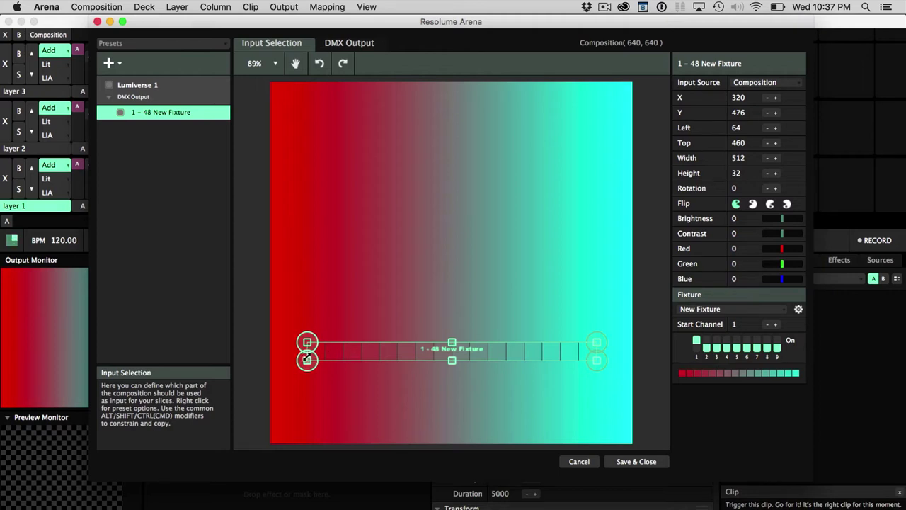
drag(306, 359, 270, 364)
drag(602, 365, 633, 385)
drag(428, 359, 452, 283)
drag(488, 22, 482, 349)
Play Stroboscope, then 16x ring guide, then the ! LED 2 bar clean clip
click(367, 183)
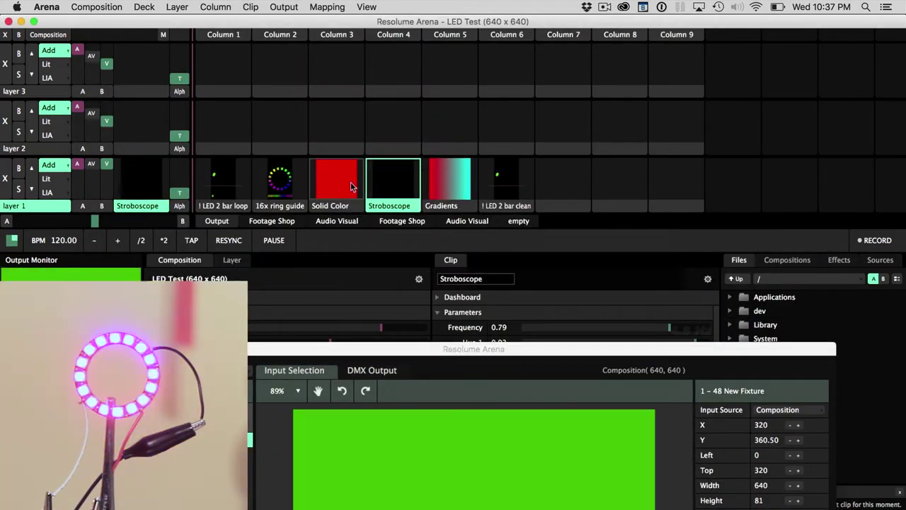
click(280, 181)
click(506, 181)
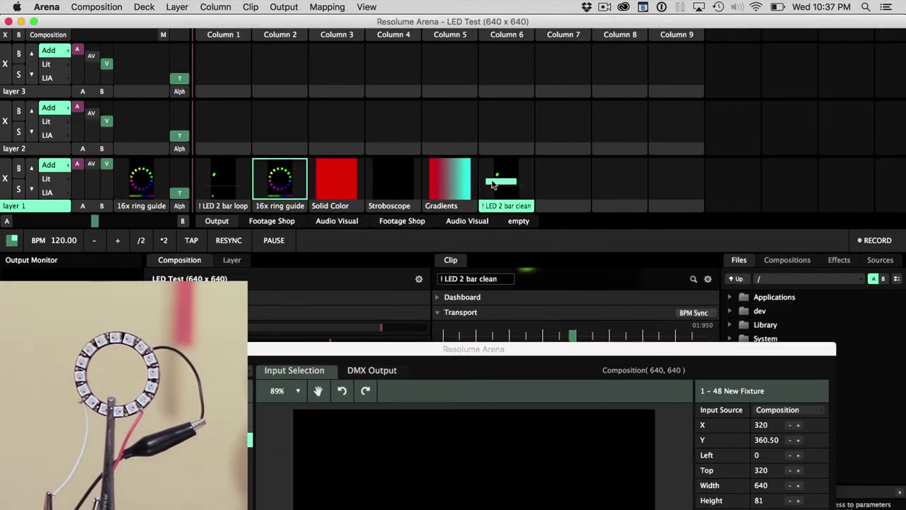
Resize the slice to 491 × 40.5 and centre it across the ring
drag(549, 352, 547, 350)
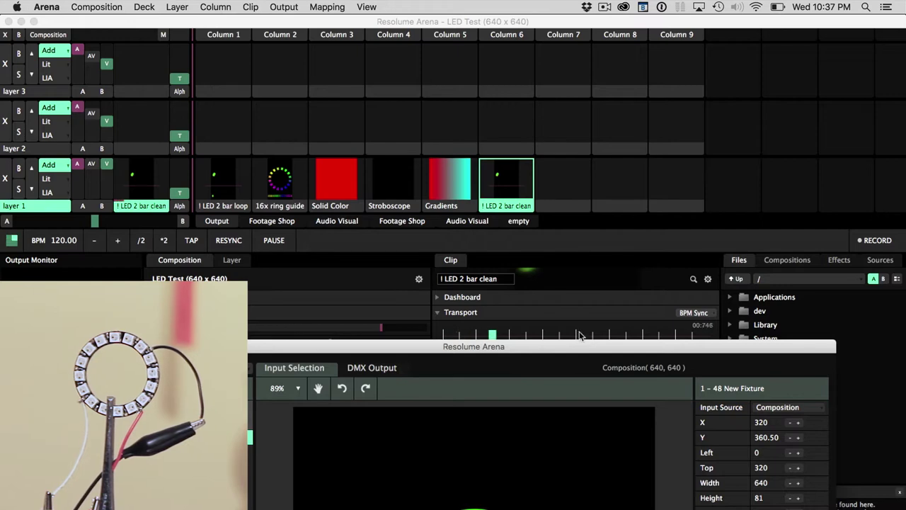
double_click(546, 348)
drag(510, 398, 514, 364)
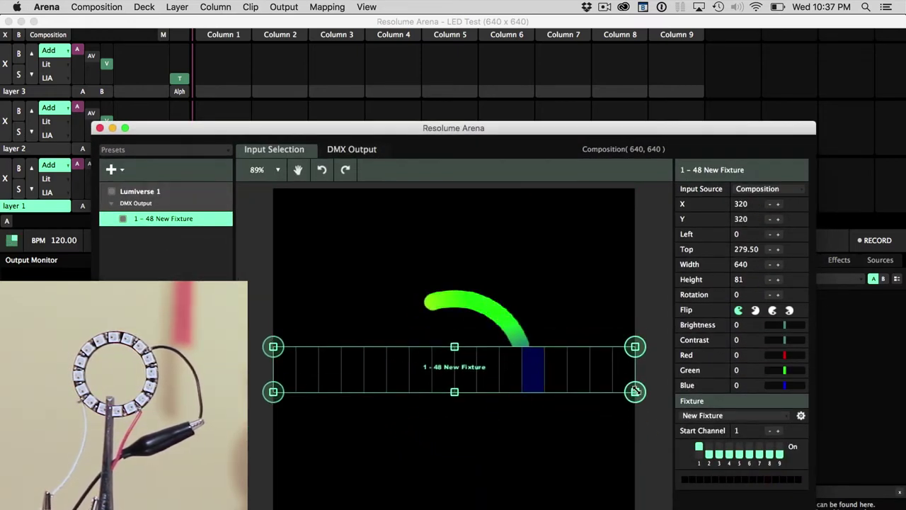
drag(635, 391, 551, 369)
drag(475, 362, 517, 374)
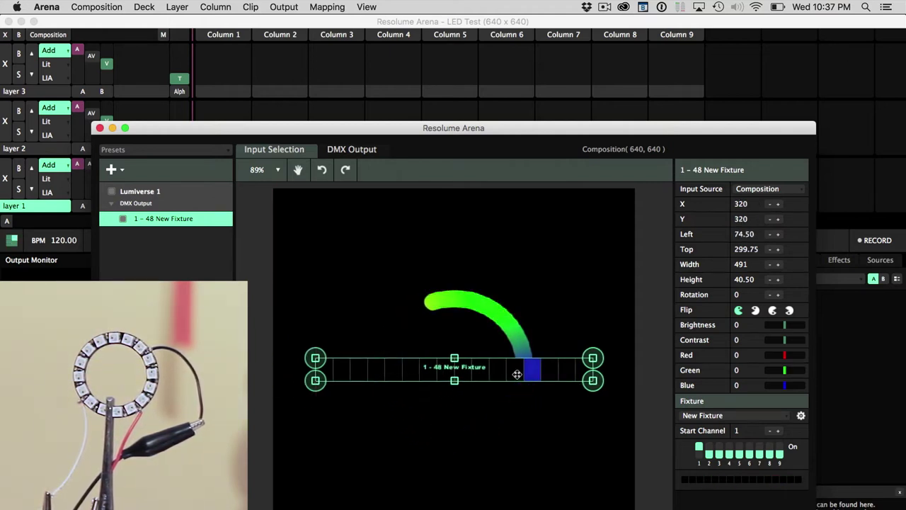
drag(512, 369, 520, 370)
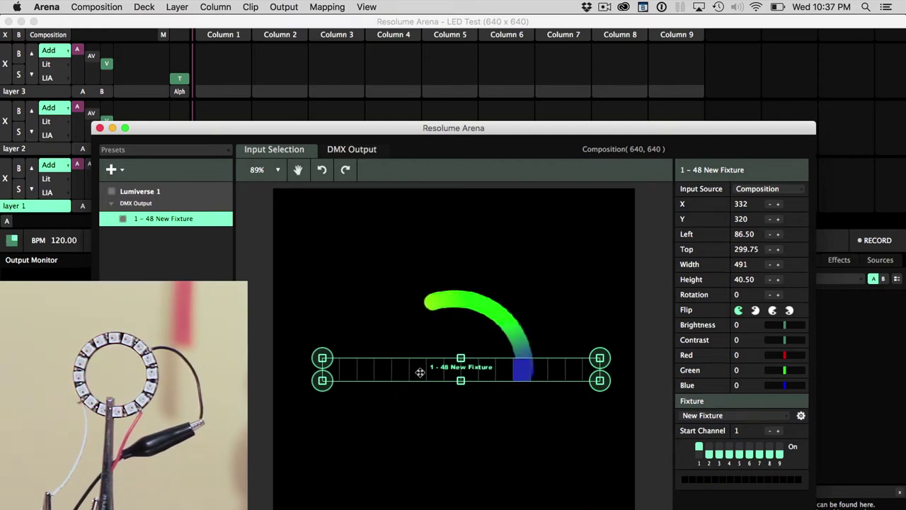
scroll(420, 372, down, 1)
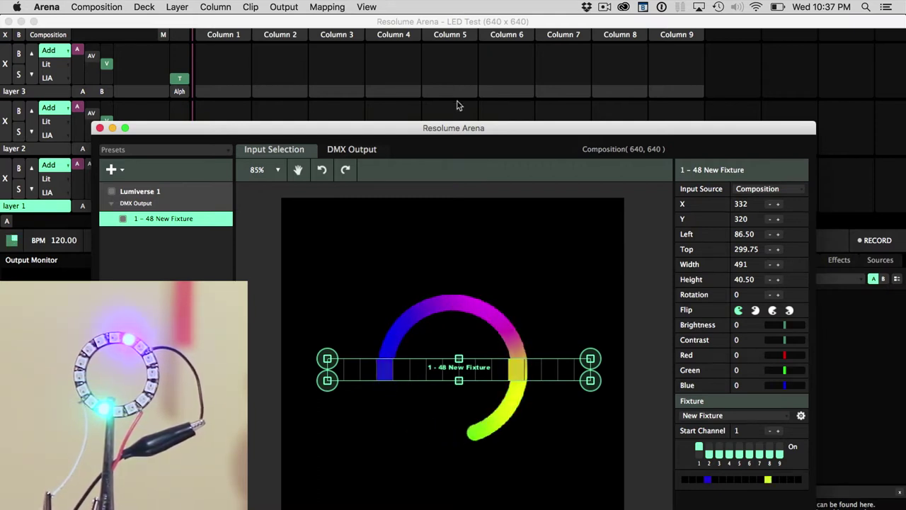
Check the fixture's DMX Output channel layout and close Advanced Output
drag(463, 128, 473, 66)
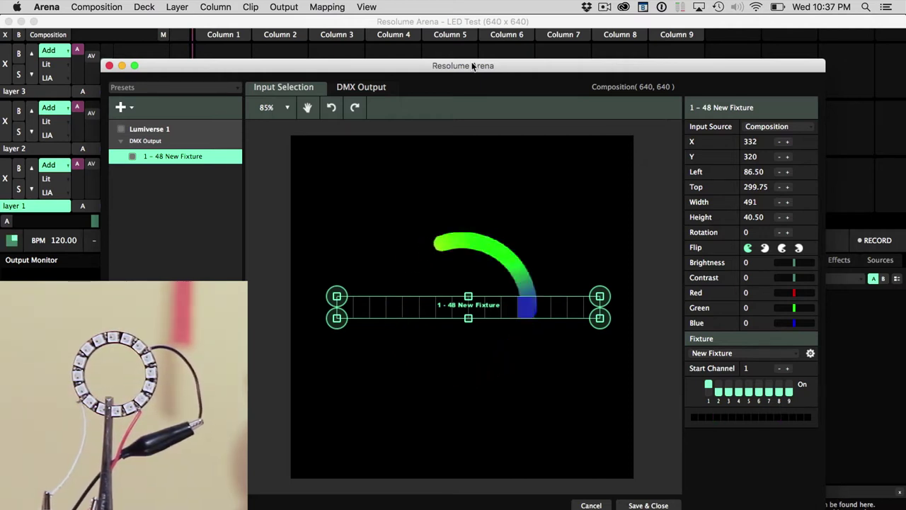
click(360, 86)
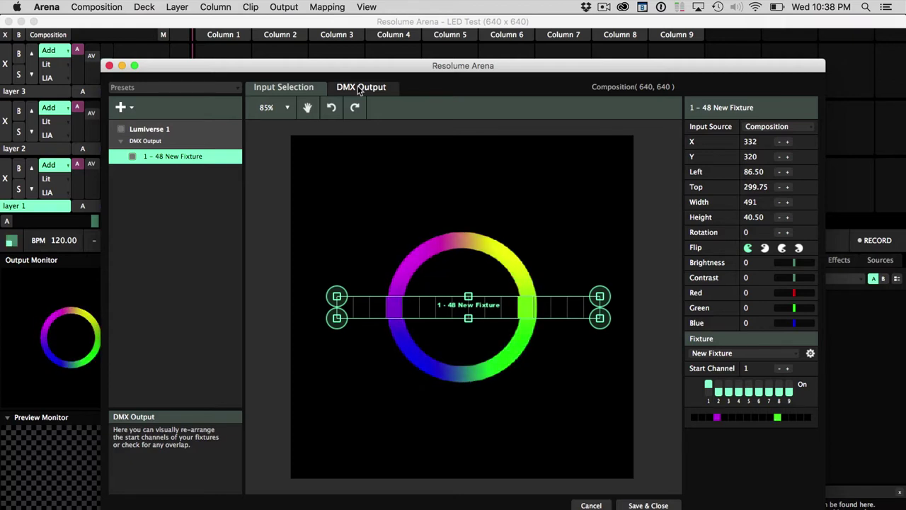
key(super+w)
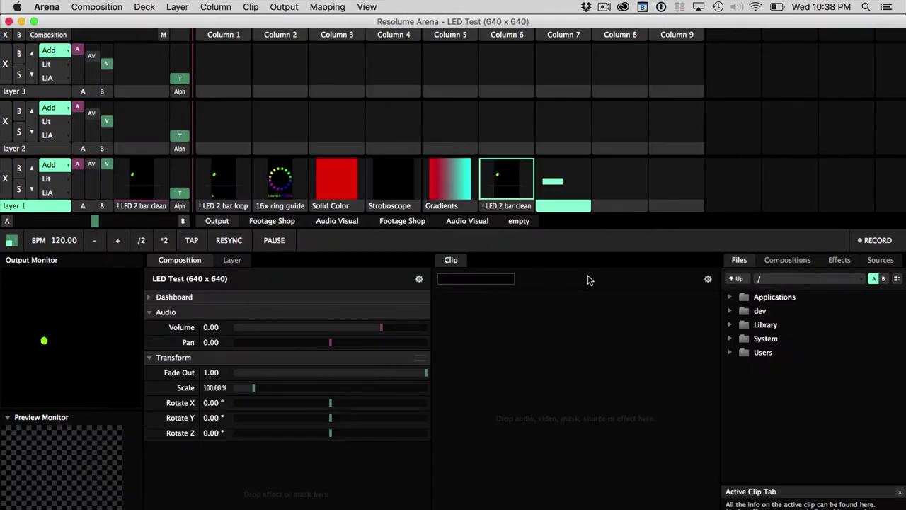
Switch to After Effects and rename Comp 1 to 'LED' in Composition Settings
key(super+Tab)
key(super+Tab)
key(super+Tab)
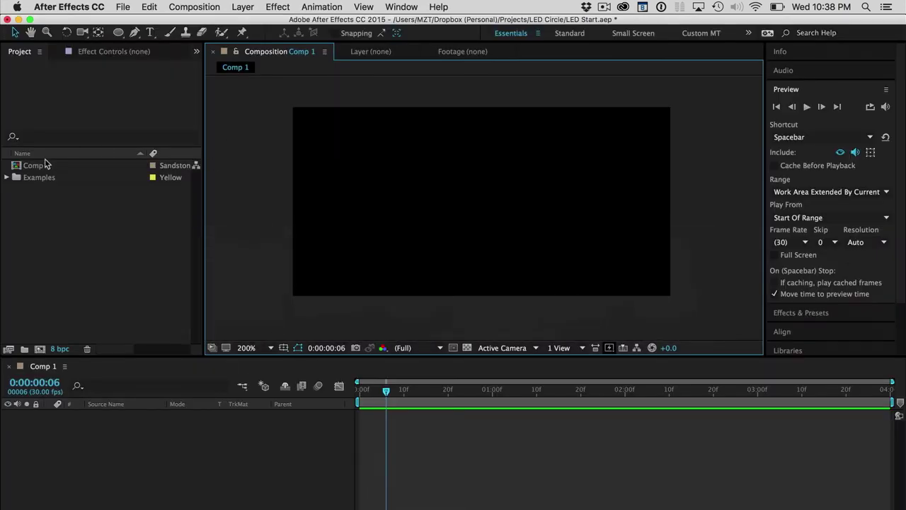
click(195, 6)
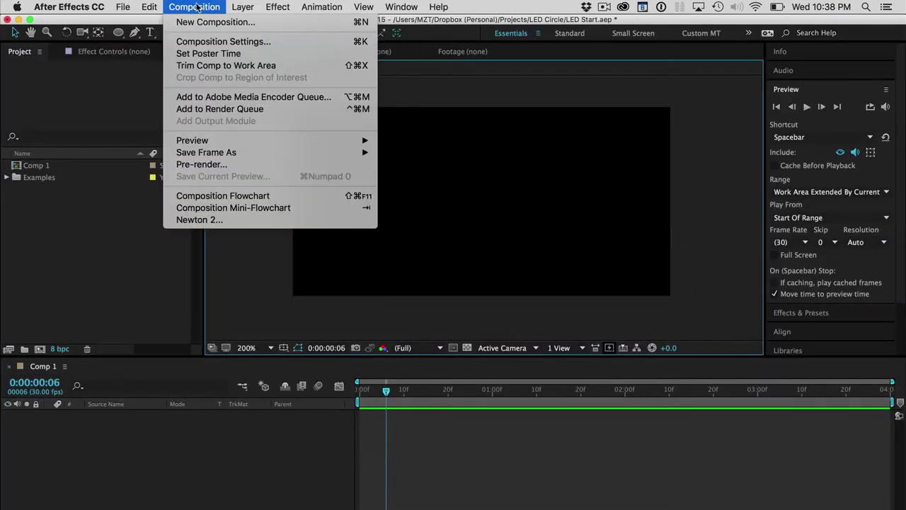
click(199, 39)
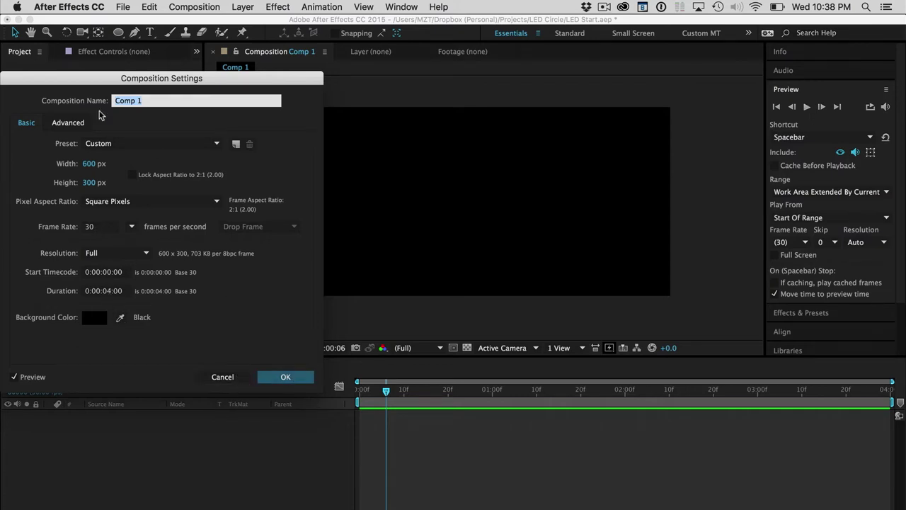
text(LED)
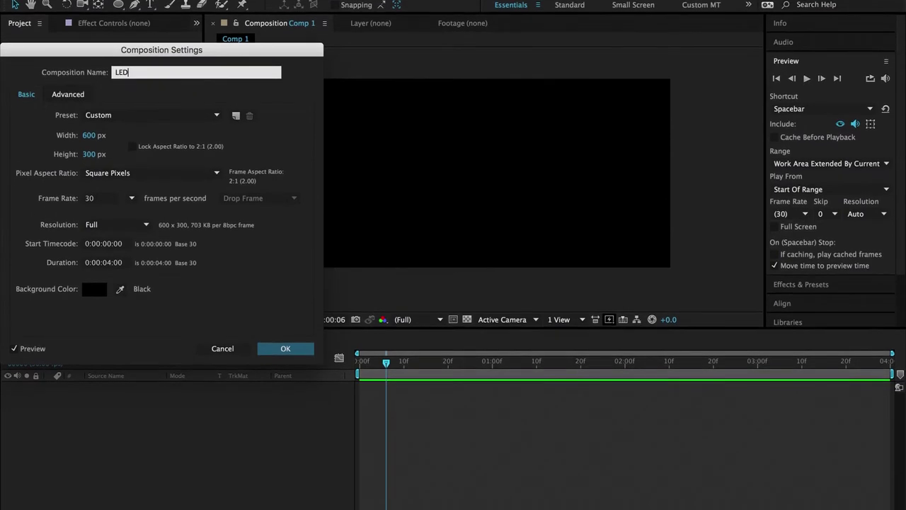
key(Return)
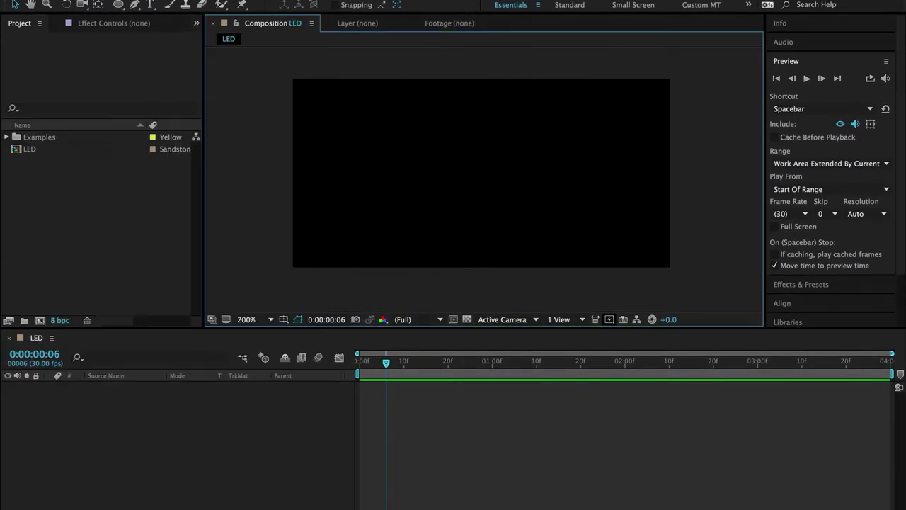
Create an ellipse shape layer and set its size to 250 × 250
drag(119, 7, 145, 34)
double_click(118, 5)
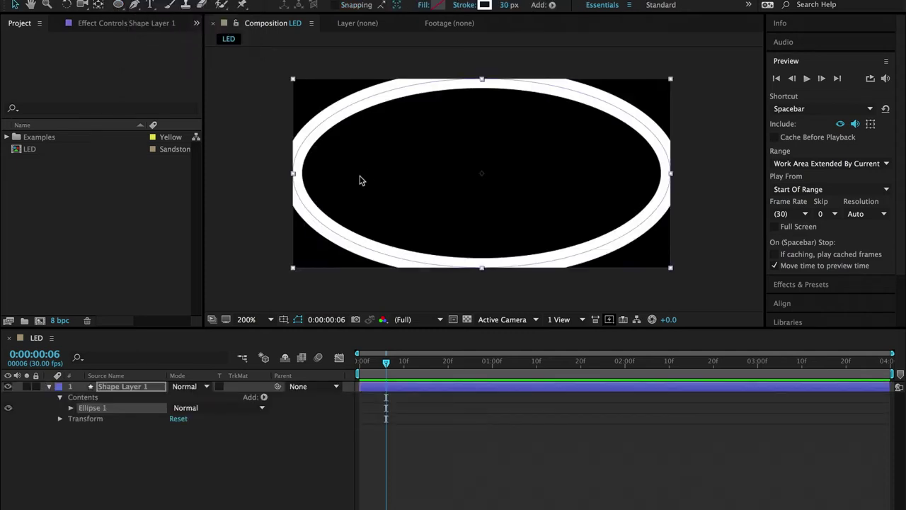
click(70, 409)
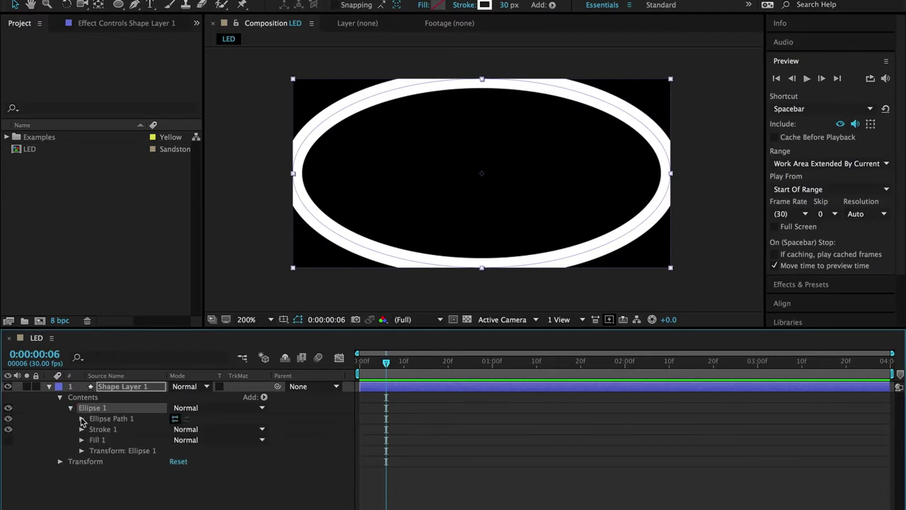
click(81, 419)
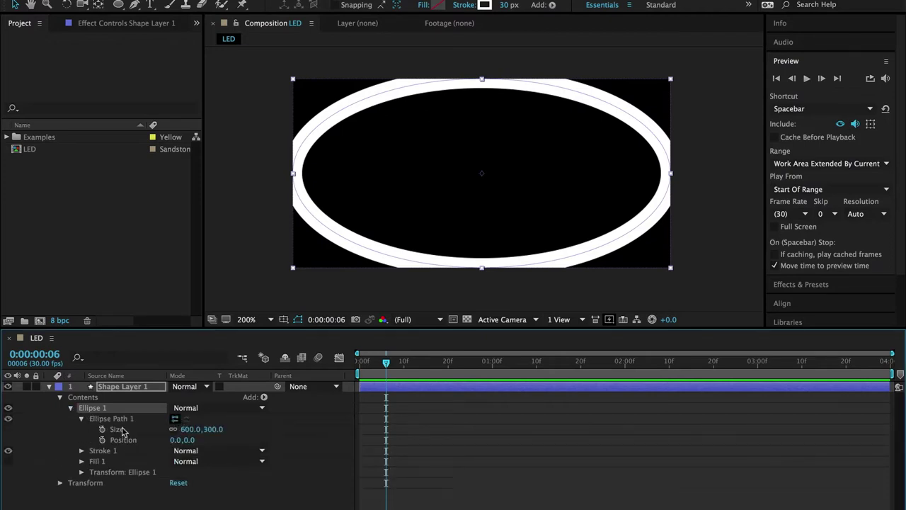
click(186, 429)
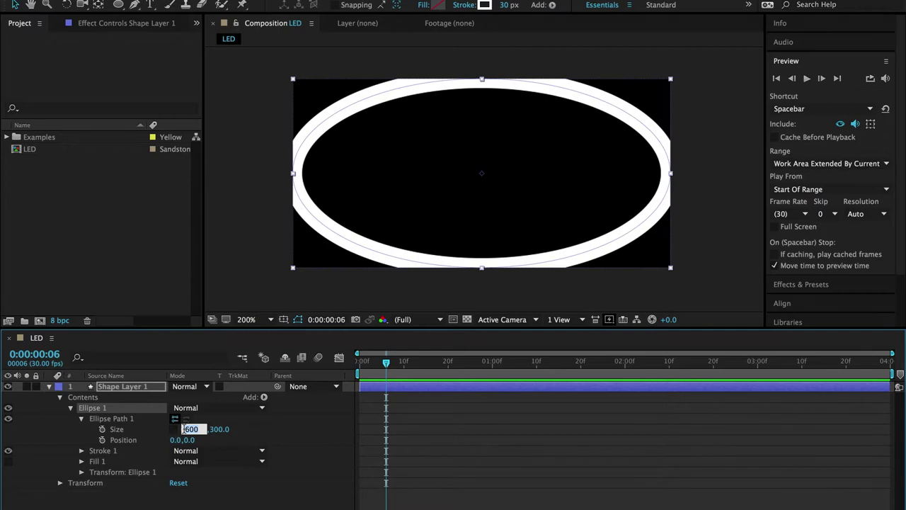
text(250)
key(Tab)
text(250)
key(Tab)
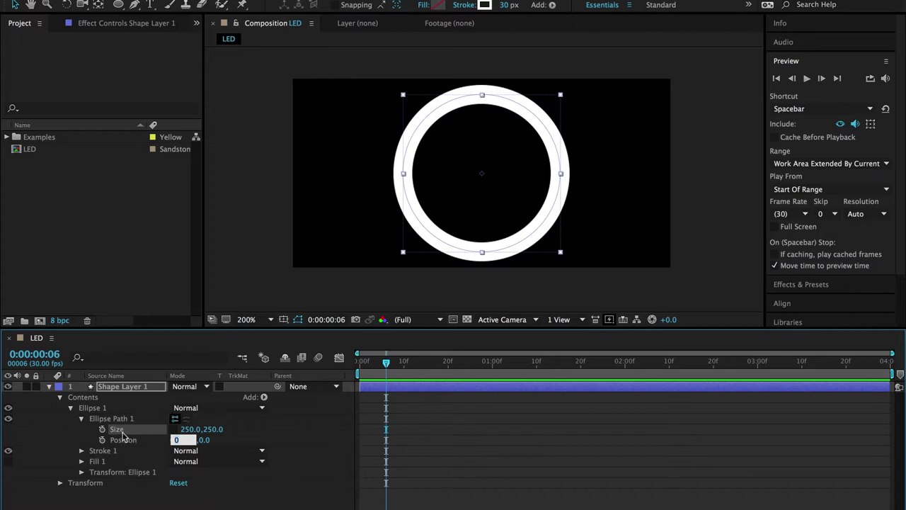
Expand Stroke 1 to review the circle's 30-px white stroke
click(81, 452)
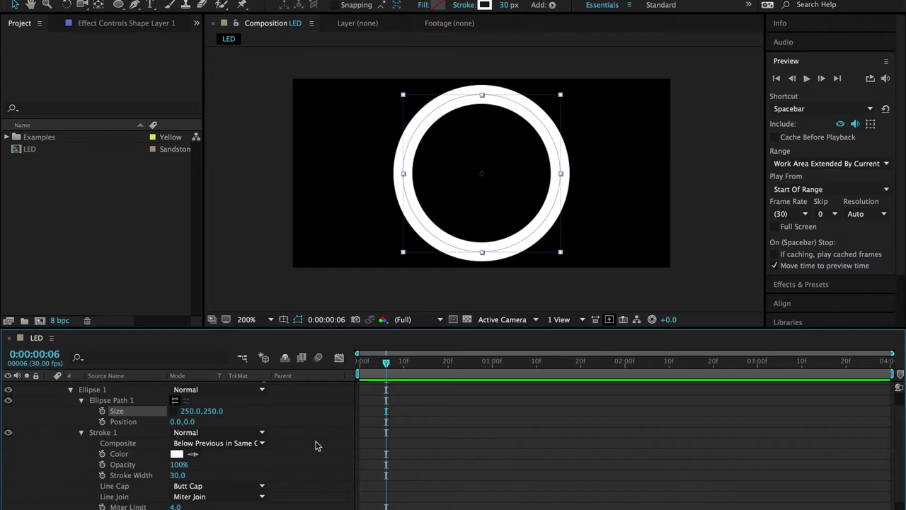
scroll(316, 445, down, 2)
scroll(316, 446, up, 4)
scroll(316, 445, down, 3)
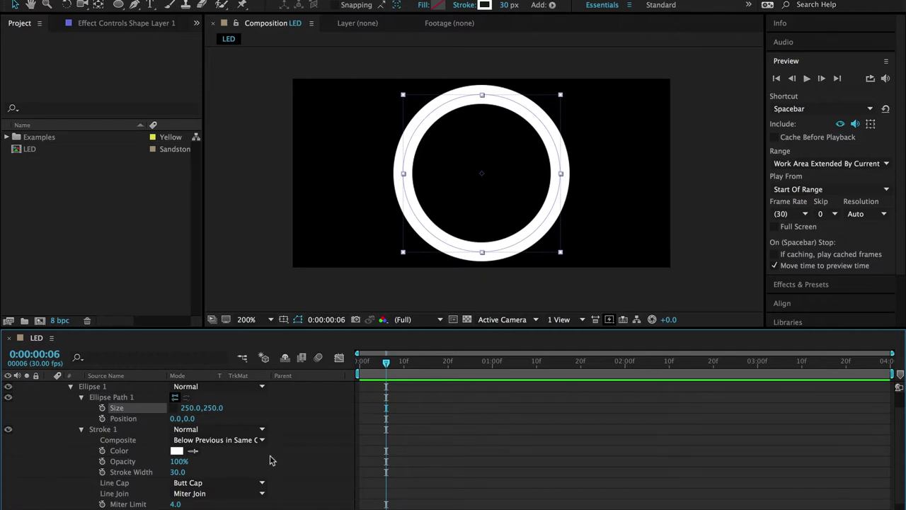
scroll(294, 467, down, 1)
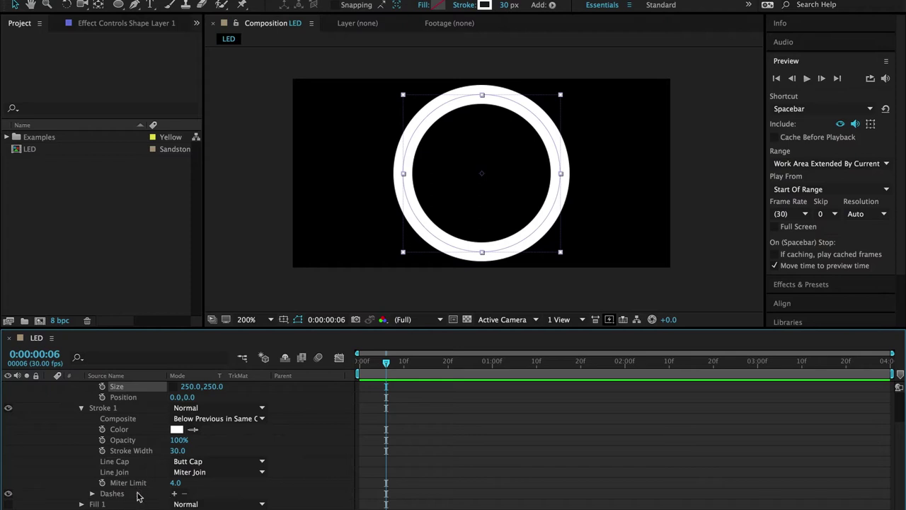
Add dashes to the ring's Stroke 1 and set the Dash value to 24.5
click(175, 493)
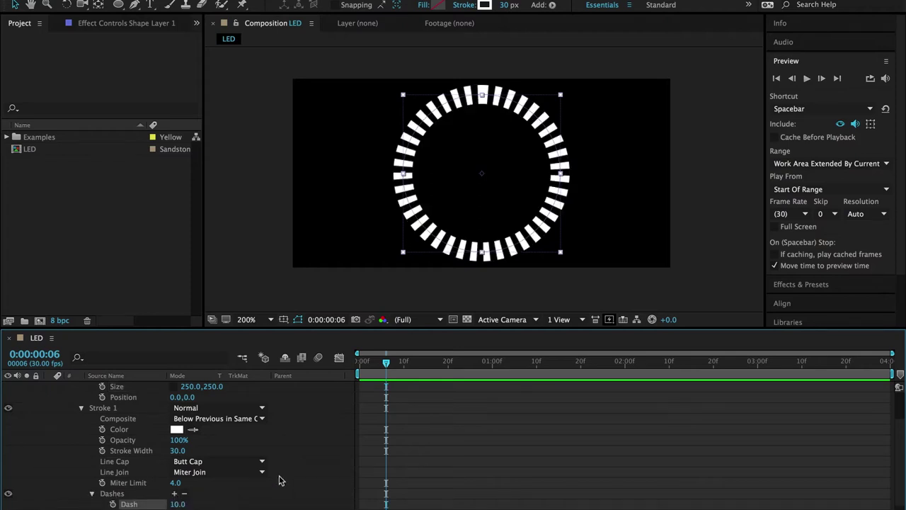
scroll(279, 481, down, 1)
mouse_move(172, 475)
mouse_down()
mouse_move(211, 465)
mouse_move(178, 475)
mouse_up()
click(177, 475)
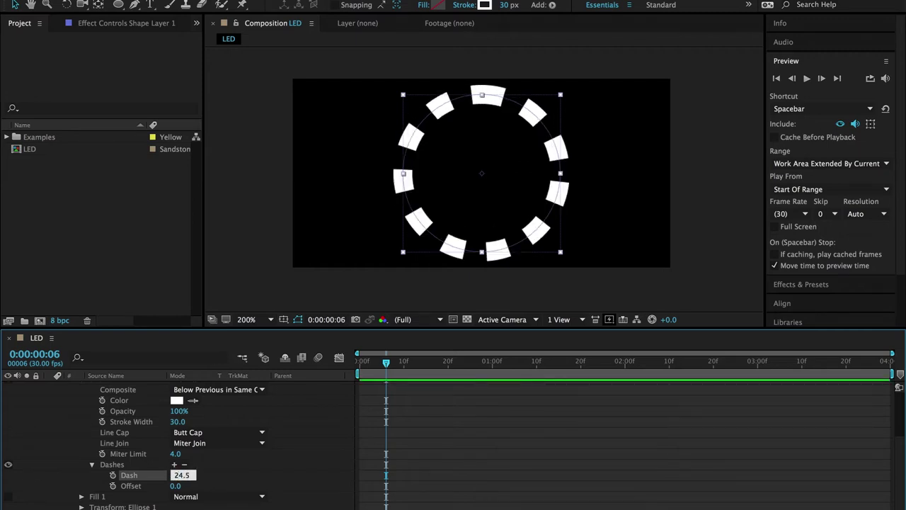
key(Return)
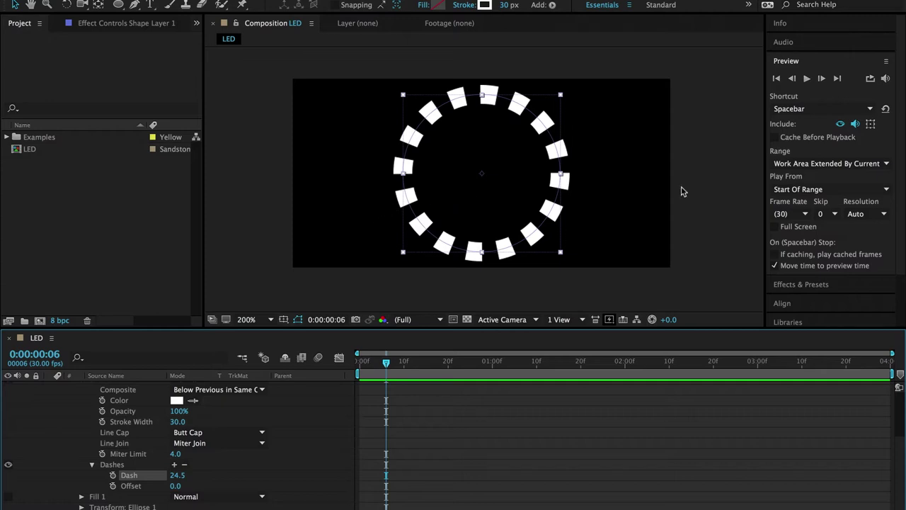
Search Effects & Presets for 'grad' and apply 4-Color Gradient to the shape layer
click(786, 43)
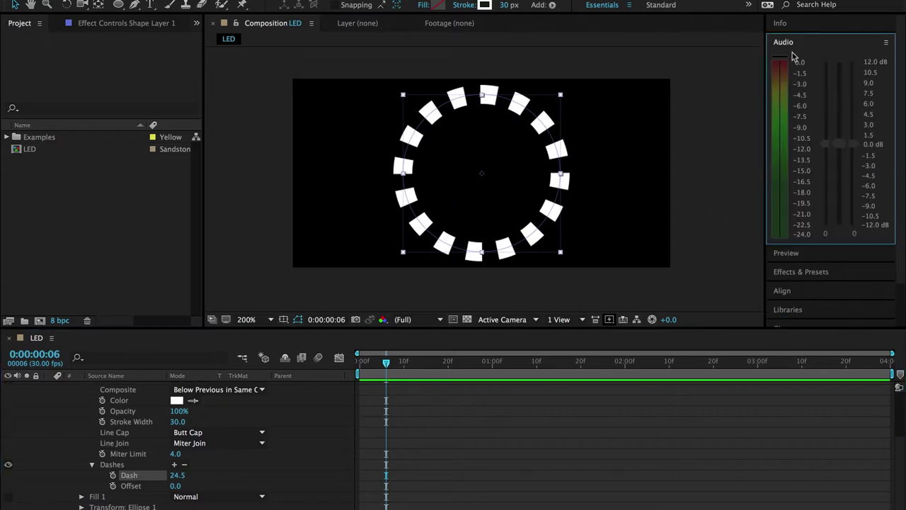
click(826, 275)
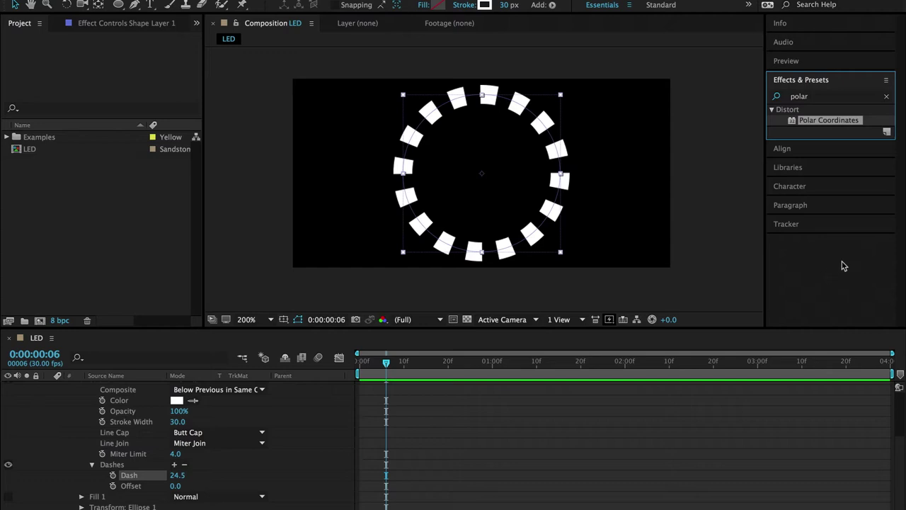
click(826, 98)
click(887, 97)
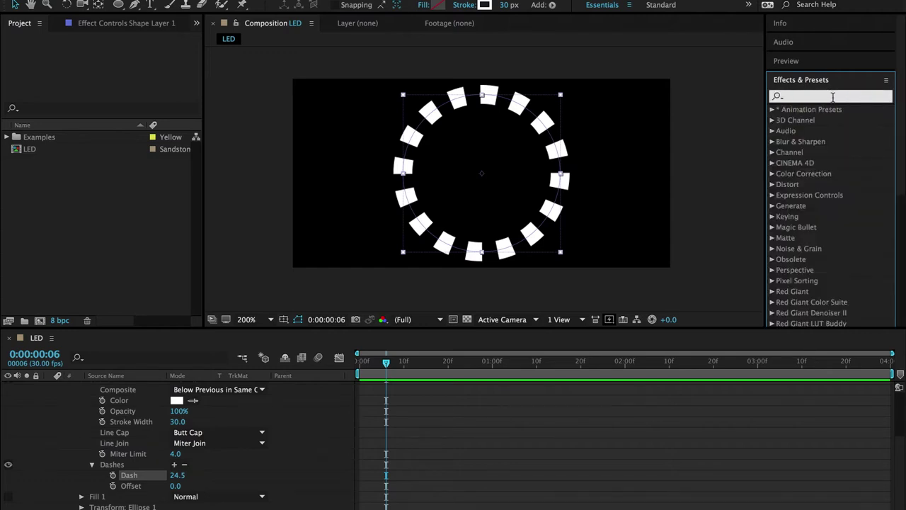
text(grad)
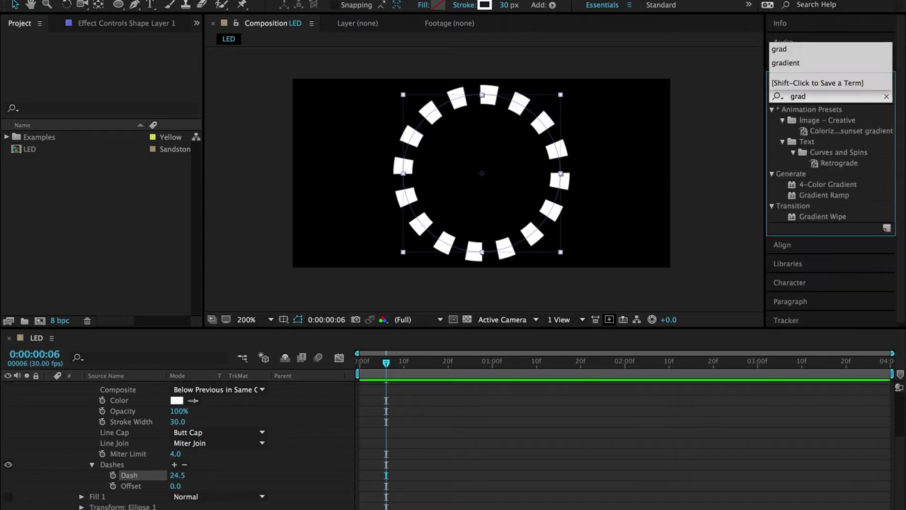
drag(817, 188, 453, 237)
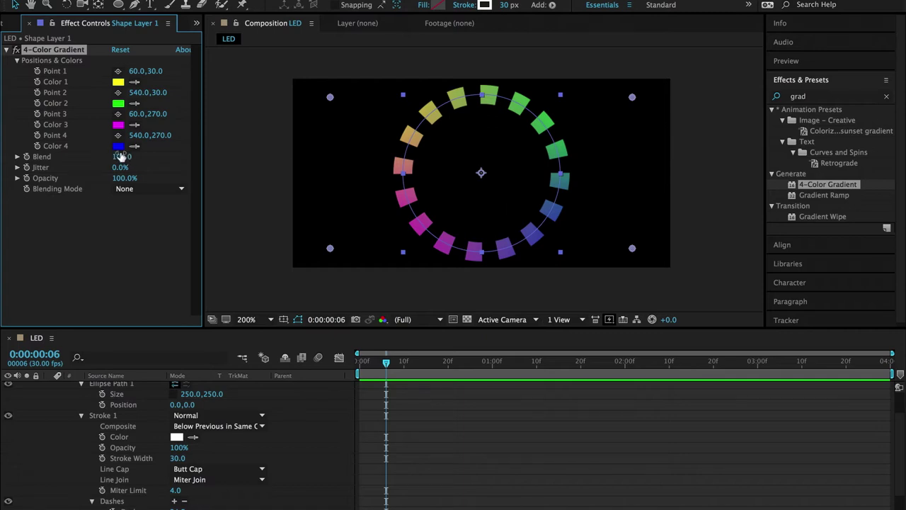
Set the gradient Blend to 5.0, leave blending mode at None, and collapse the layer
drag(126, 156, 32, 157)
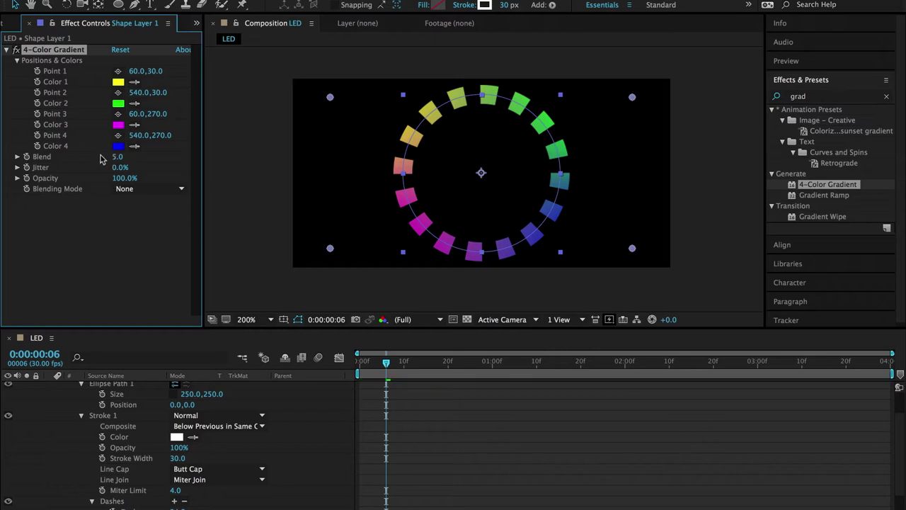
drag(112, 159, 117, 157)
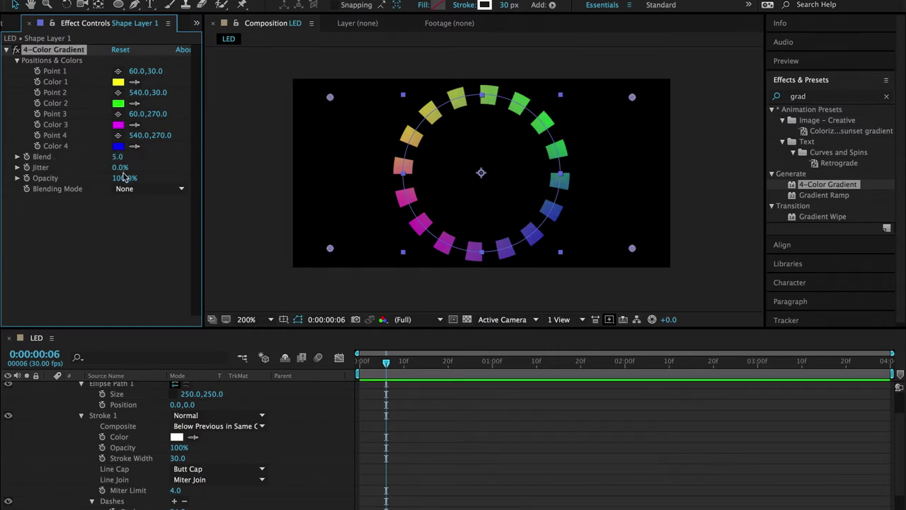
click(120, 188)
click(72, 205)
scroll(504, 417, up, 2)
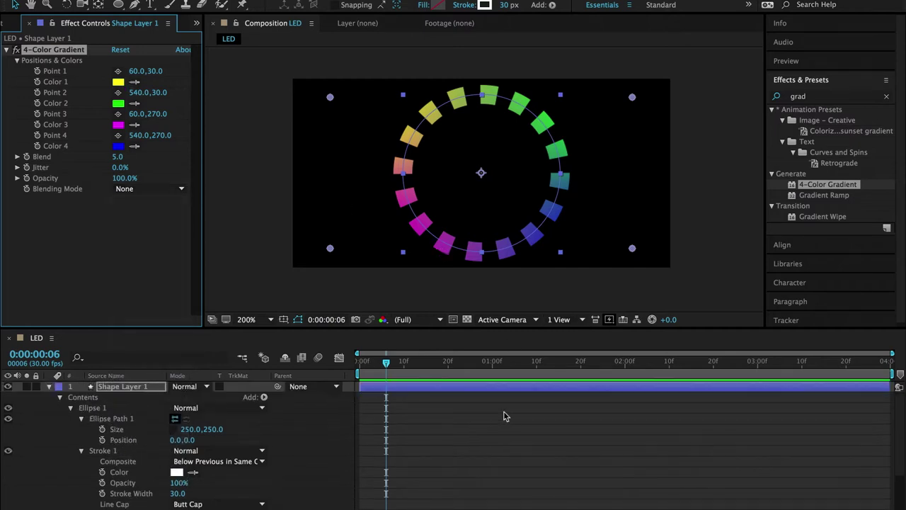
click(570, 297)
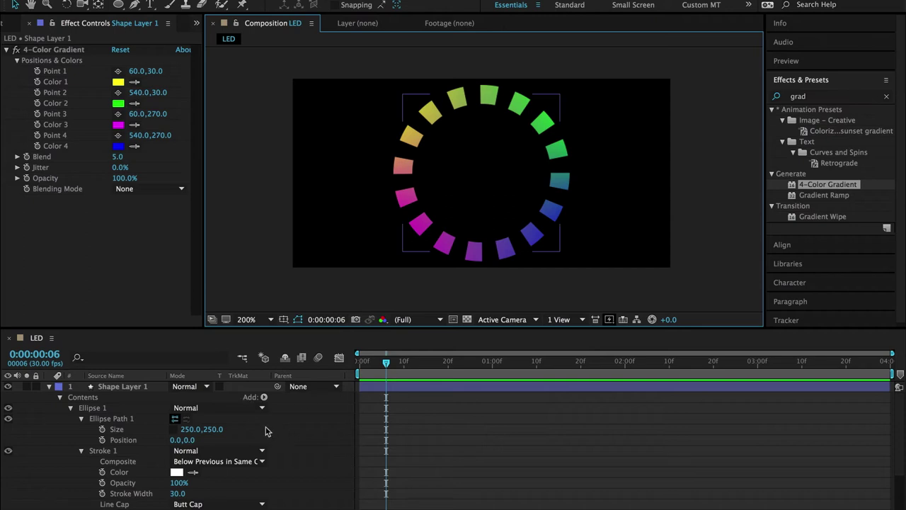
click(51, 388)
click(51, 388)
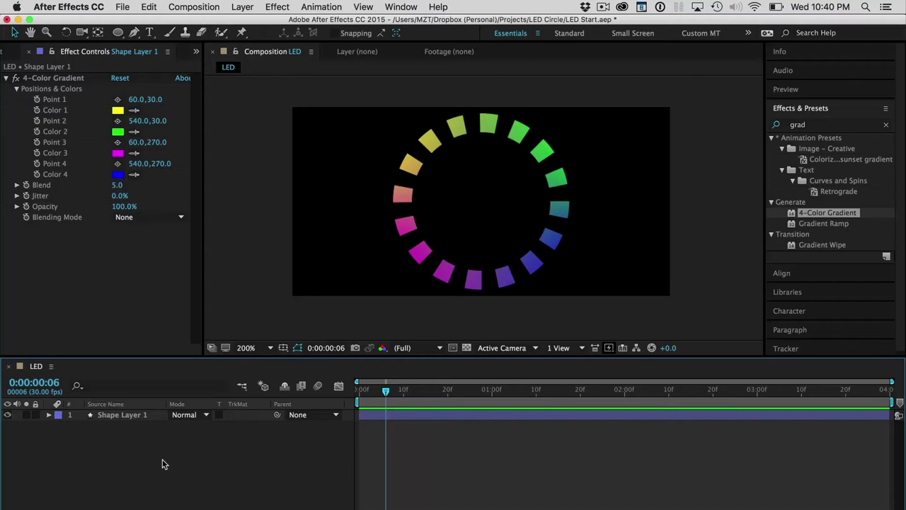
Pre-compose Shape Layer 1 into a new composition named LED Ring
click(127, 417)
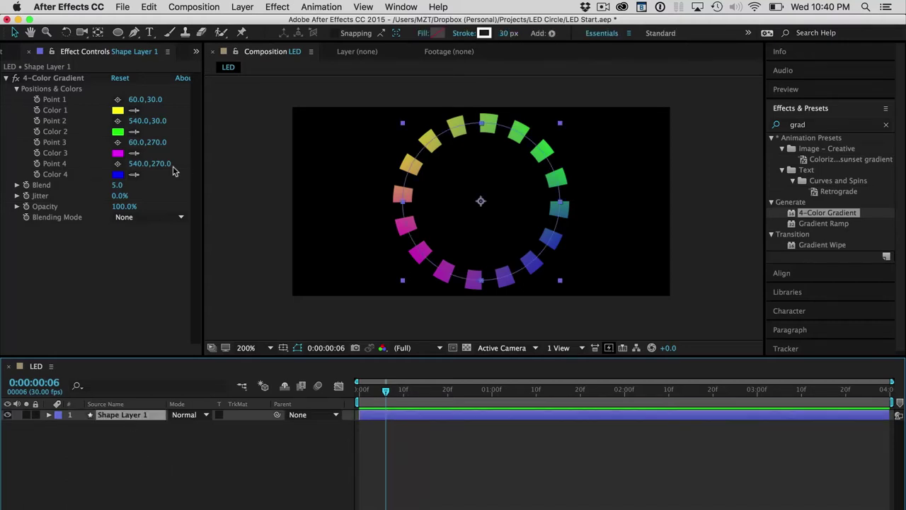
click(241, 7)
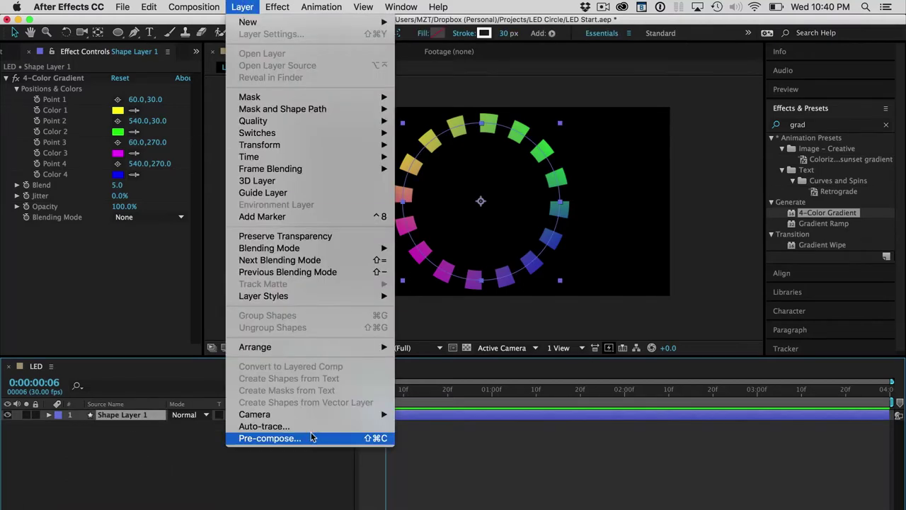
click(312, 438)
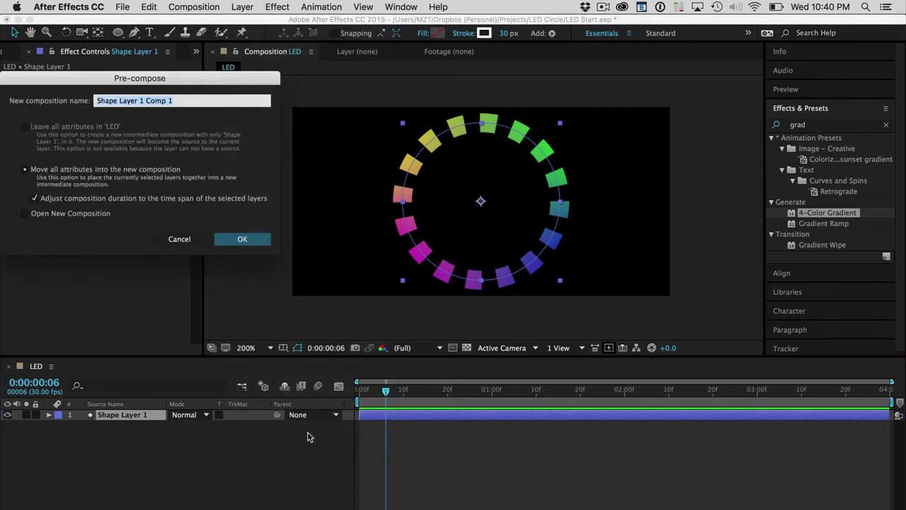
text(LED Ring)
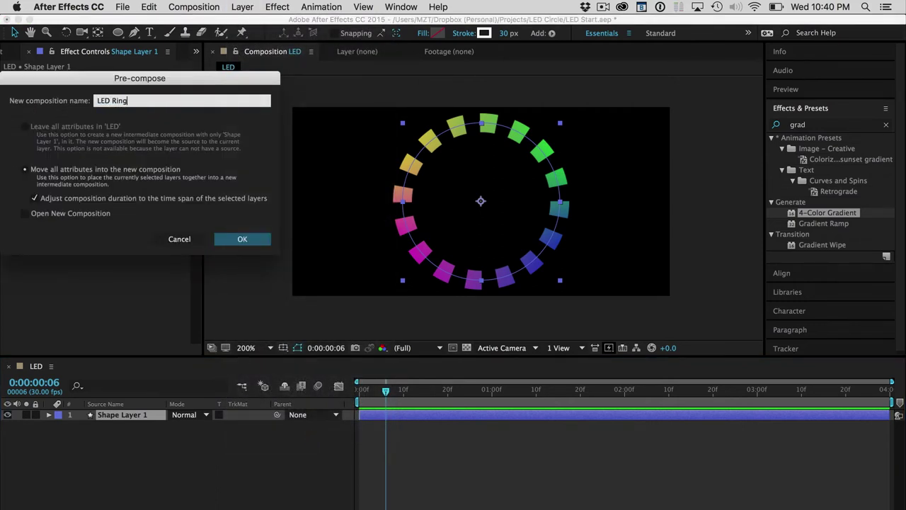
key(Return)
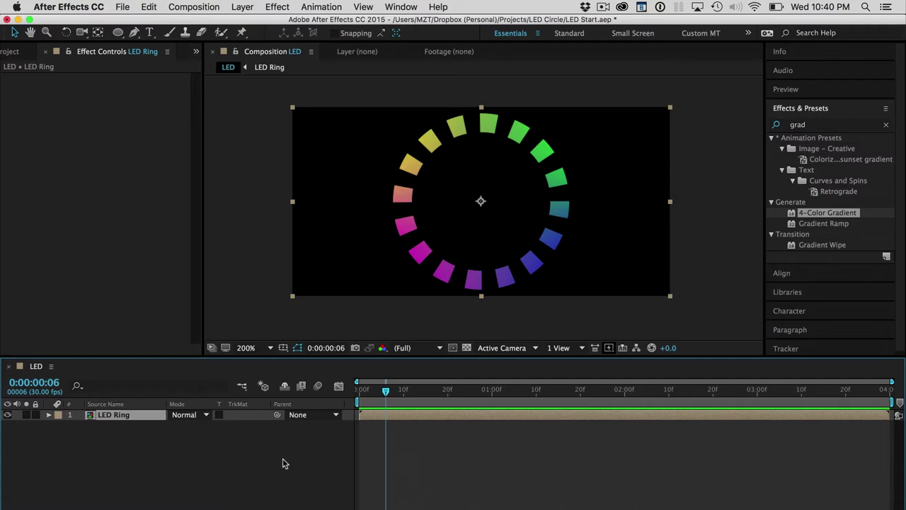
Duplicate the LED Ring layer and hide the lower copy
click(168, 453)
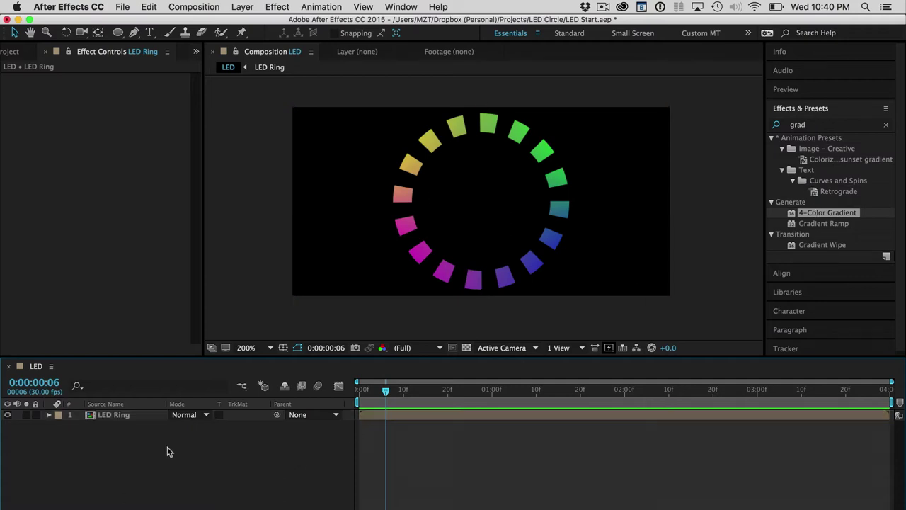
click(109, 415)
key(super+d)
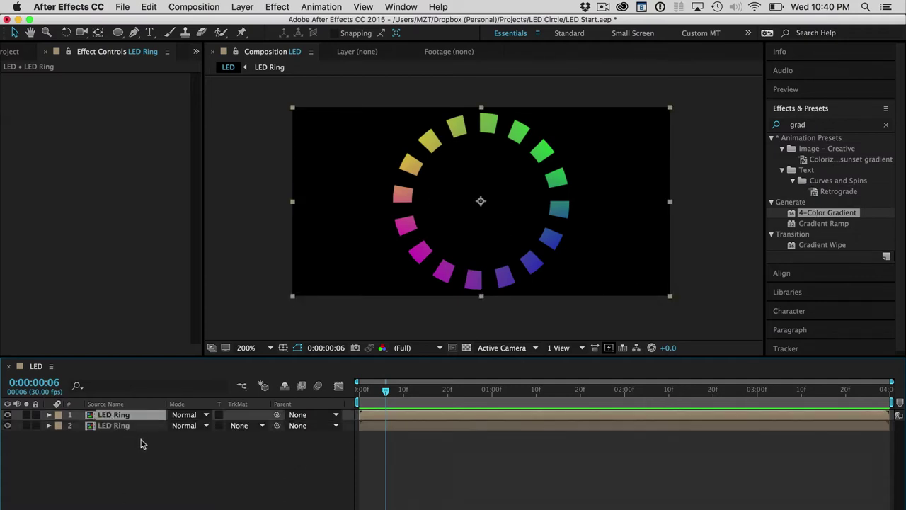
click(7, 425)
Search 'polar' and apply Polar Coordinates to the top LED Ring layer
click(885, 125)
click(795, 126)
click(812, 124)
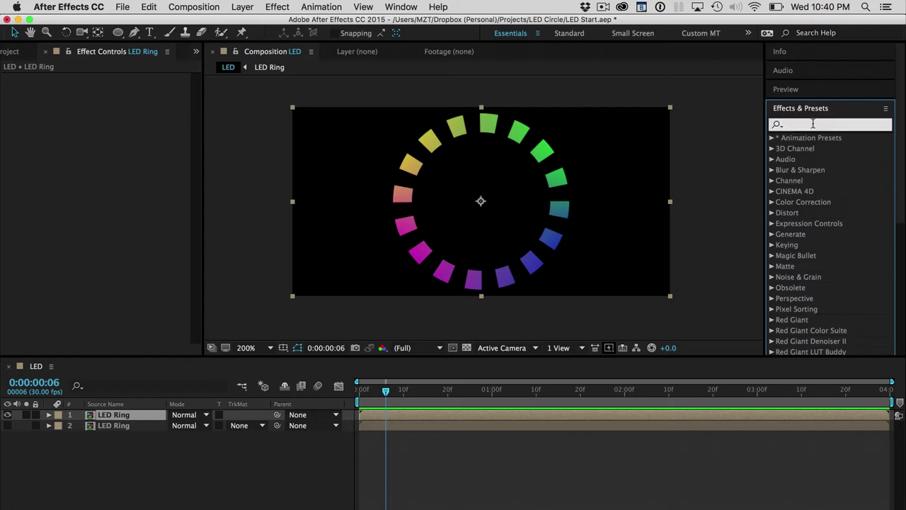
text(polar)
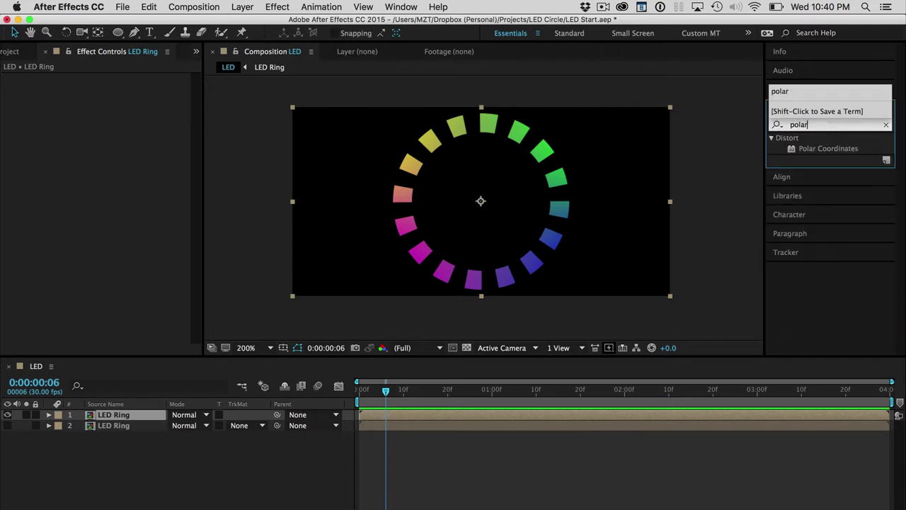
drag(829, 148, 131, 416)
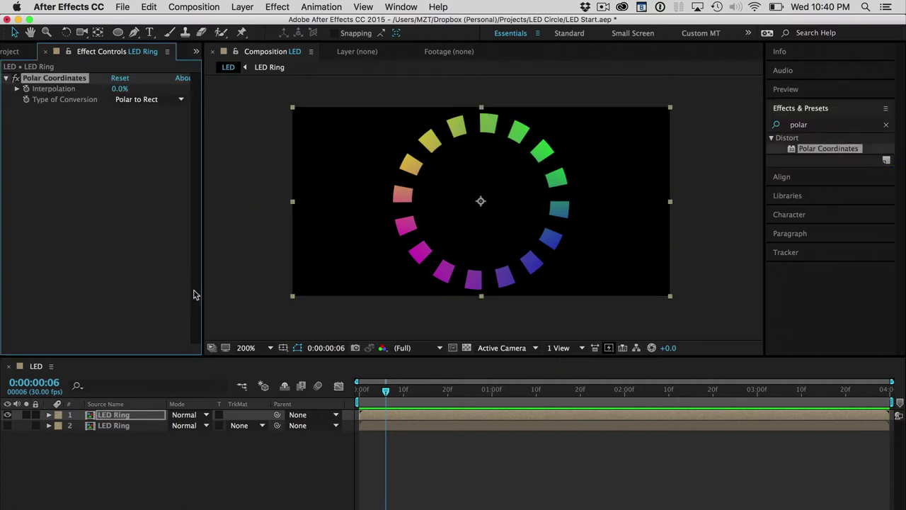
Keep Polar to Rect conversion and scrub Interpolation to 99%
click(117, 99)
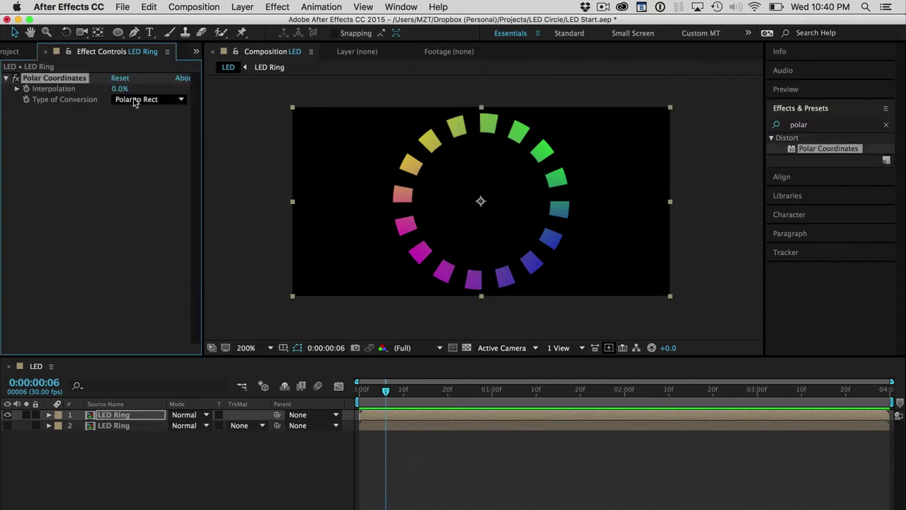
click(136, 99)
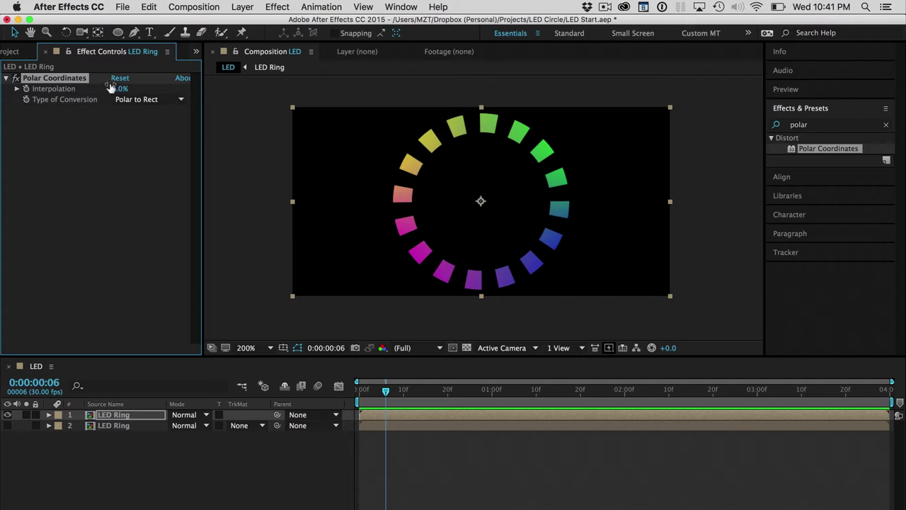
click(151, 100)
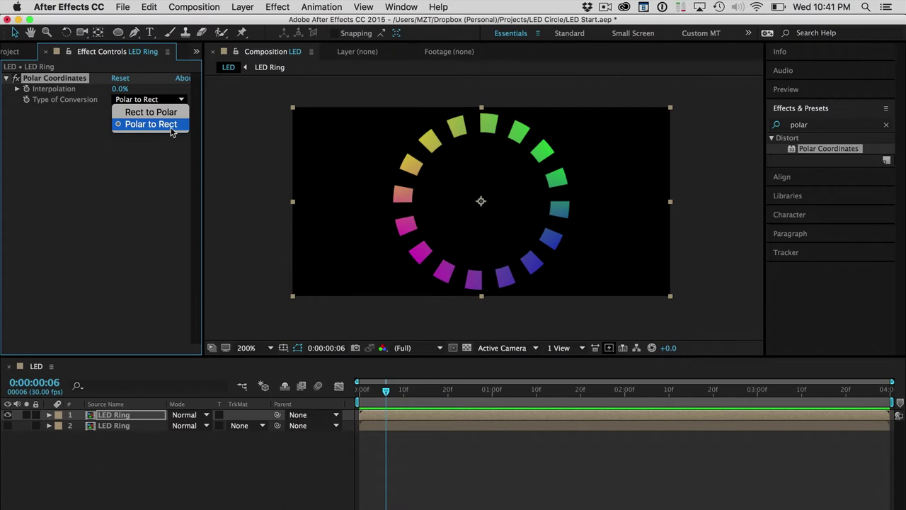
click(151, 124)
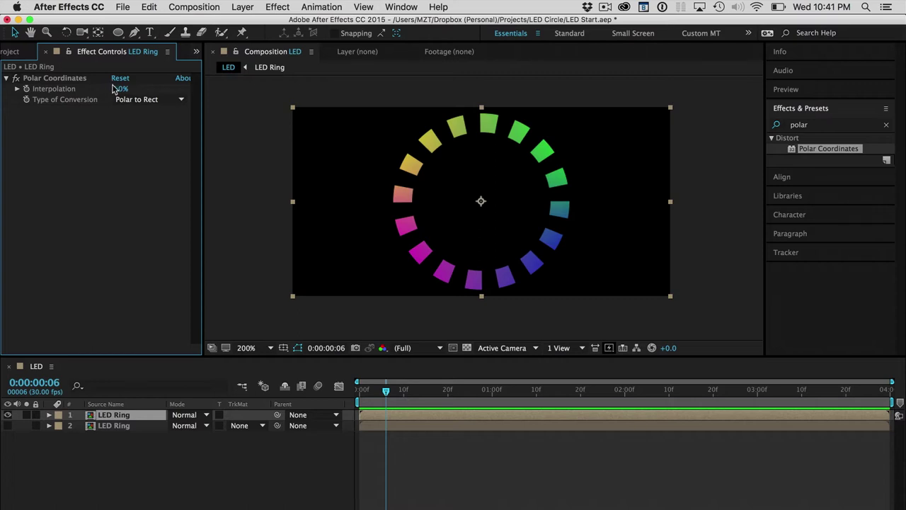
drag(115, 85, 188, 89)
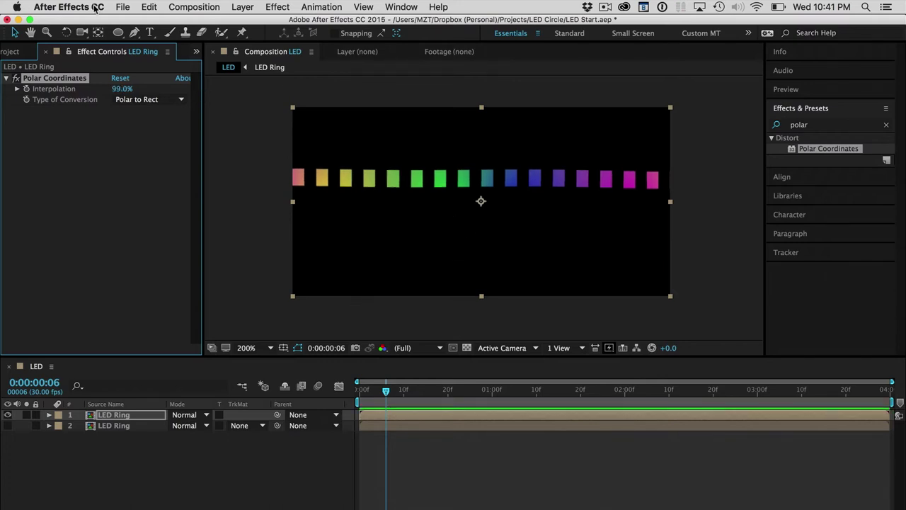
Open the equirectangualr example and apply Rect to Polar Polar Coordinates at 100%
click(14, 51)
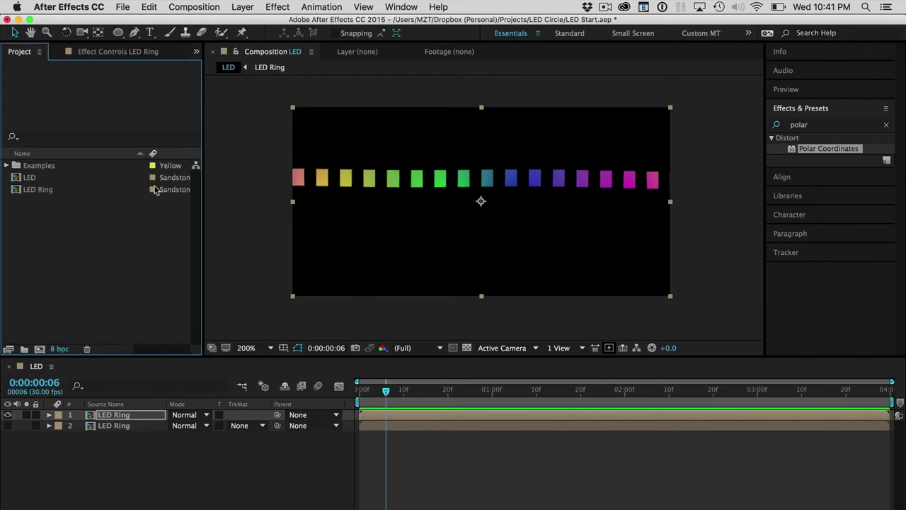
click(6, 165)
double_click(55, 178)
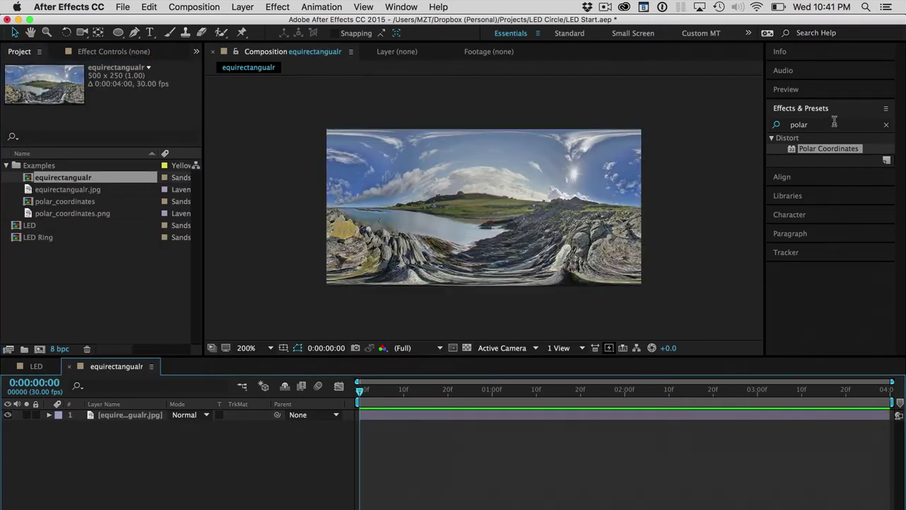
drag(808, 150, 126, 421)
click(137, 100)
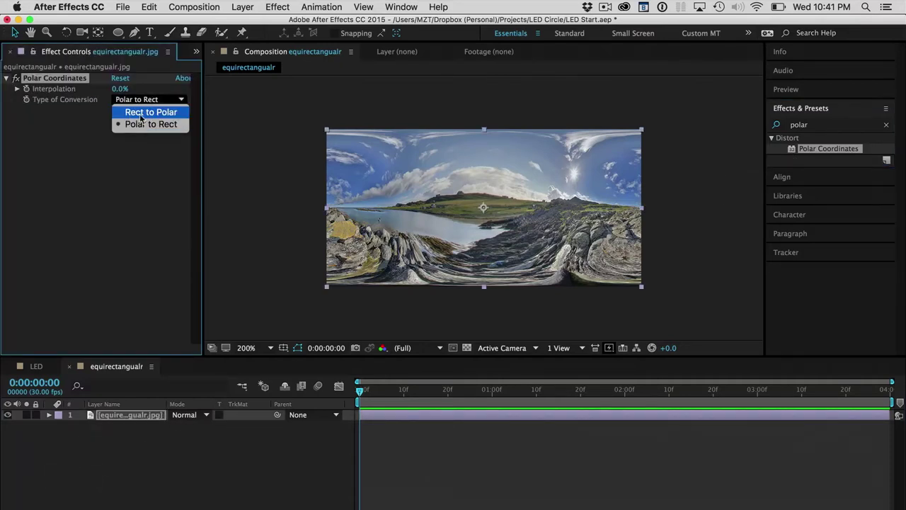
click(156, 113)
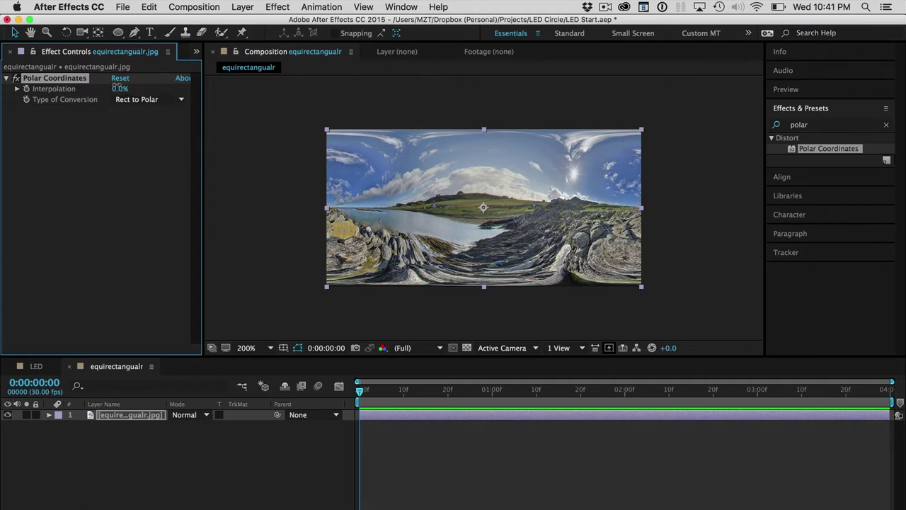
drag(116, 83, 180, 82)
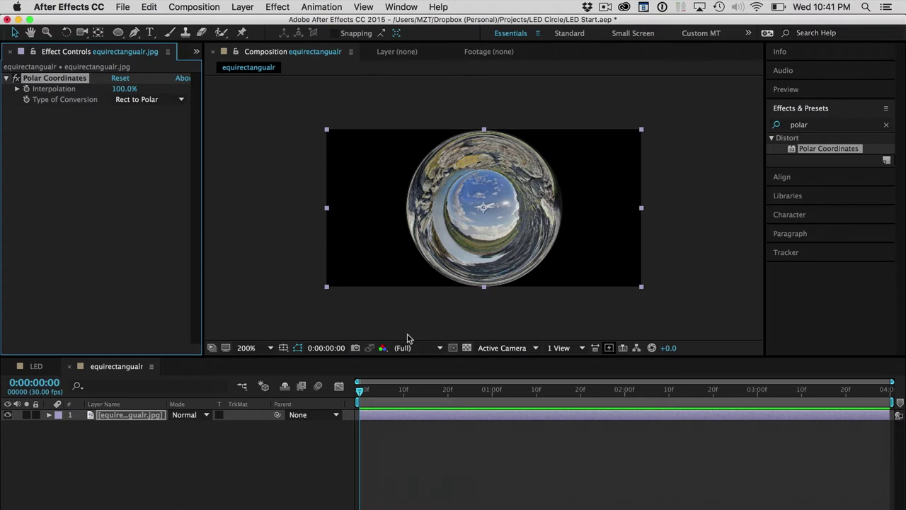
Preview the wrapped little-planet photo, then bring the Project panel forward
click(378, 397)
key(space)
key(space)
key(space)
key(space)
key(space)
key(space)
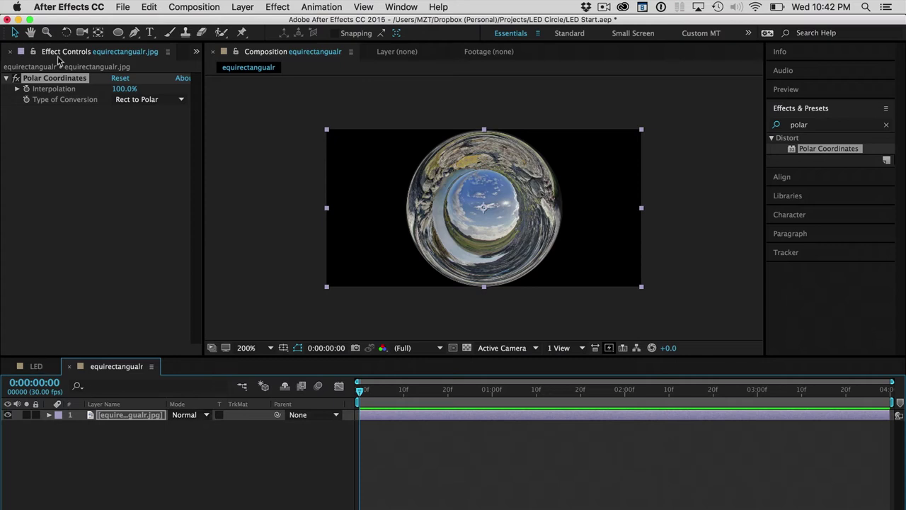
click(197, 51)
click(220, 67)
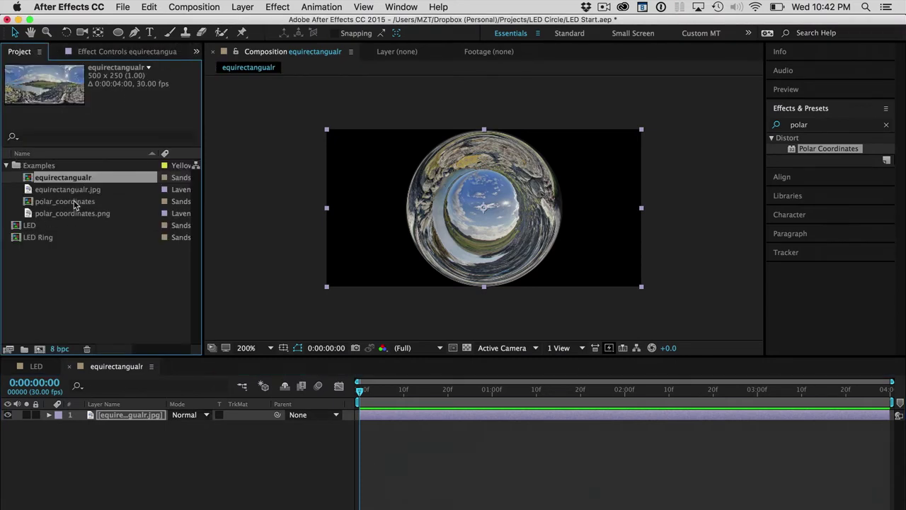
Open the polar_coordinates comp and apply Polar Coordinates set to Polar to Rect
double_click(74, 203)
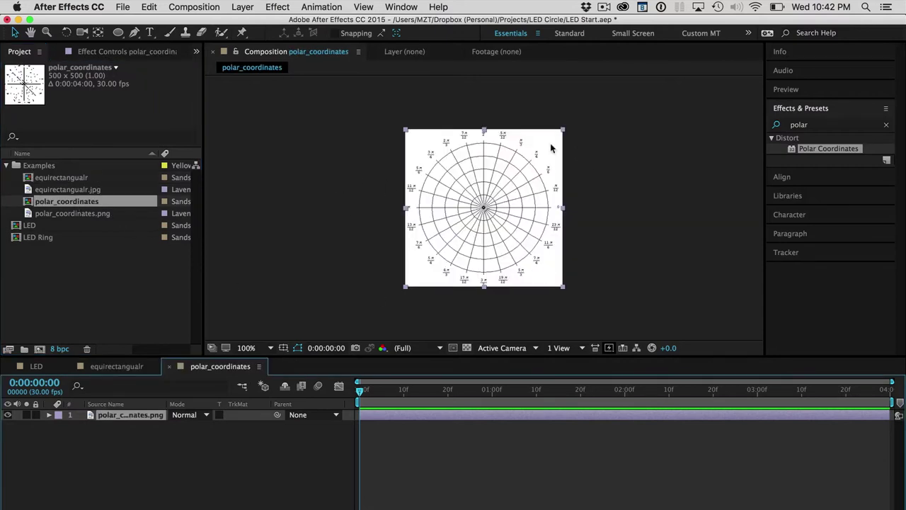
click(857, 149)
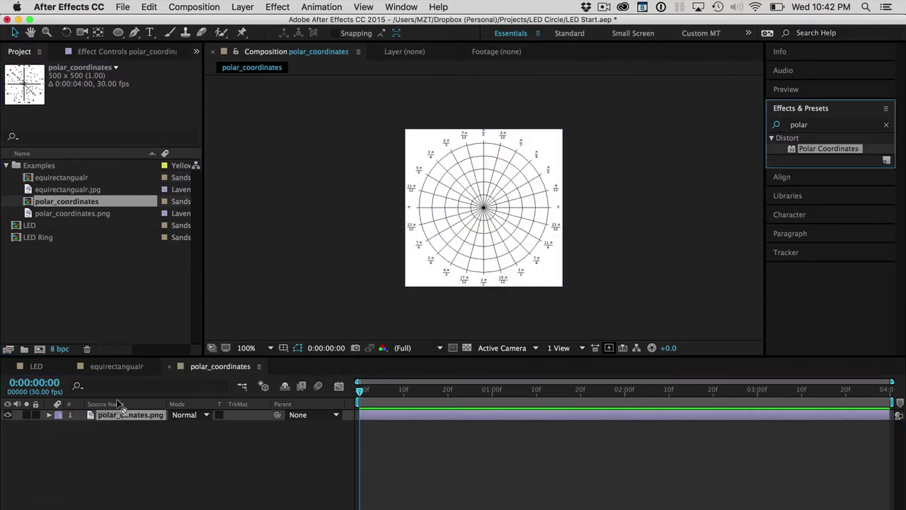
drag(122, 405, 125, 418)
click(144, 101)
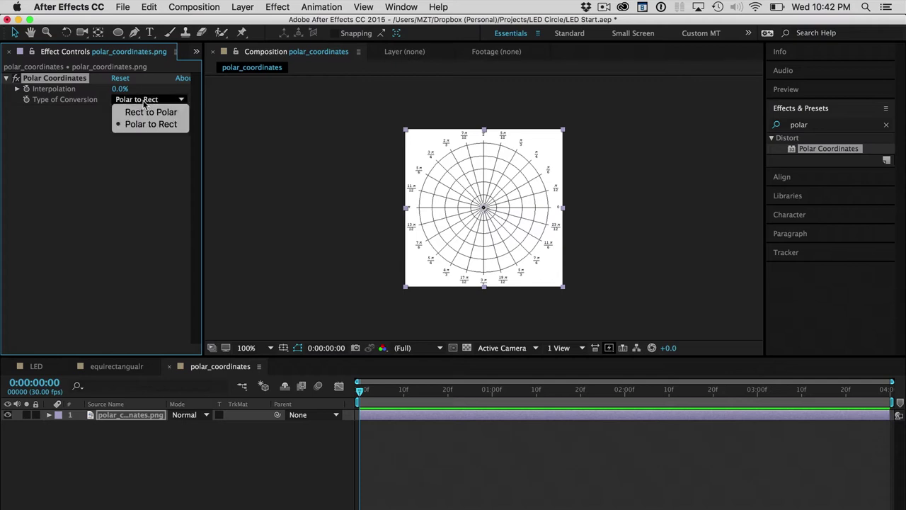
click(174, 125)
Scrub Interpolation between 0% and 100%, leave it at 0%, and return to LED
drag(118, 89, 188, 84)
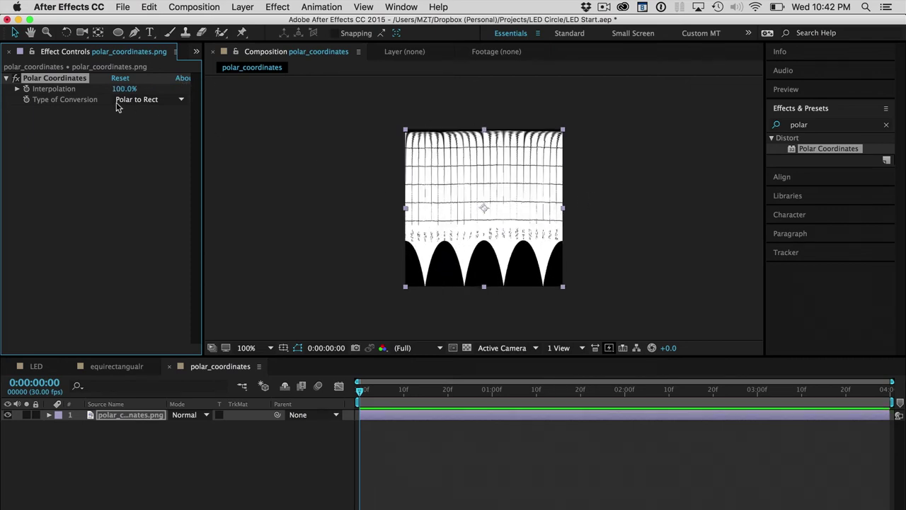
drag(119, 89, 2, 90)
drag(119, 89, 523, 61)
drag(122, 89, 85, 89)
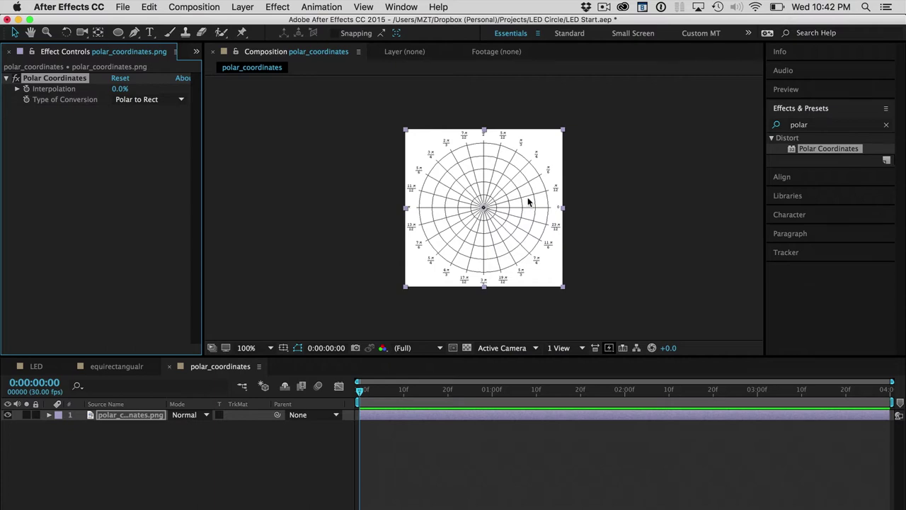
click(32, 366)
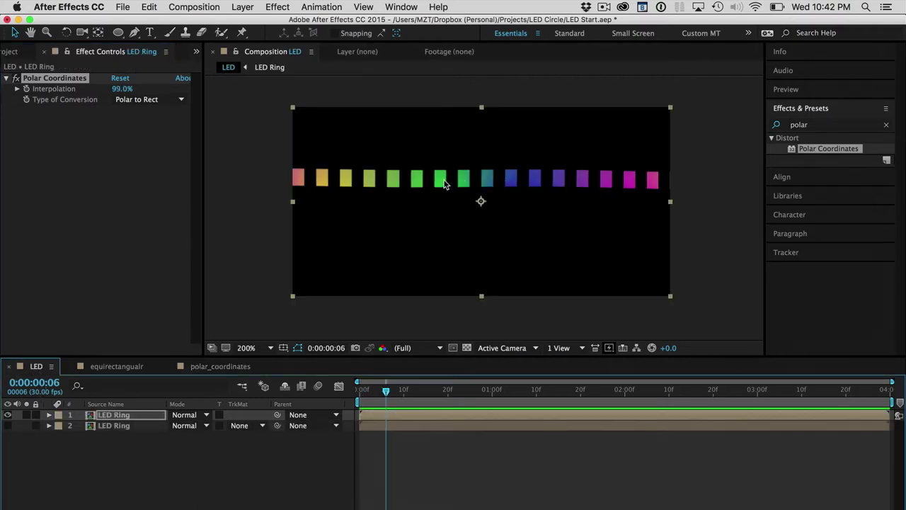
Show the hidden LED Ring copy, move the strip down, and set comp height to 500
click(8, 425)
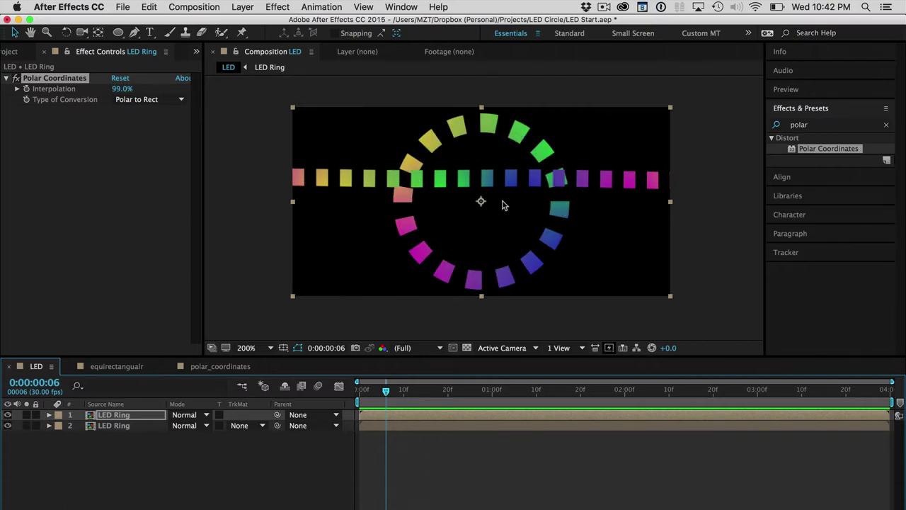
drag(585, 177, 584, 265)
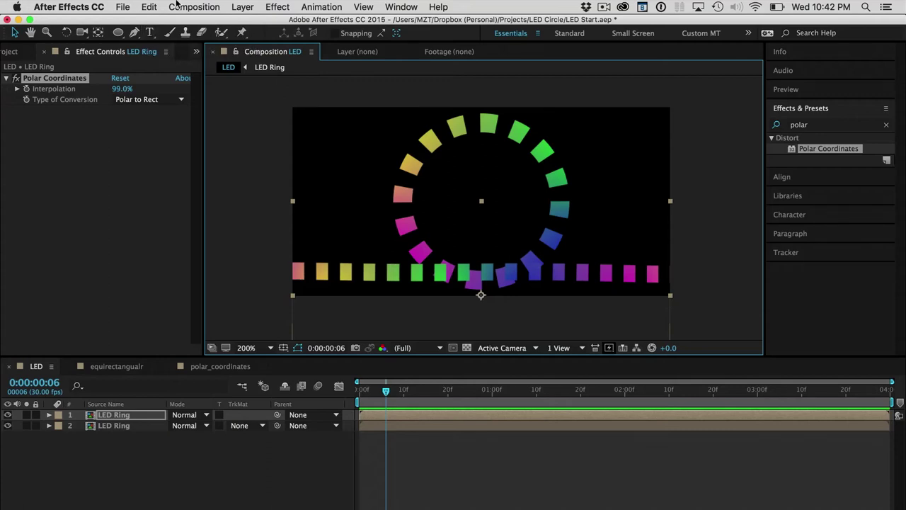
click(176, 6)
click(186, 43)
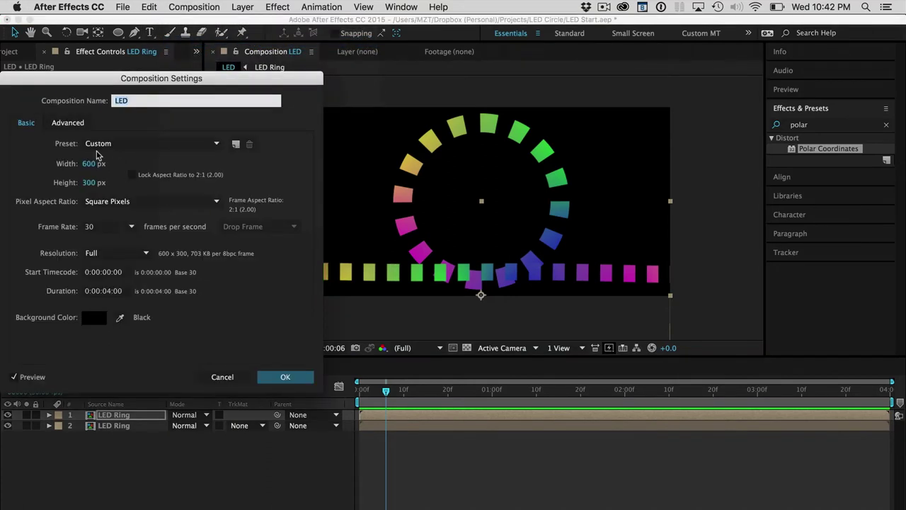
click(90, 182)
text(500)
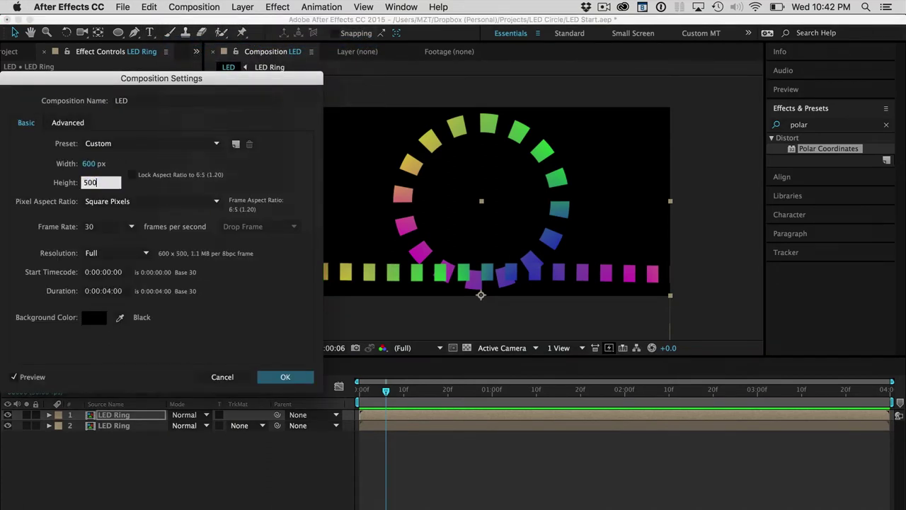
key(Return)
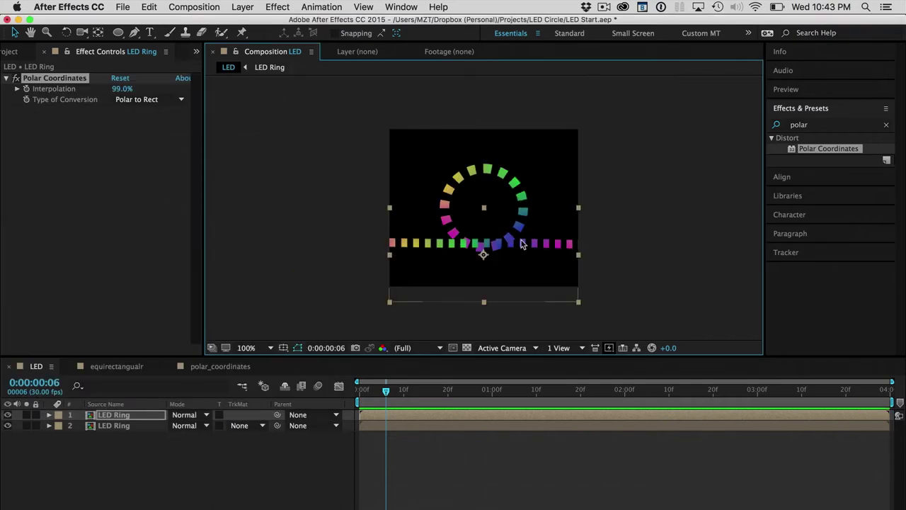
Move the LED strip near the bottom edge and advance the playhead a few frames
drag(522, 243, 519, 269)
click(478, 480)
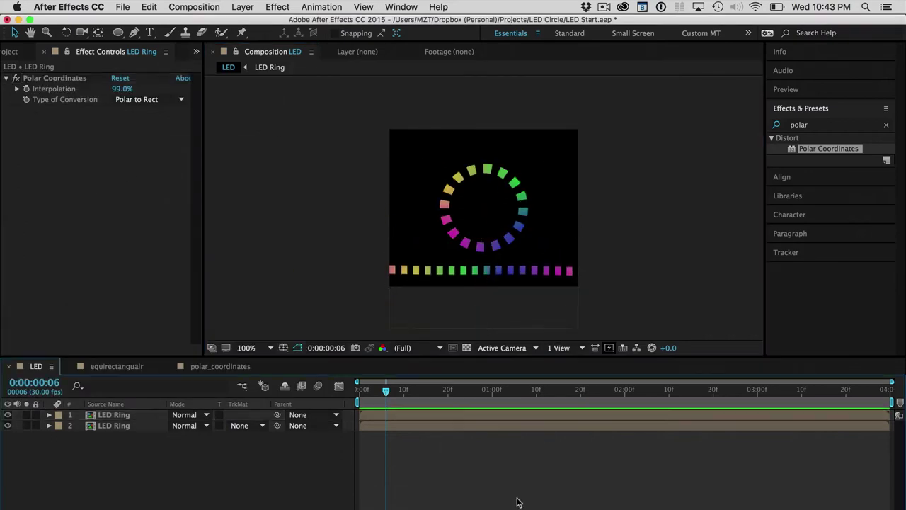
drag(386, 389, 402, 401)
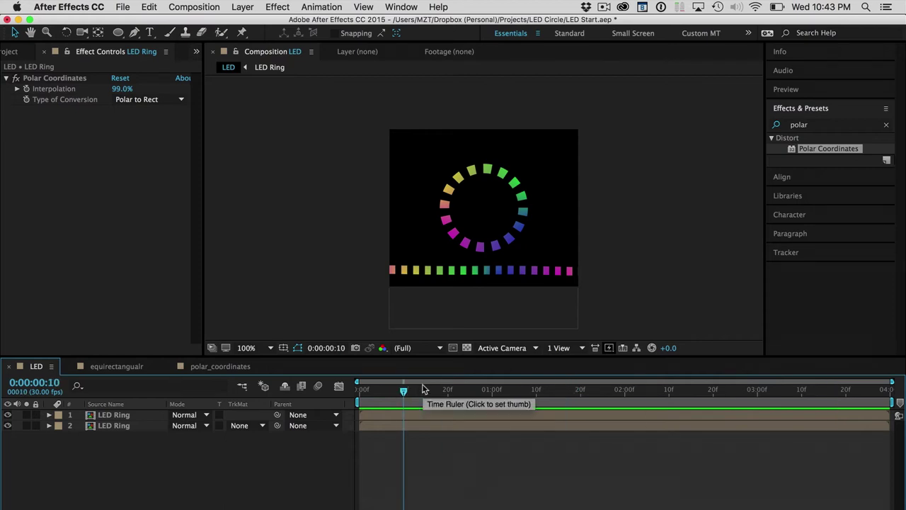
drag(536, 269, 537, 270)
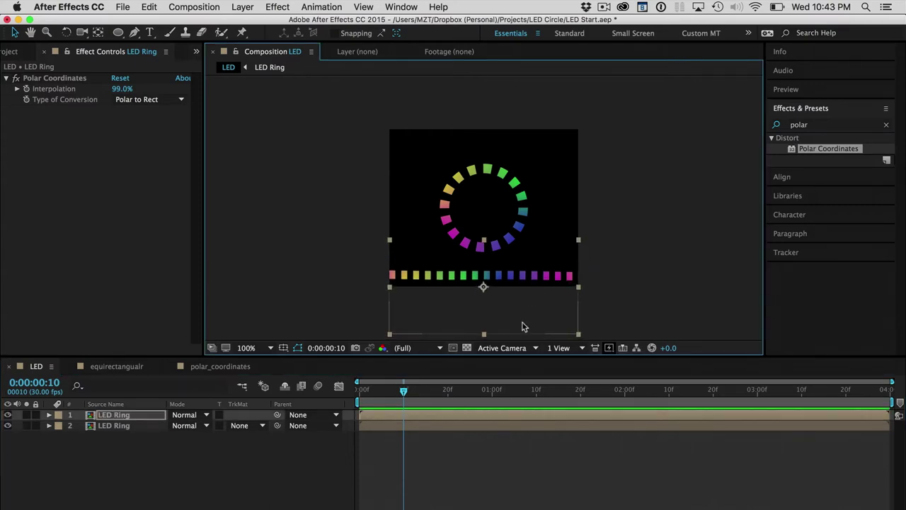
click(486, 440)
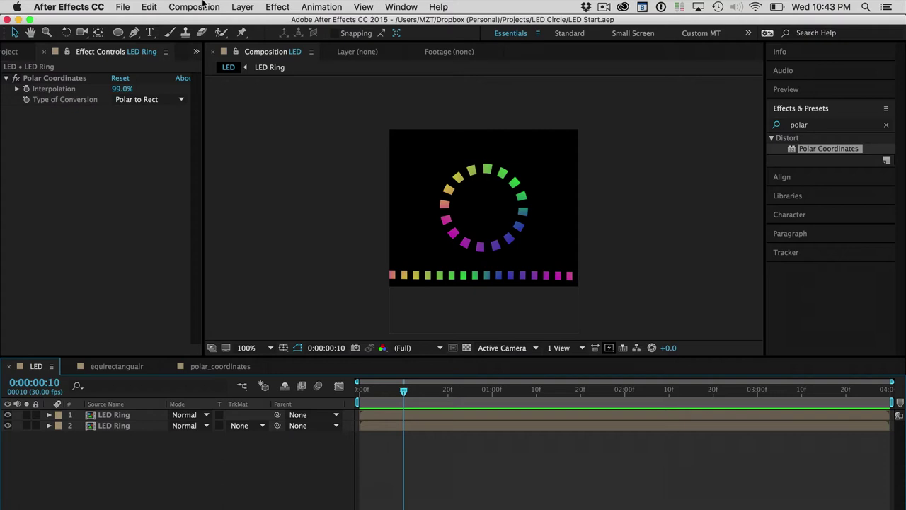
Save the current frame as LED (0-00-00-10).psd with Photoshop output and render it
click(202, 6)
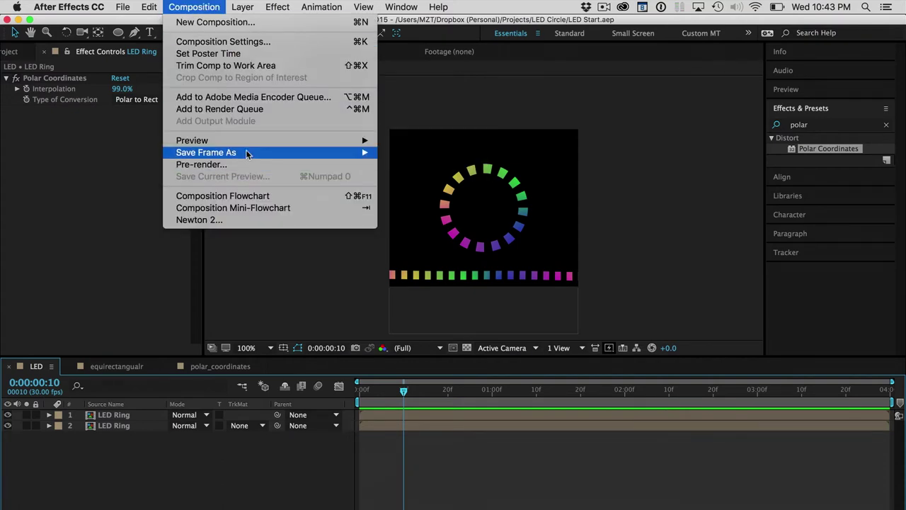
mouse_move(246, 154)
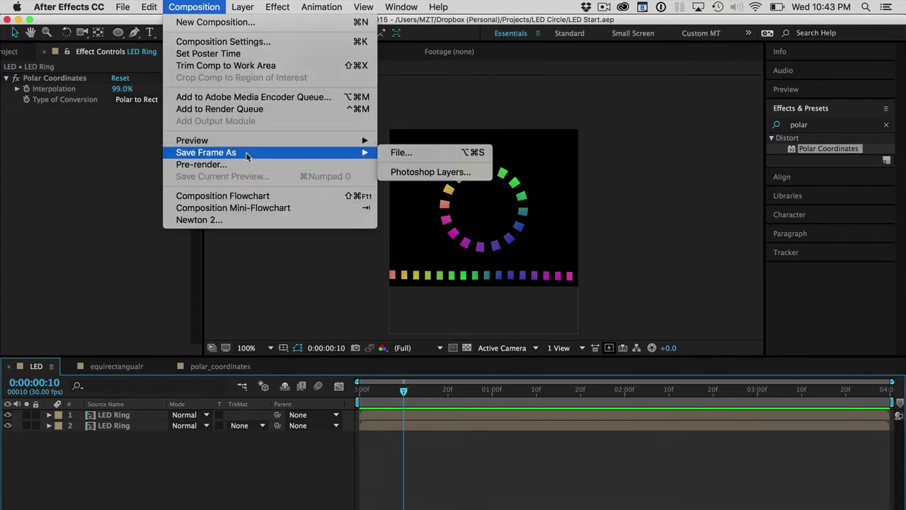
click(465, 153)
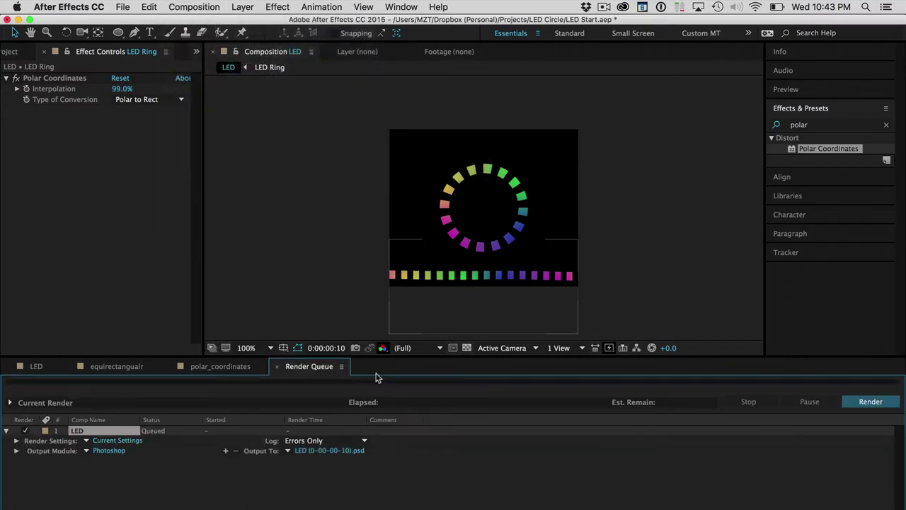
click(88, 451)
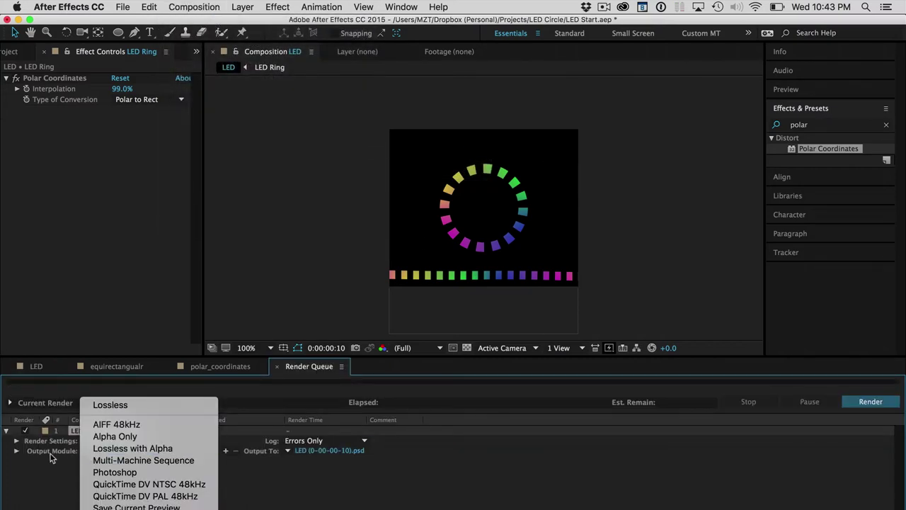
click(34, 490)
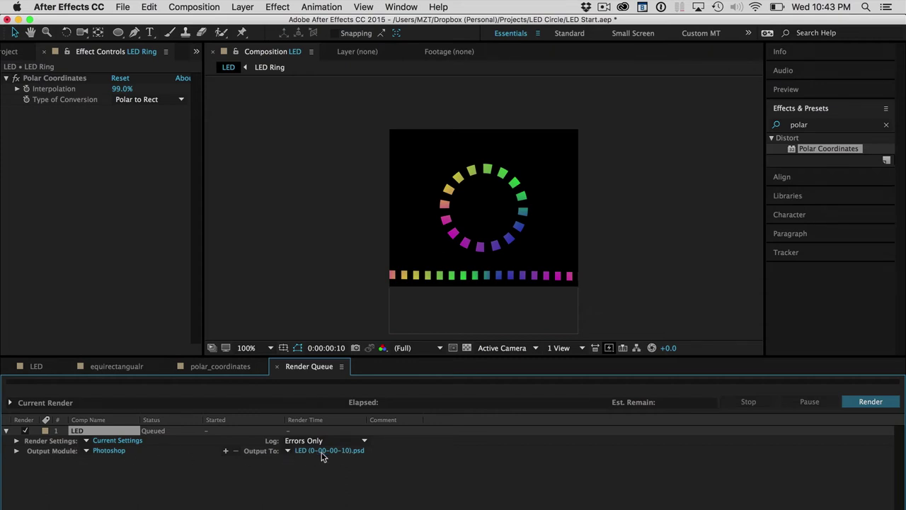
click(870, 401)
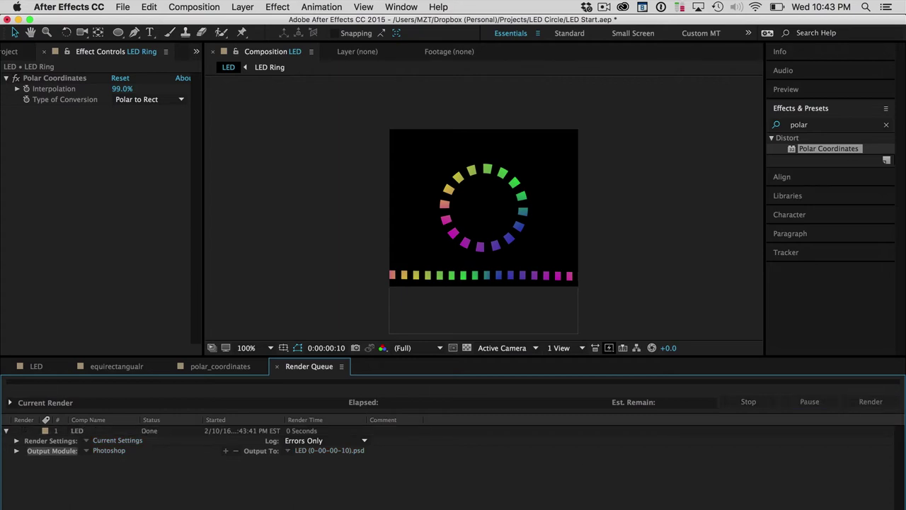
Quick Look LED (0-00-00-10).psd in the Output folder, then open it in Photoshop
key(super+Tab)
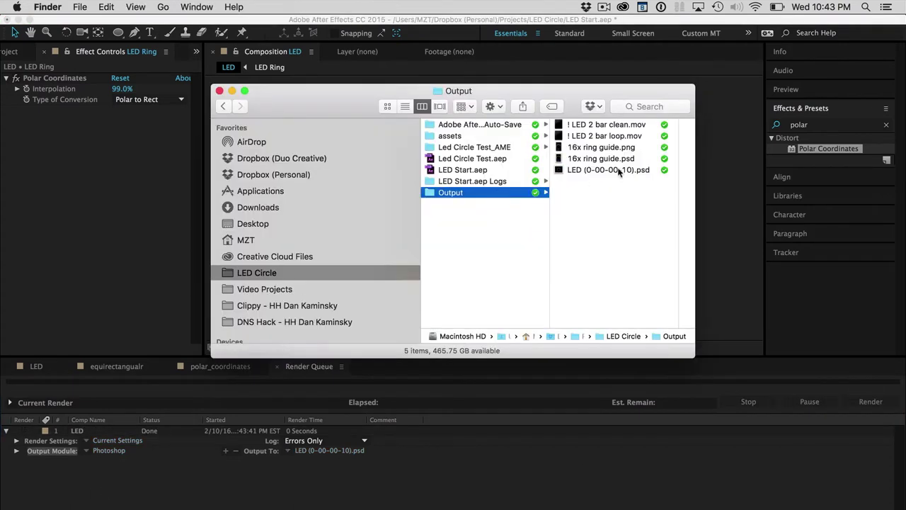
click(522, 172)
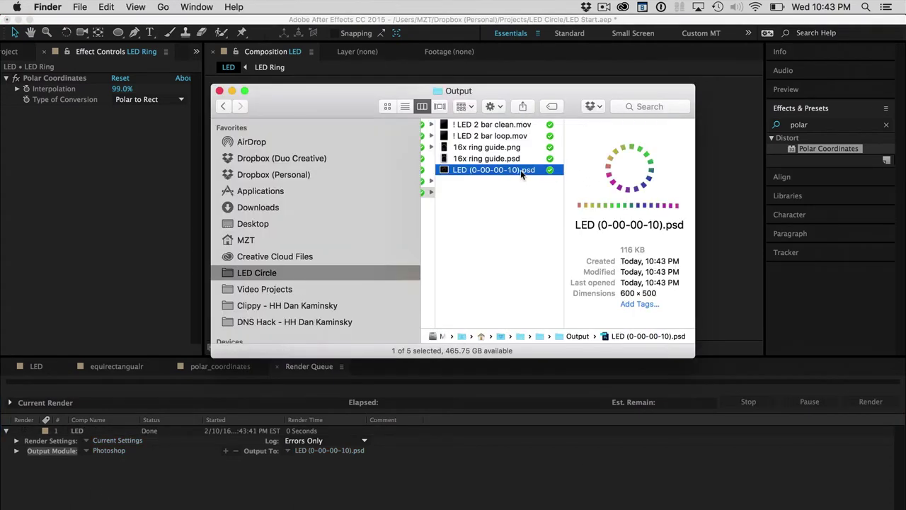
key(space)
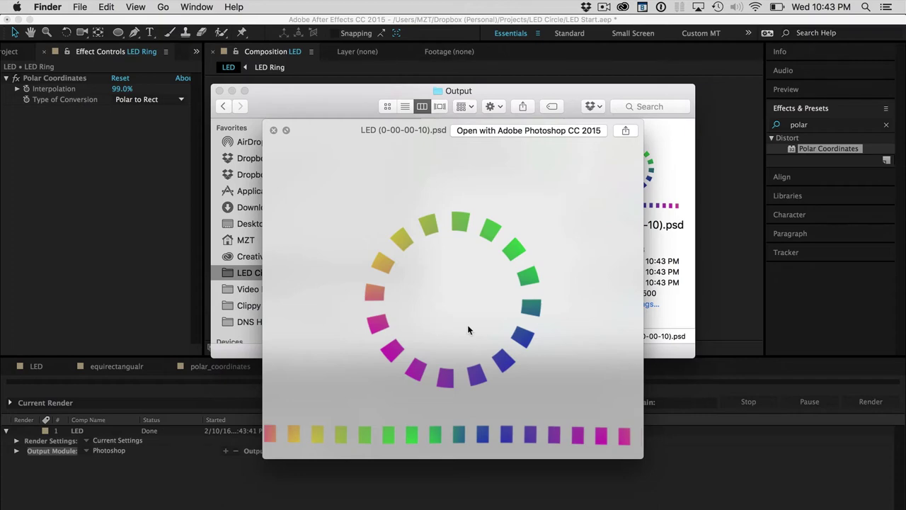
key(space)
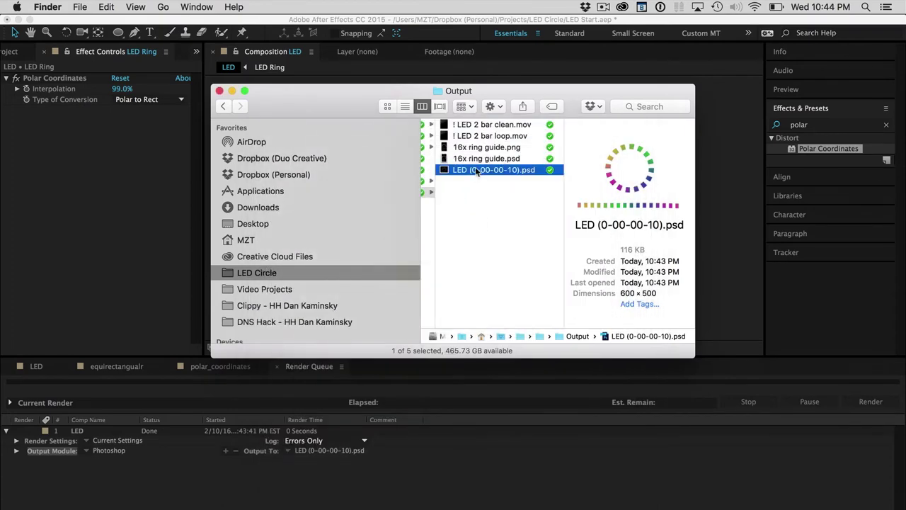
key(super+o)
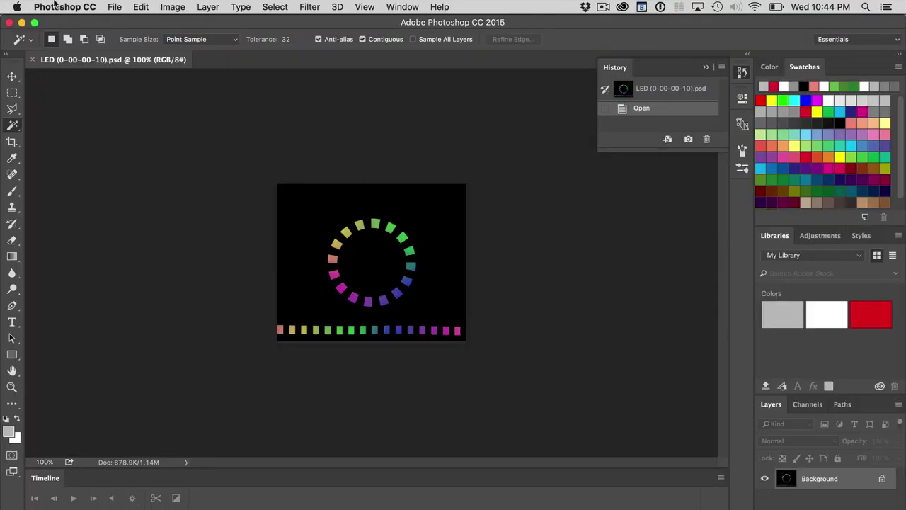
Quick Export the frame as a PNG into the Output folder
click(114, 6)
mouse_move(131, 181)
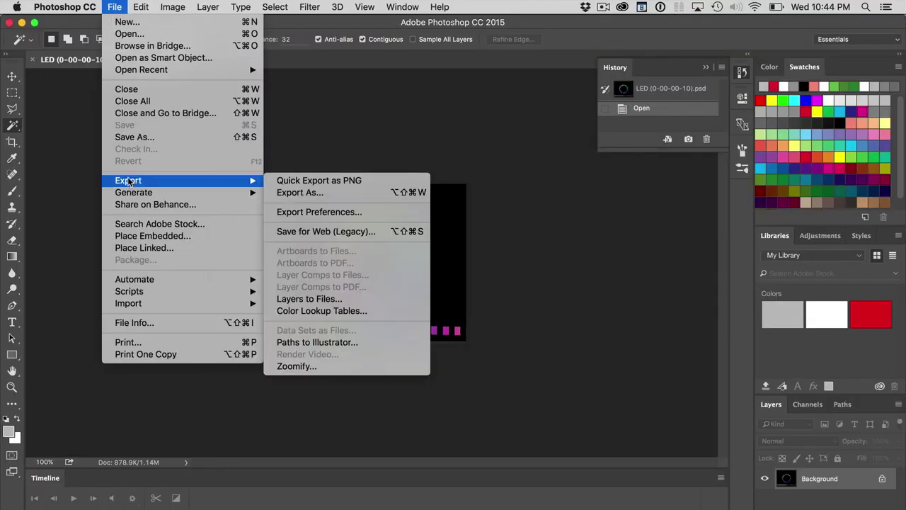
click(312, 182)
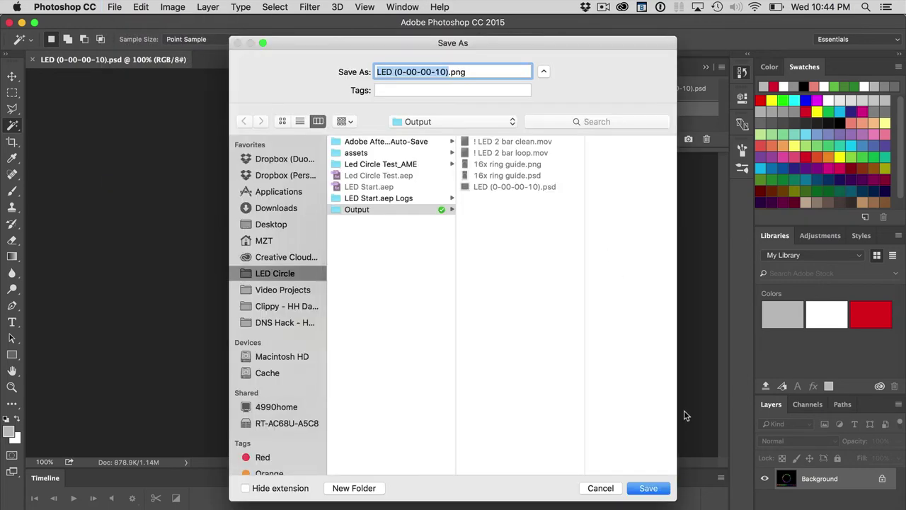
click(647, 488)
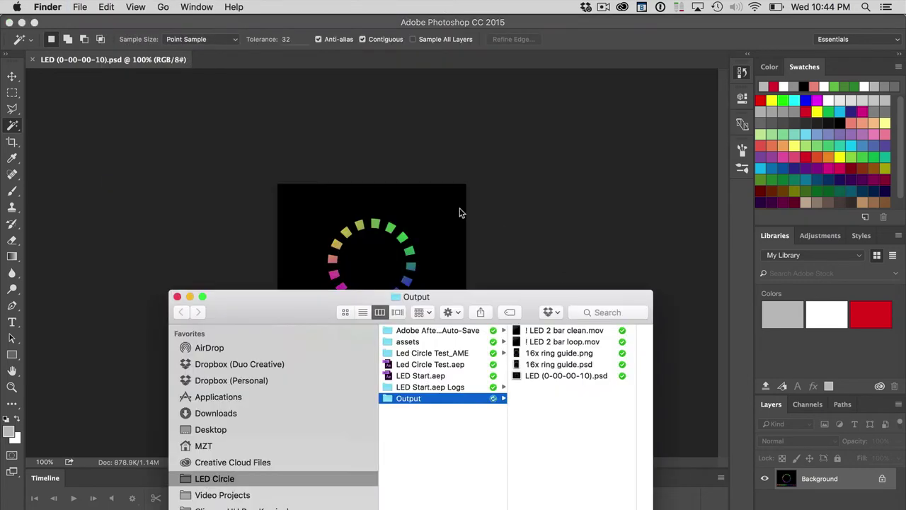
Compare the exported PNG and PSD in Quick Look, close Finder, and return to After Effects
click(600, 376)
key(space)
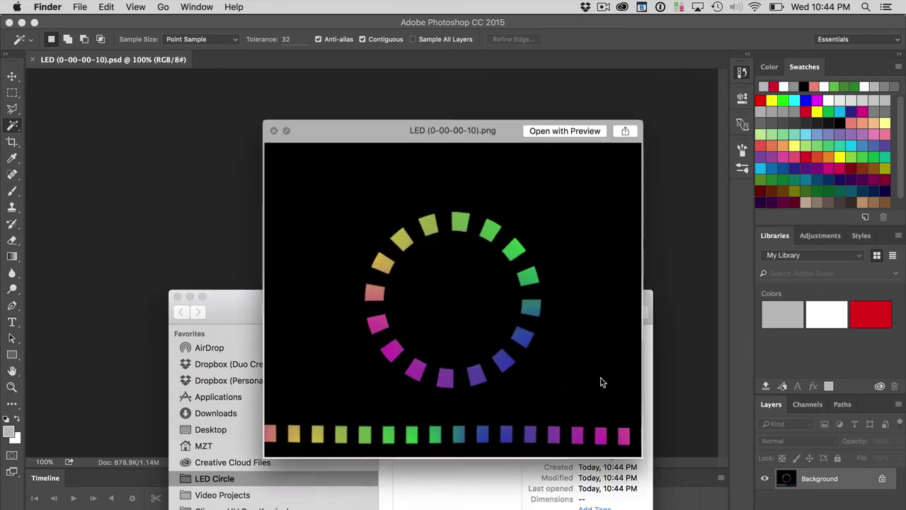
key(space)
click(504, 390)
key(space)
key(Up)
key(space)
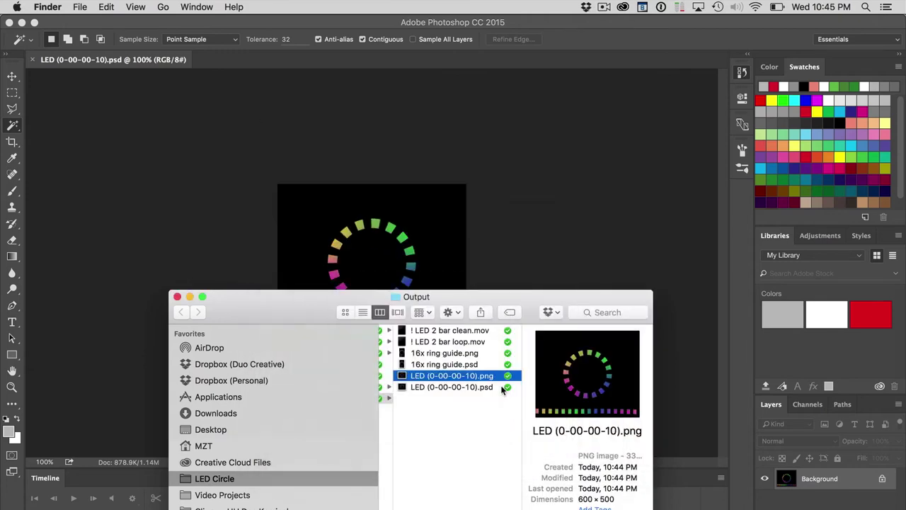
key(super+w)
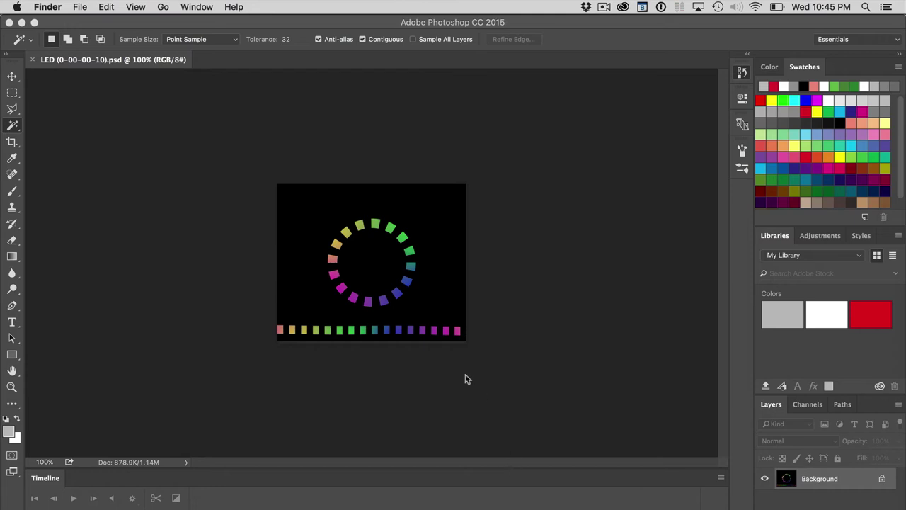
click(533, 345)
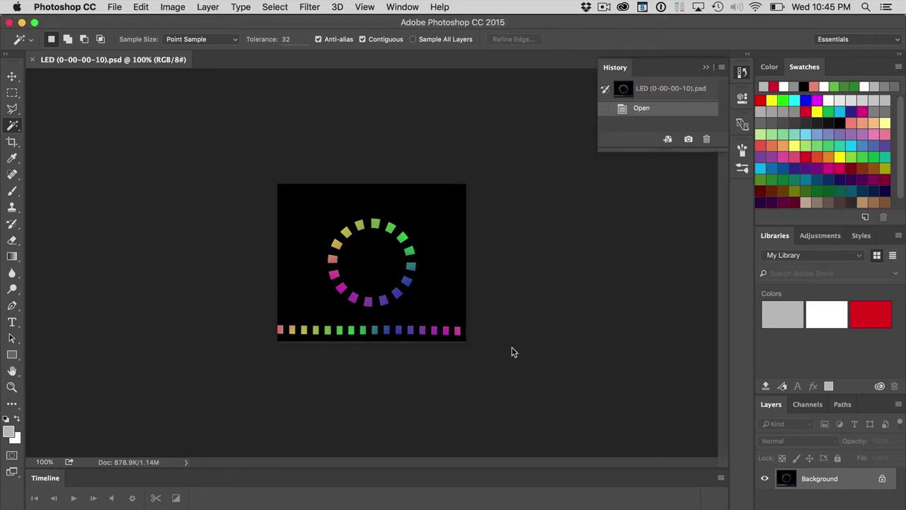
key(super+Tab)
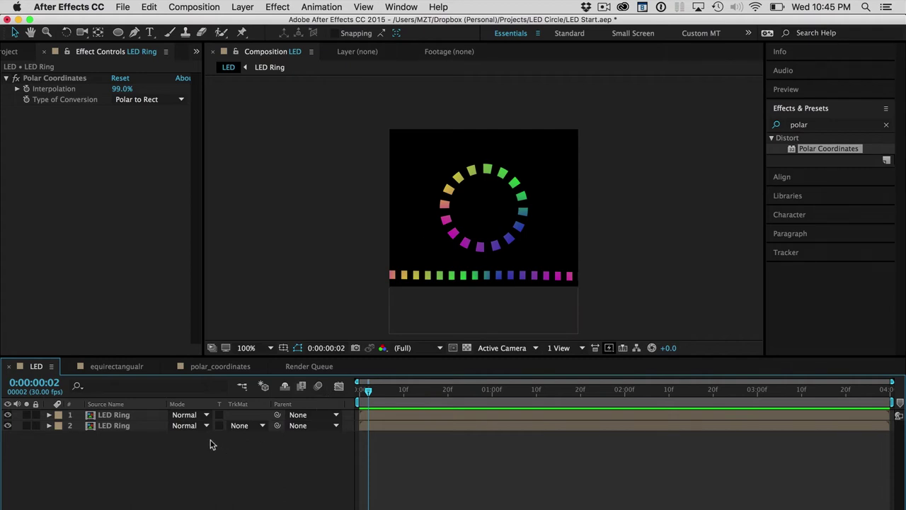
Open the LED Ring composition and duplicate its ring shape layer
double_click(113, 415)
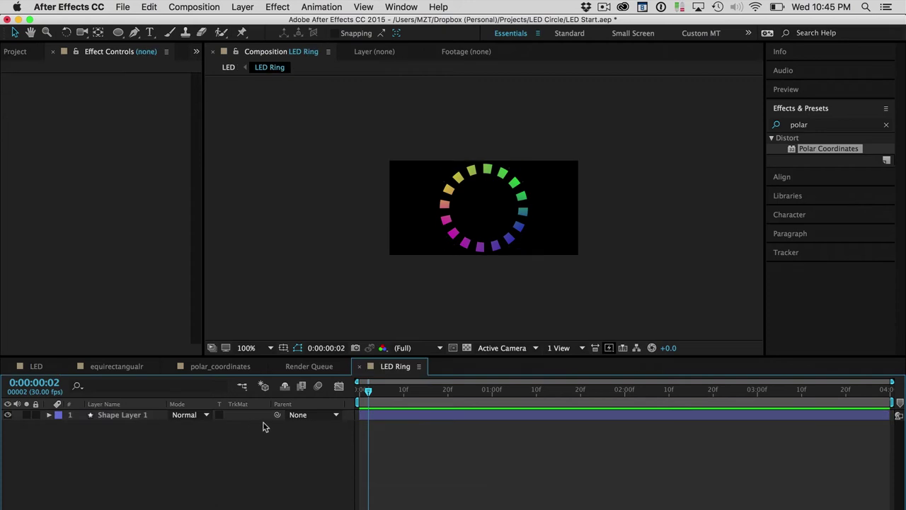
click(136, 416)
key(super+d)
Rename the lower copy 'Template' and the upper copy 'Animated'
click(117, 427)
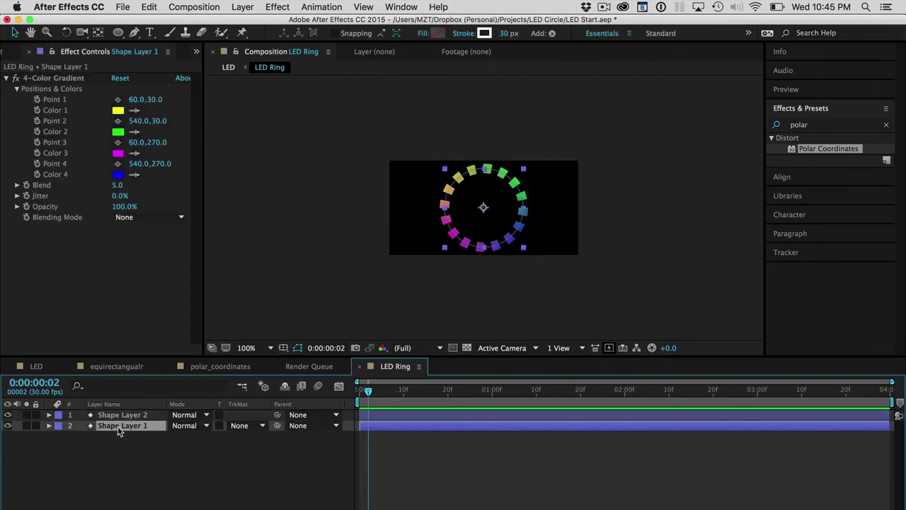
key(Return)
text(Te)
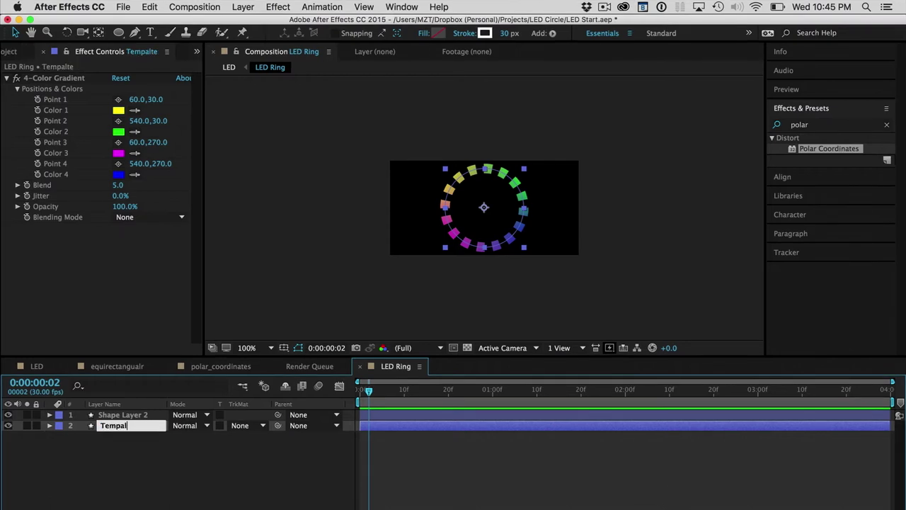
text(mplate)
click(129, 414)
key(Return)
text(Animated)
key(Return)
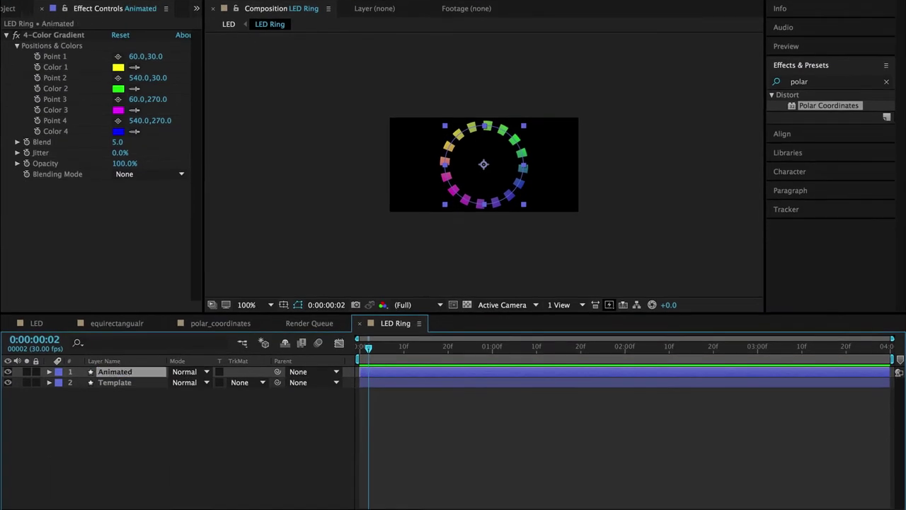
click(170, 435)
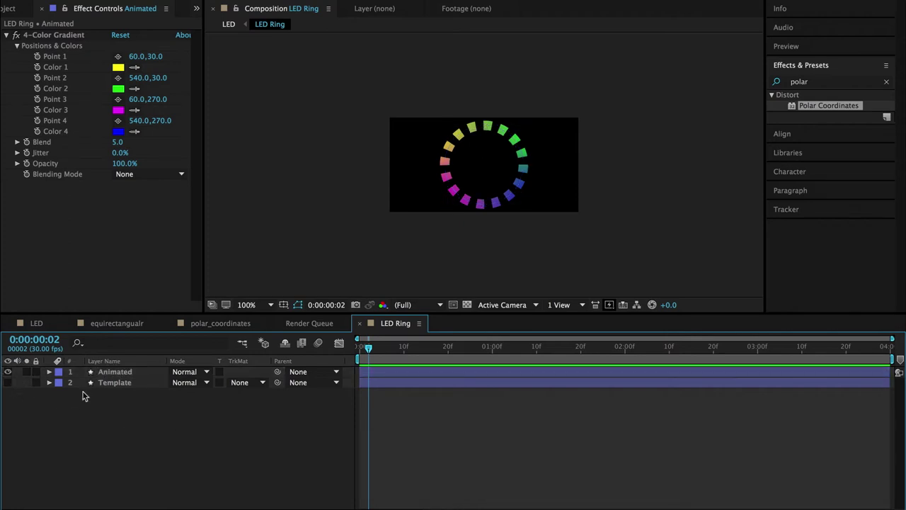
Delete the Dashes from the Animated ring's Stroke 1 so it draws as a solid circle
click(49, 371)
click(61, 382)
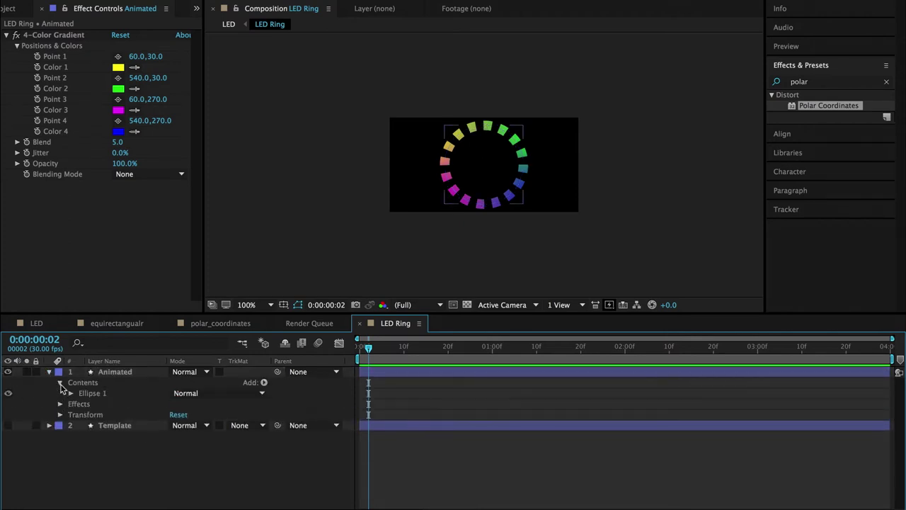
click(69, 393)
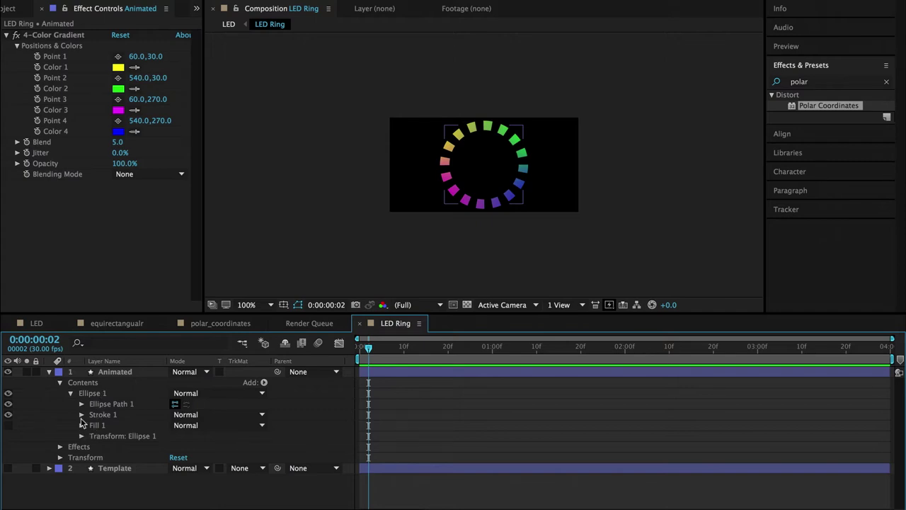
click(81, 415)
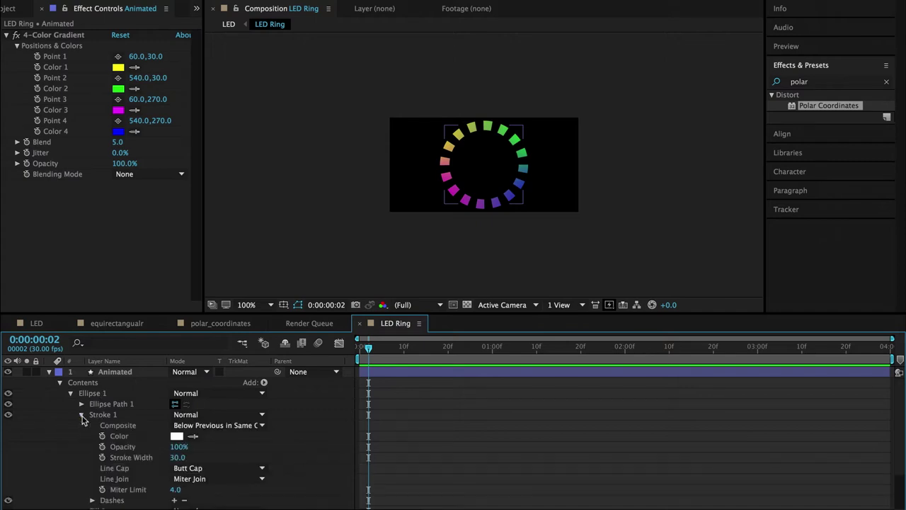
click(185, 500)
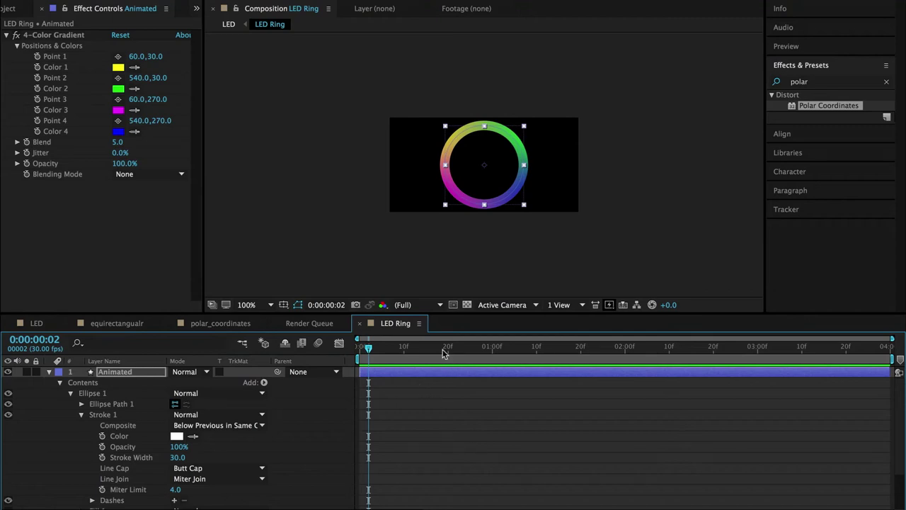
key(space)
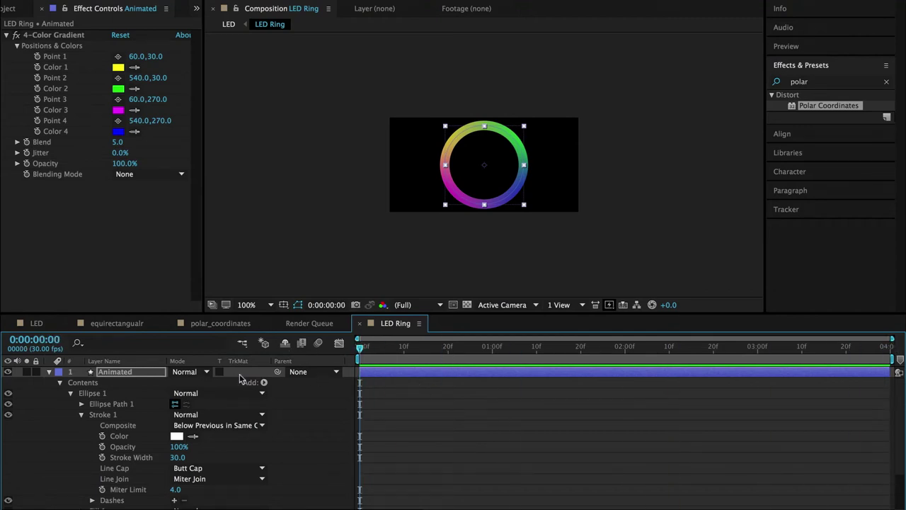
Add Trim Paths to the ellipse and drag its End value to shorten the ring into an arc
click(81, 404)
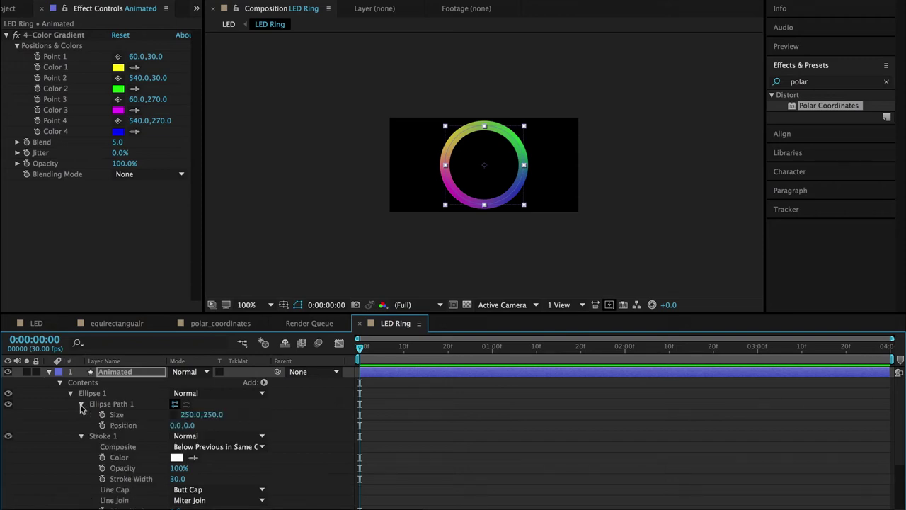
click(264, 383)
click(309, 461)
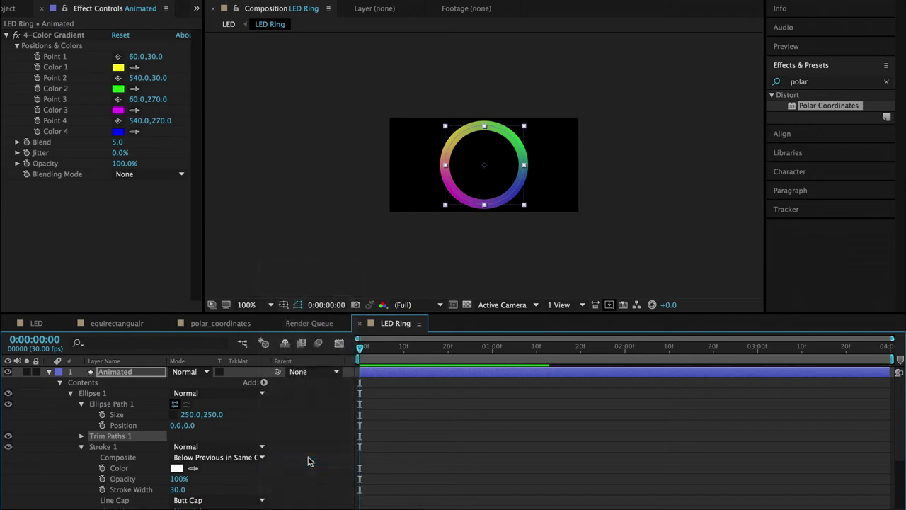
click(81, 436)
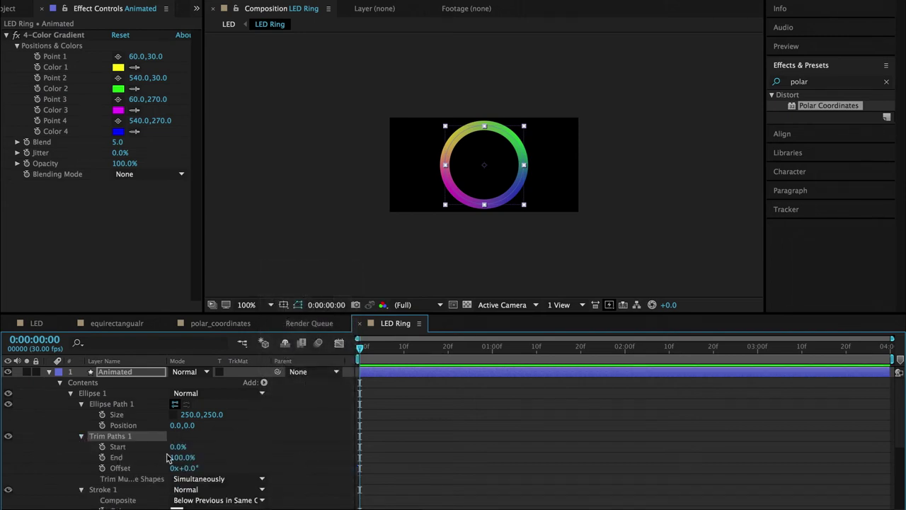
drag(171, 457, 340, 459)
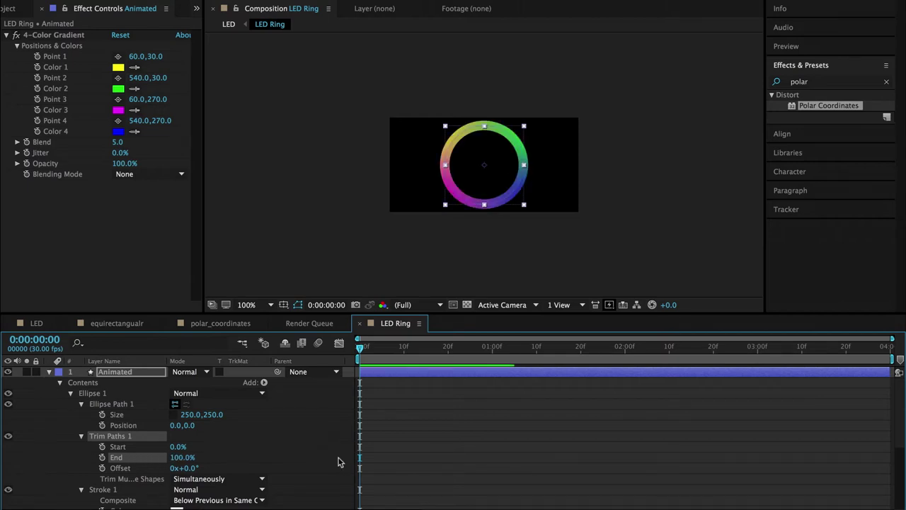
Keyframe Trim Paths End from 0% at the start to 100% at 2 seconds
click(177, 458)
text(0)
key(Return)
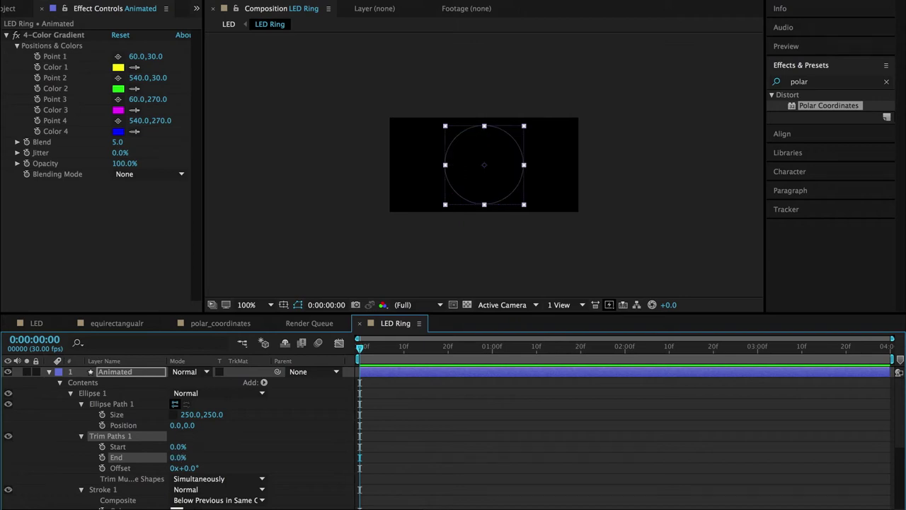
click(102, 458)
click(572, 349)
drag(614, 349, 625, 348)
click(177, 458)
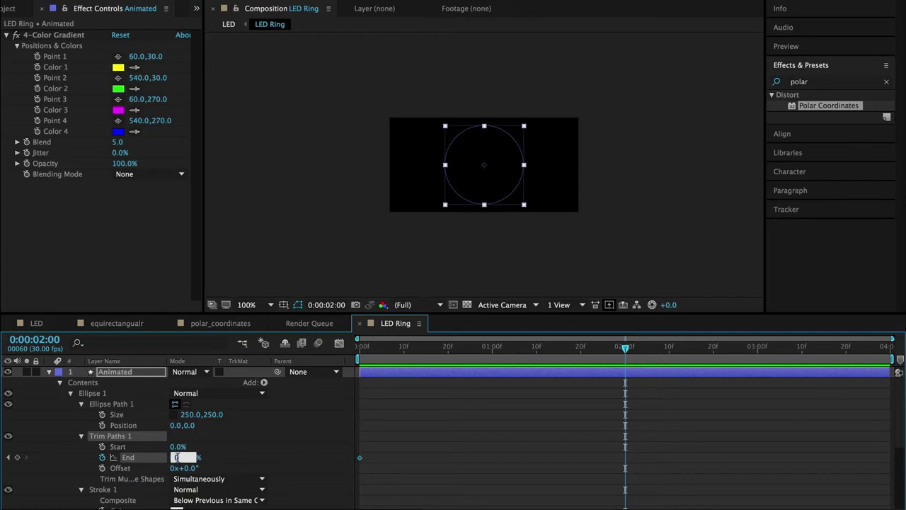
text(100)
key(Return)
Keyframe Start, and at the composition end set End to 0% and Start to 100%
click(102, 447)
key(End)
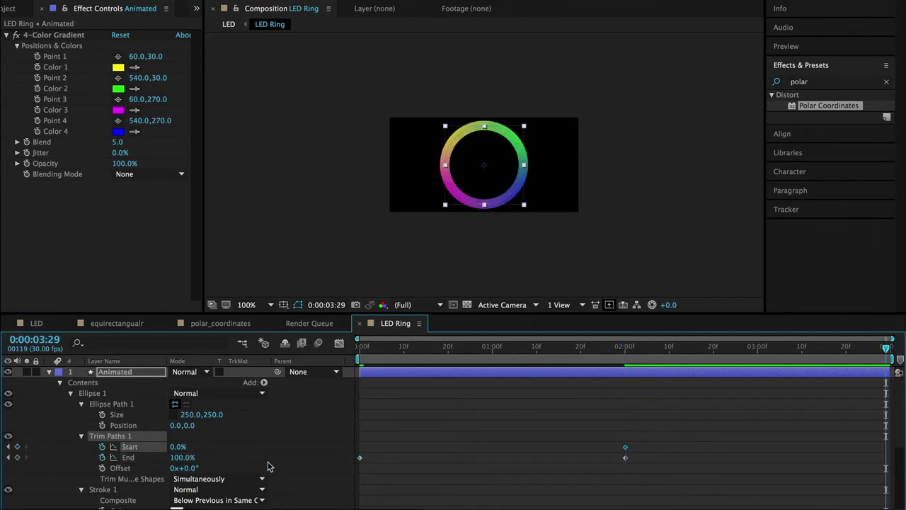
click(170, 457)
text(0)
key(Return)
click(177, 447)
text(100)
key(Return)
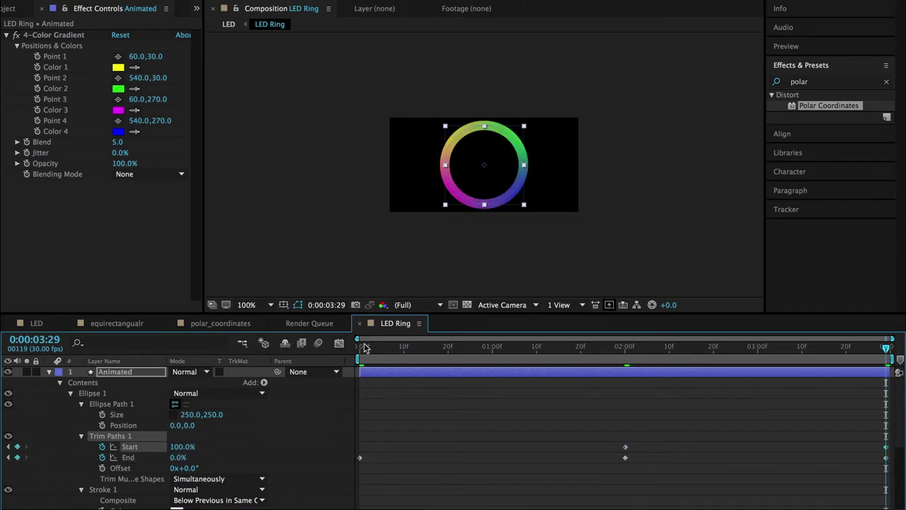
Delete the final End keyframe at the end of the timeline
drag(364, 347, 893, 370)
click(855, 414)
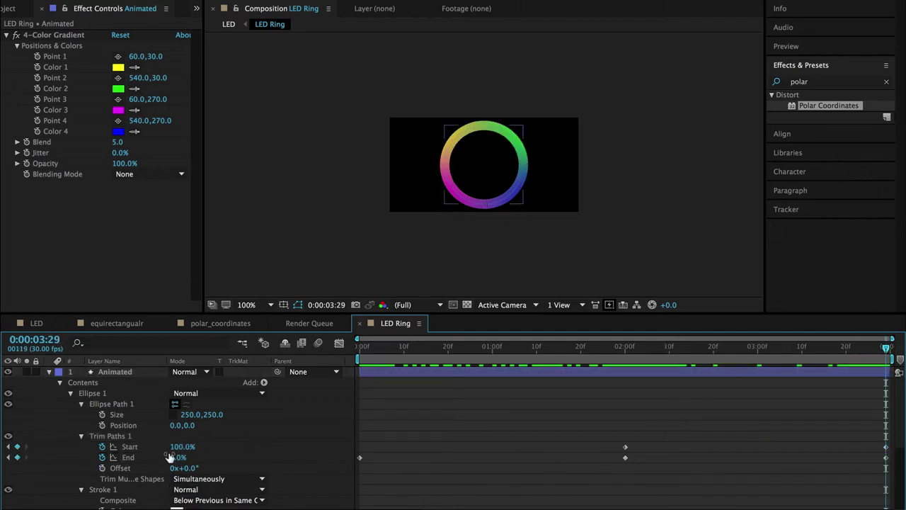
click(886, 458)
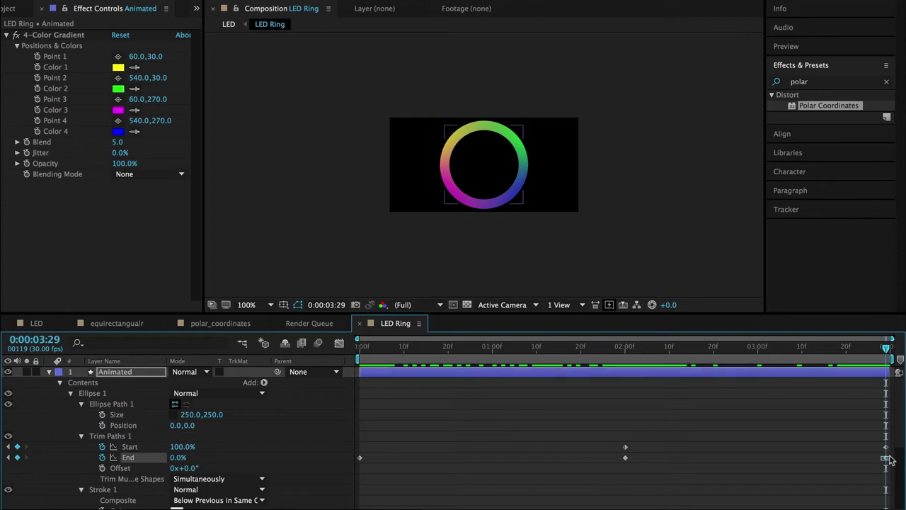
key(Delete)
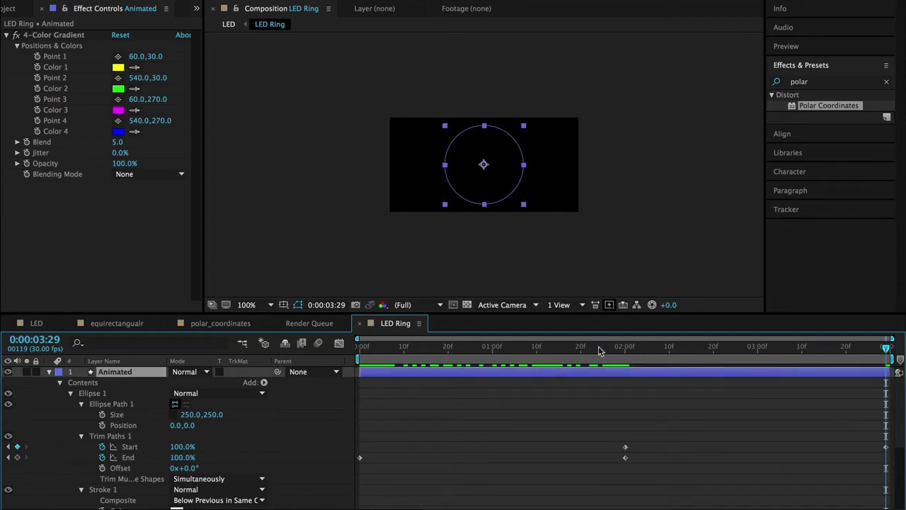
Preview the LED Ring composition from the beginning to watch the arc draw on
key(Home)
key(space)
key(space)
mouse_move(361, 388)
mouse_down()
mouse_move(641, 383)
mouse_move(626, 384)
mouse_up()
key(space)
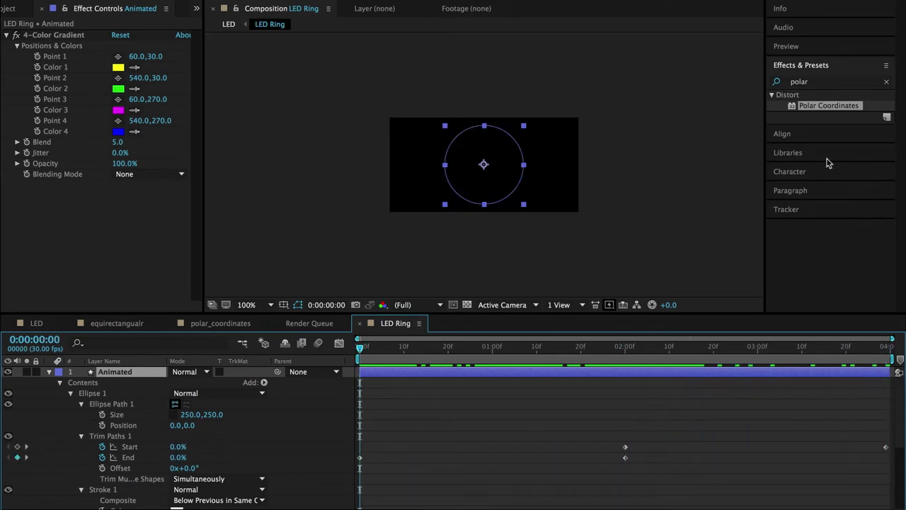
click(801, 47)
click(807, 63)
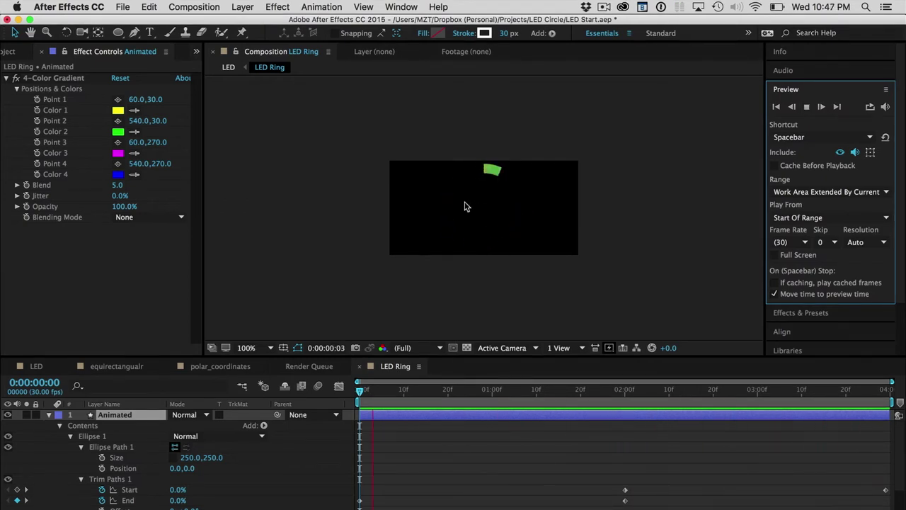
Set the Composition view to 200%, then replay and scrub to watch the arc grow
click(270, 349)
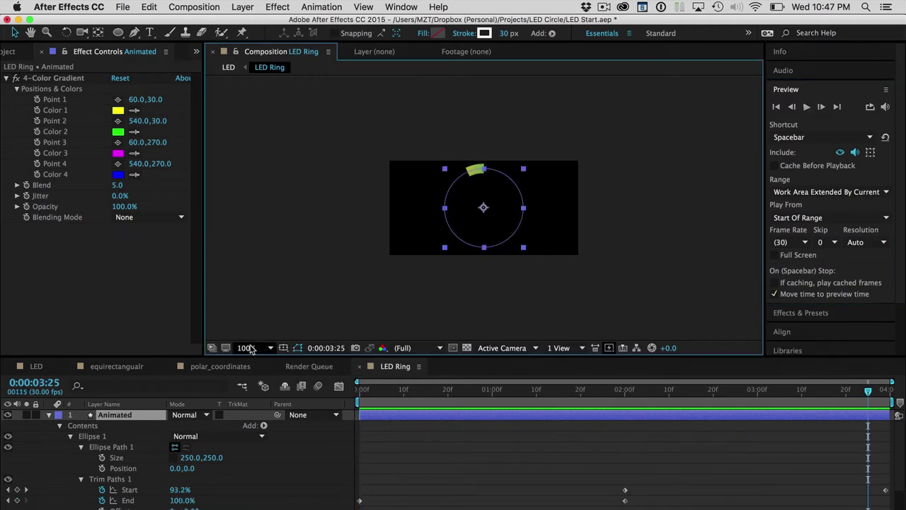
click(271, 349)
click(273, 487)
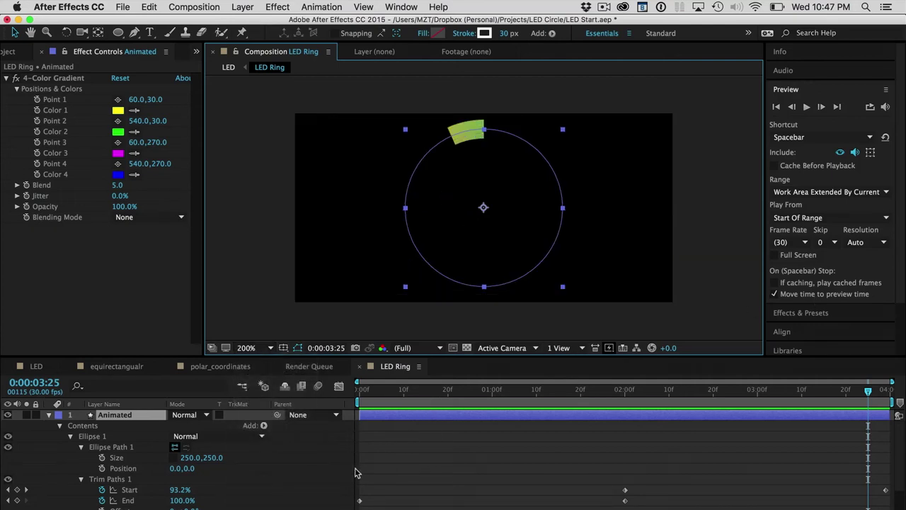
key(space)
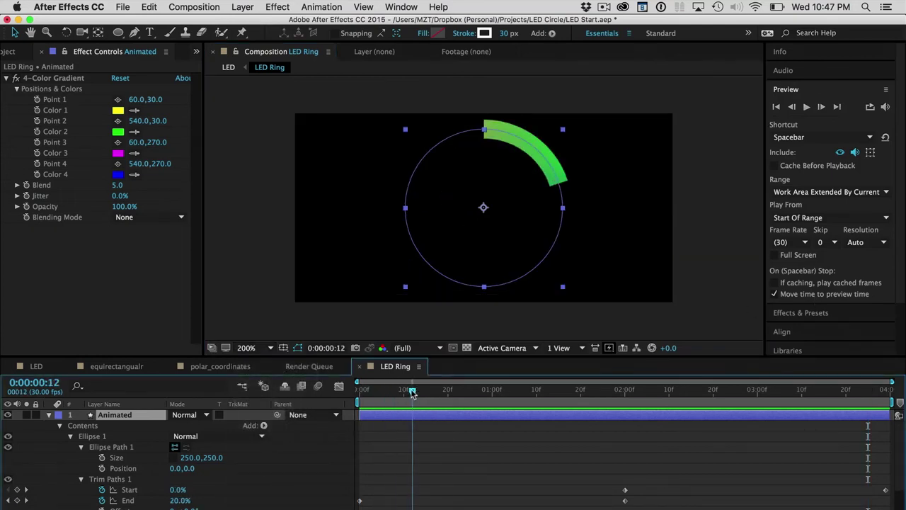
drag(442, 391, 492, 392)
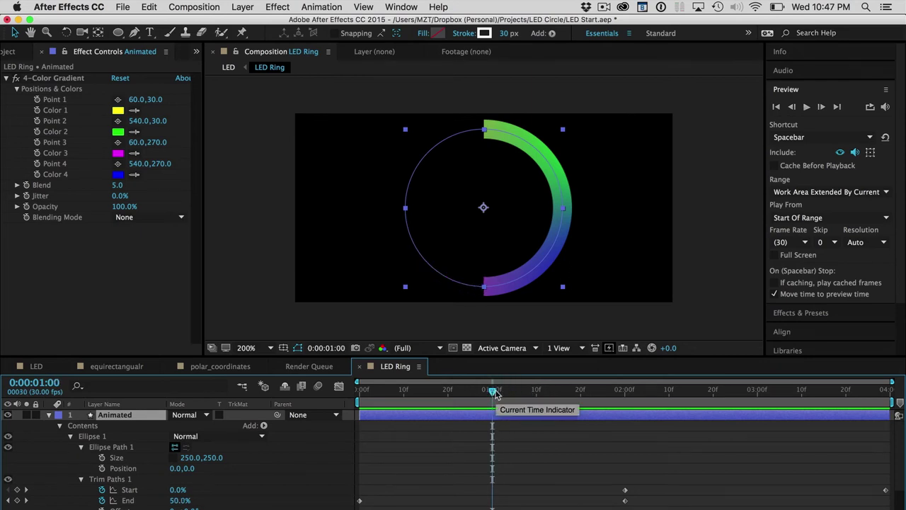
click(29, 366)
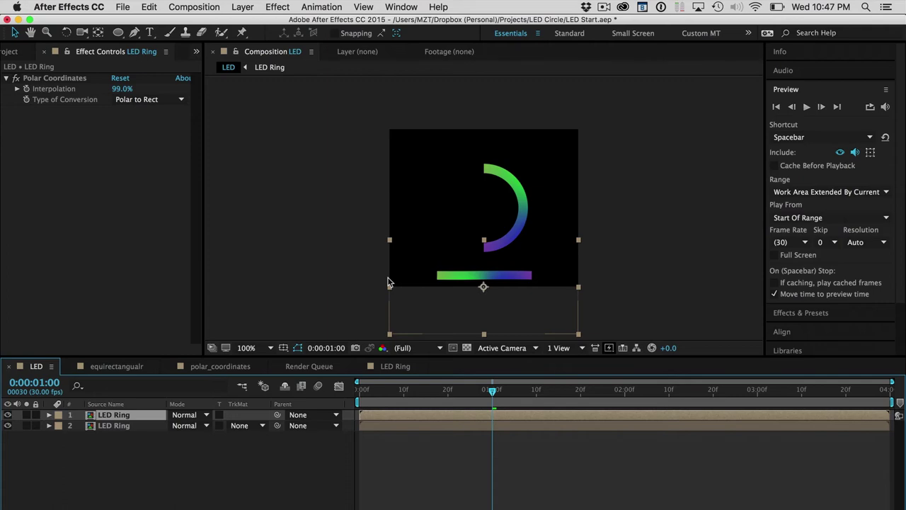
Inspect the 1 - 48 16 RGB slice in Resolume's Advanced Output, then return to After Effects
key(super+Tab)
key(super+Tab)
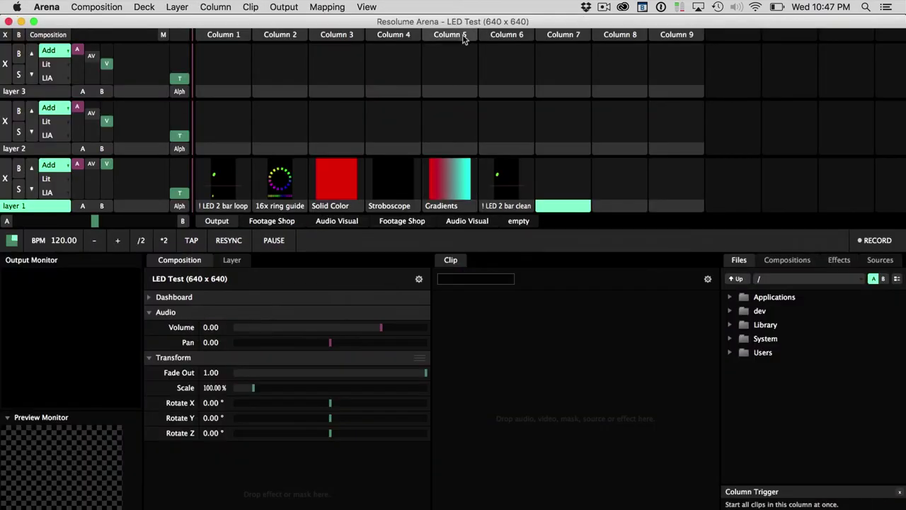
click(284, 7)
click(293, 123)
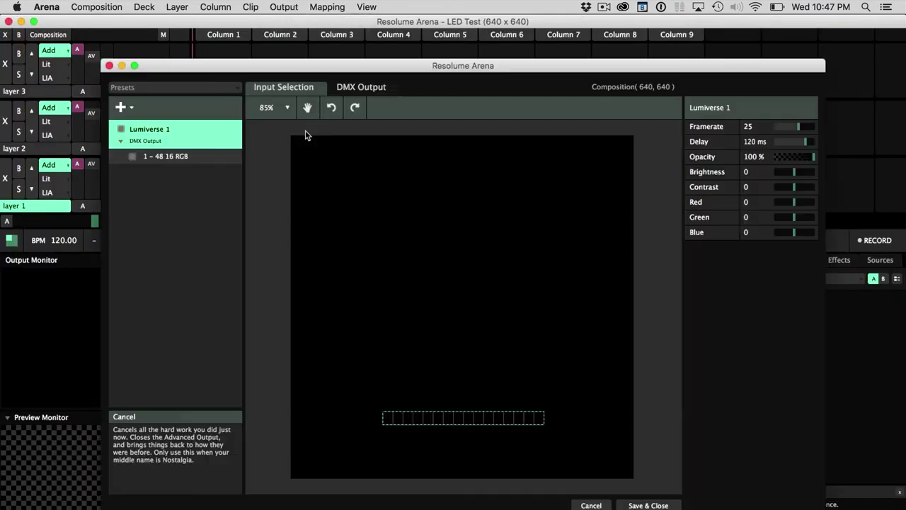
click(393, 422)
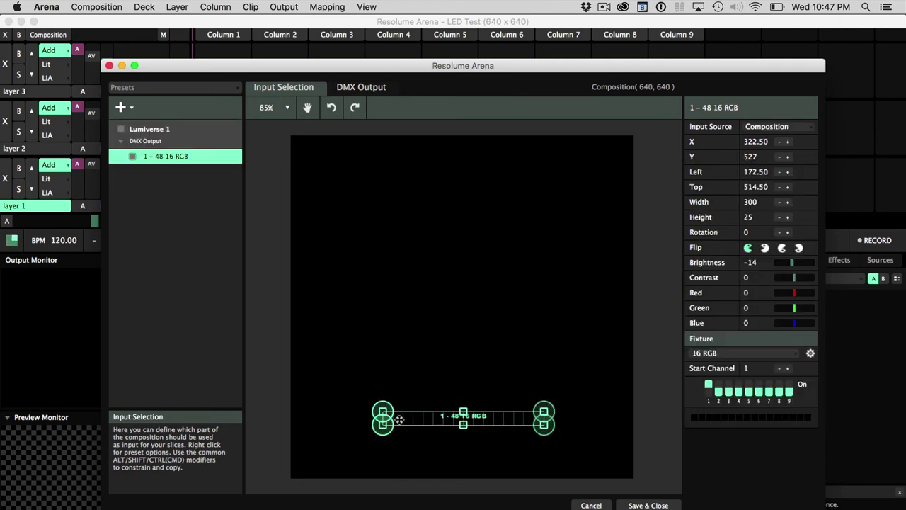
click(376, 422)
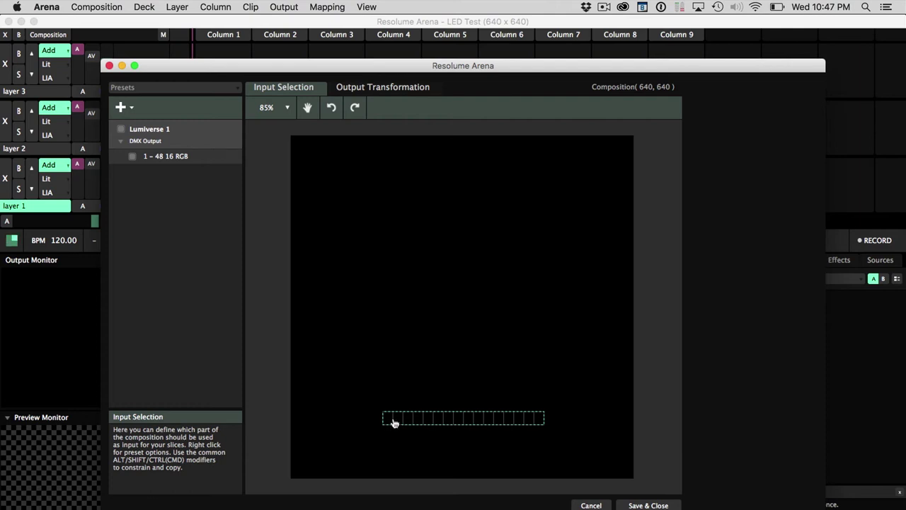
key(super+Tab)
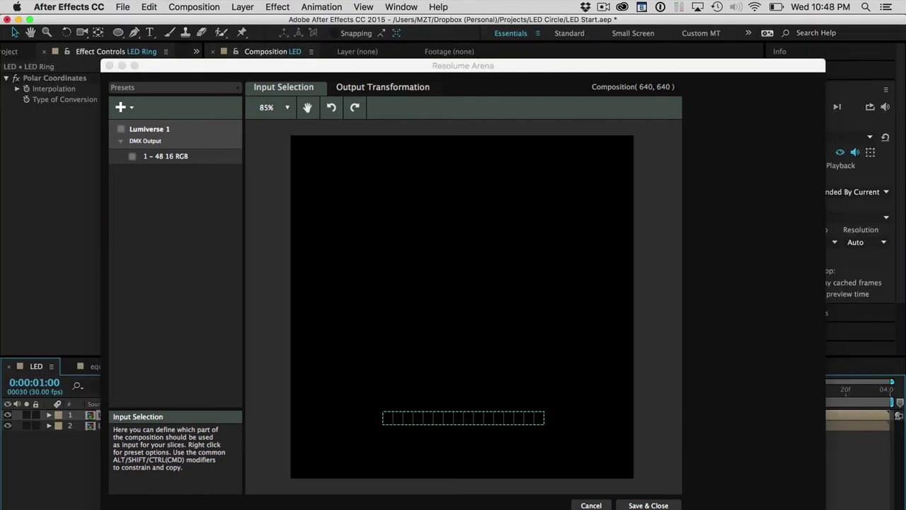
click(106, 66)
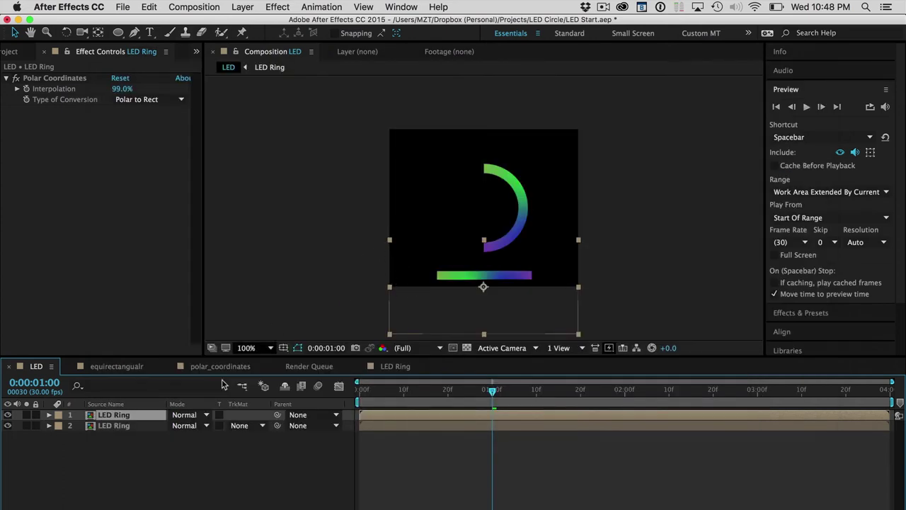
Add a horizontal guide through the ring centre and rotate the Animated layer to -90°
click(394, 366)
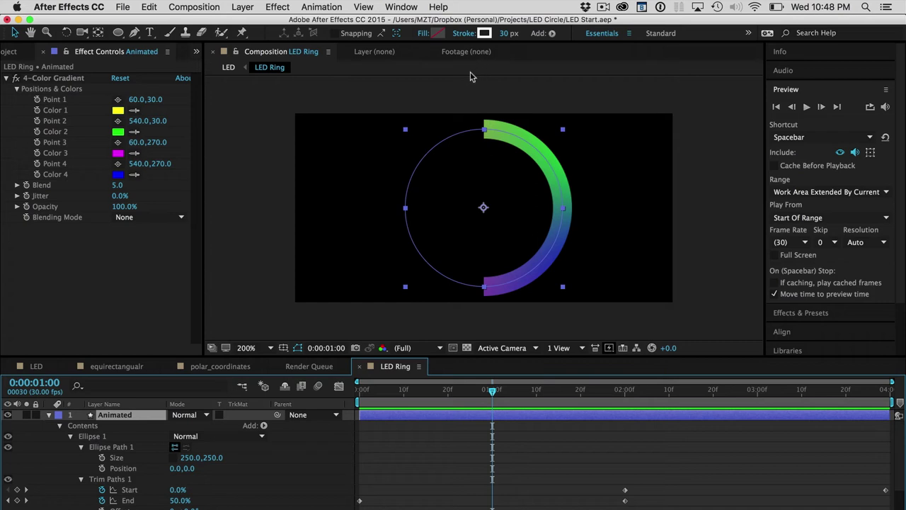
key(super+r)
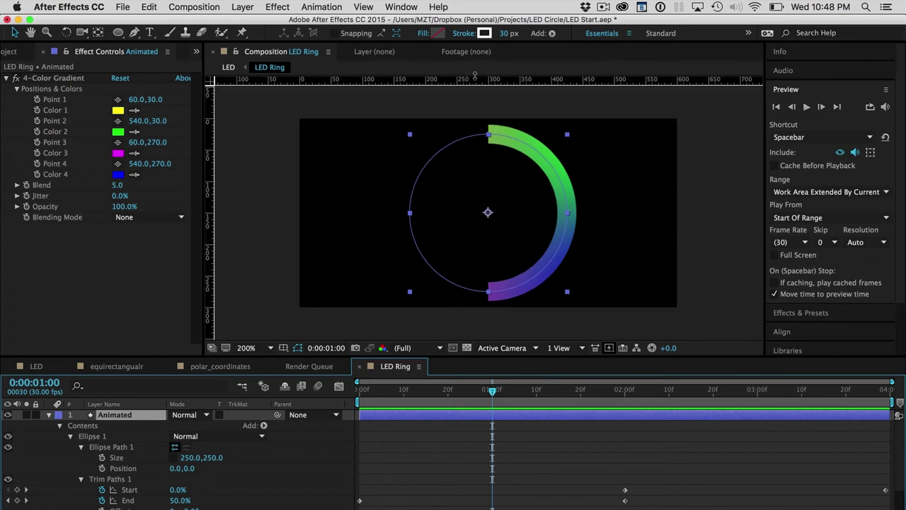
drag(475, 75, 484, 212)
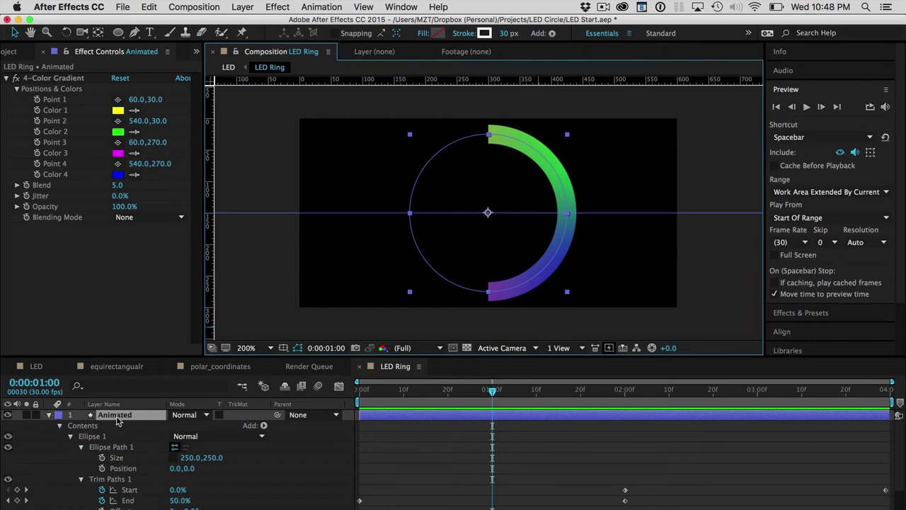
key(r)
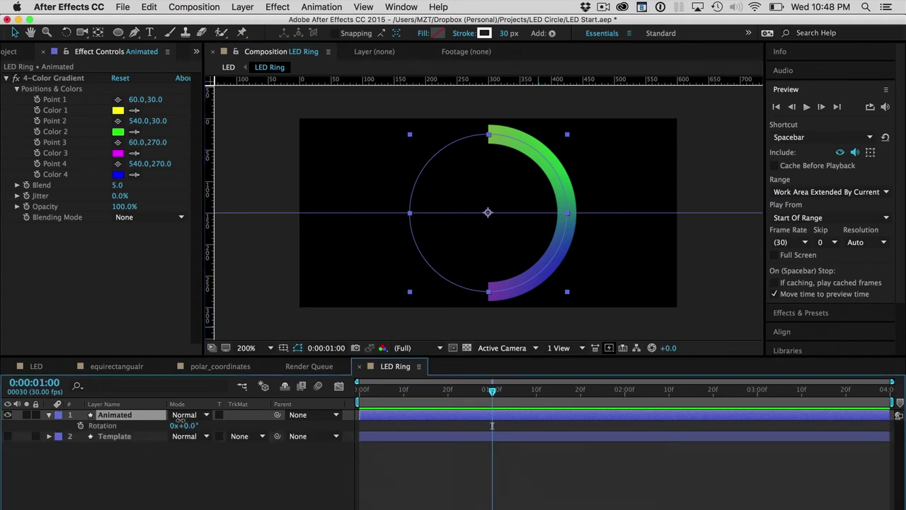
drag(182, 423, 135, 427)
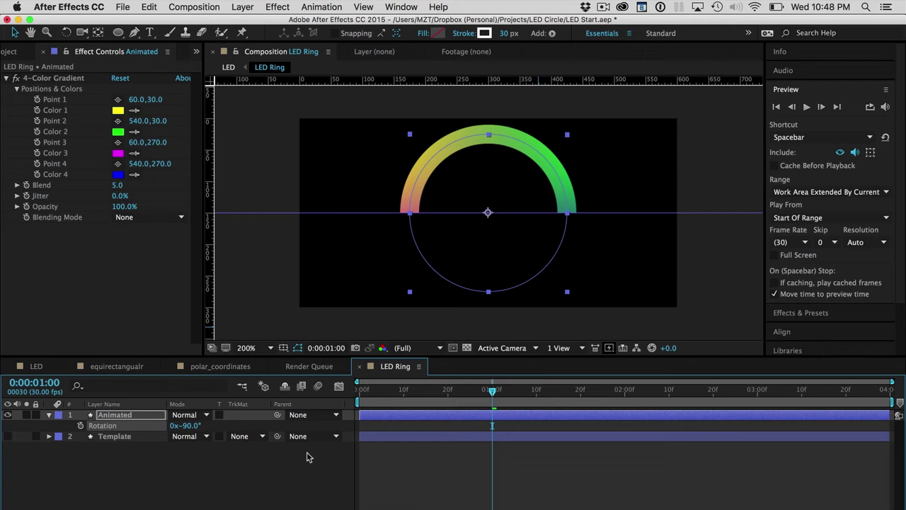
click(37, 366)
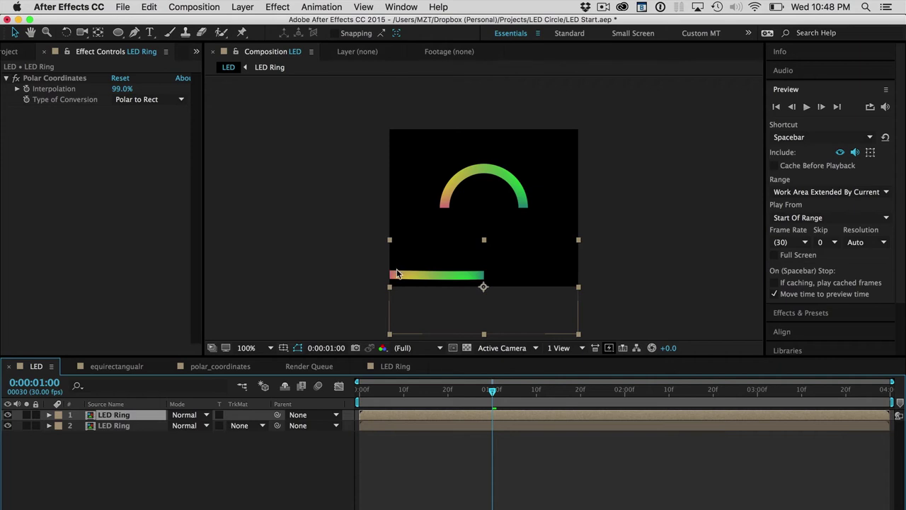
Keyframe Rotation at -90° on the first frame and 1 extra revolution on the last, then preview
click(390, 369)
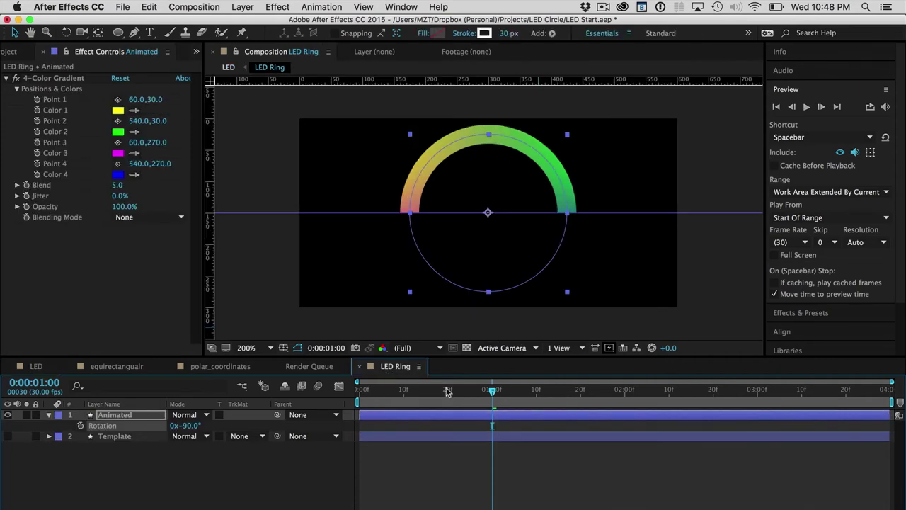
mouse_move(394, 391)
mouse_down()
mouse_move(360, 390)
mouse_move(624, 388)
mouse_move(360, 391)
mouse_up()
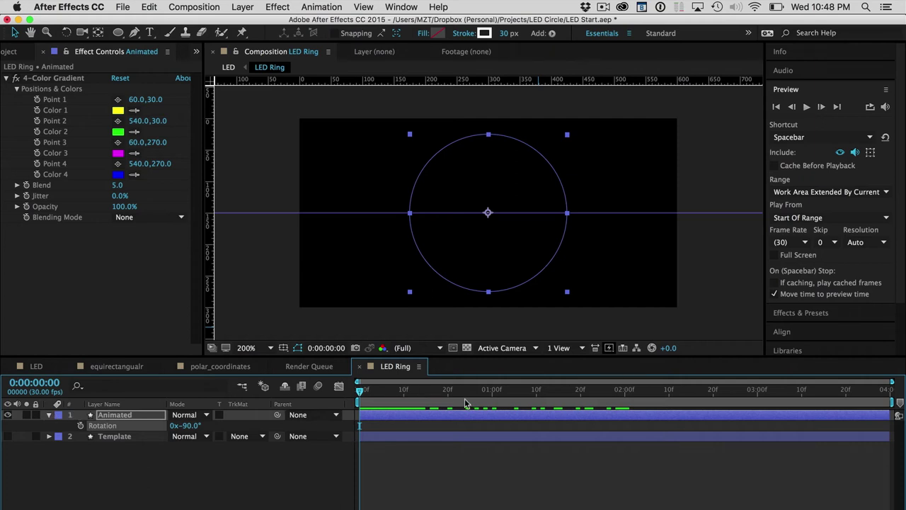
click(82, 426)
drag(359, 395, 886, 390)
click(170, 425)
text(1)
key(Return)
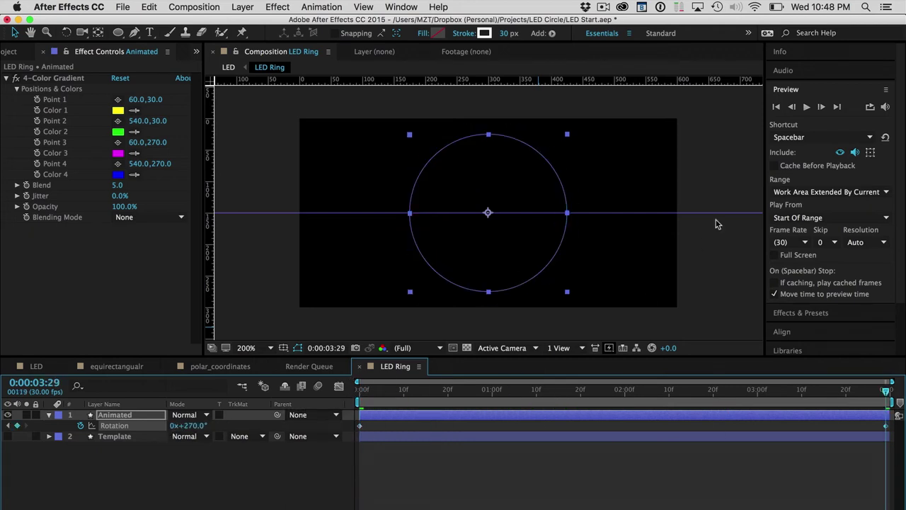
click(807, 107)
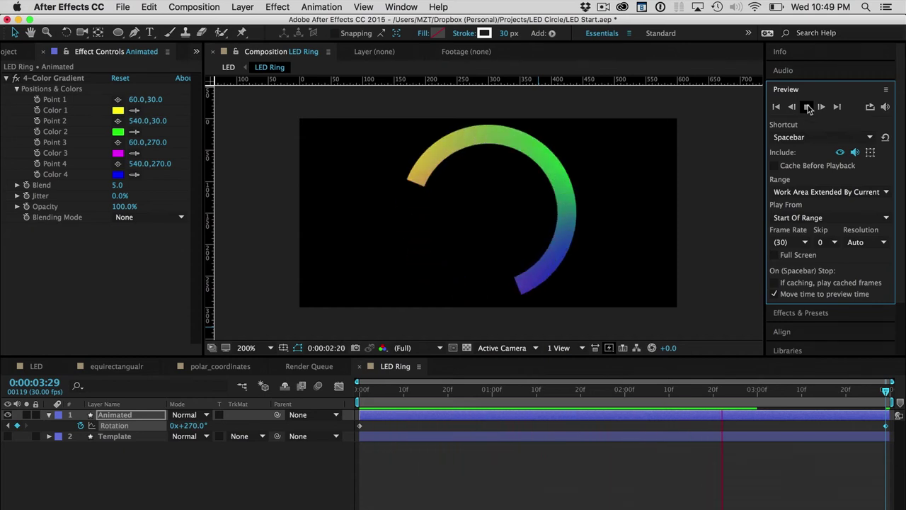
click(807, 108)
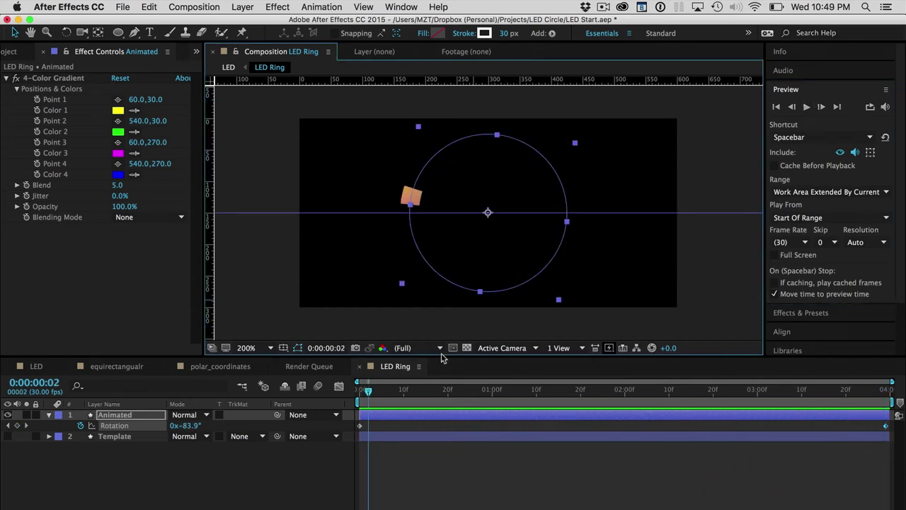
Reveal all animated properties with U and select the later Start, End and Rotation keyframes
drag(431, 390, 515, 388)
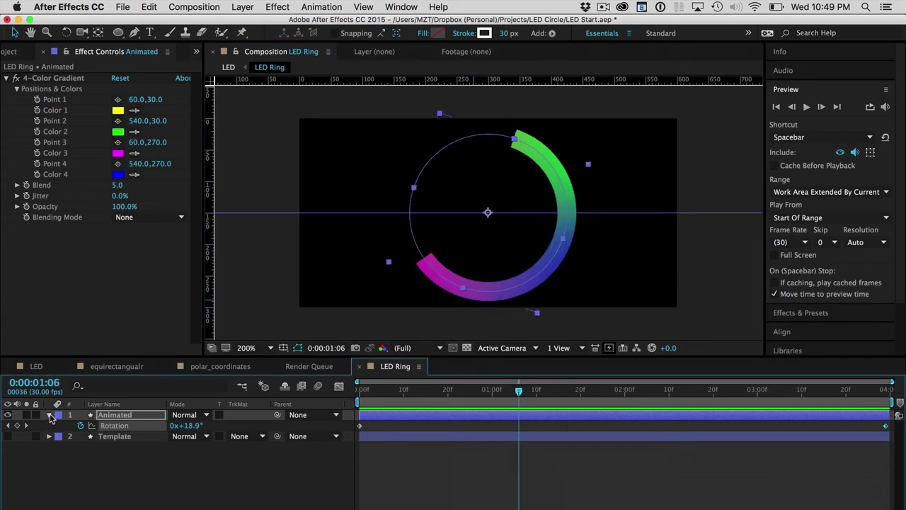
key(super+a)
key(u)
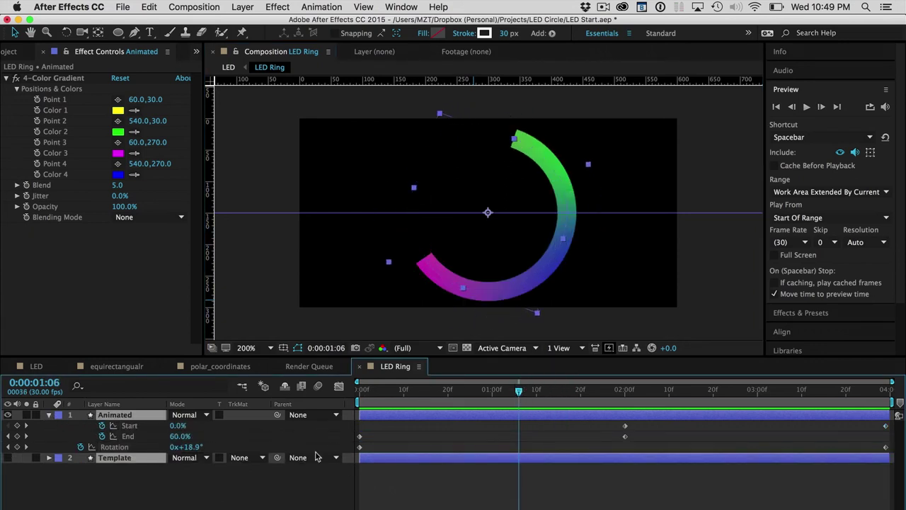
drag(362, 426, 888, 499)
click(360, 436)
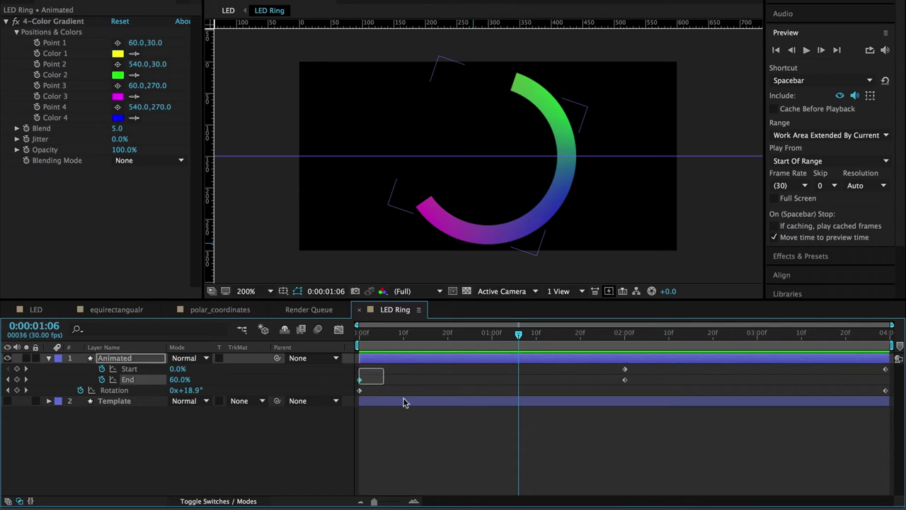
Apply Easy Ease to all Start, End and Rotation keyframes and preview the result
drag(358, 366, 892, 397)
right_click(360, 384)
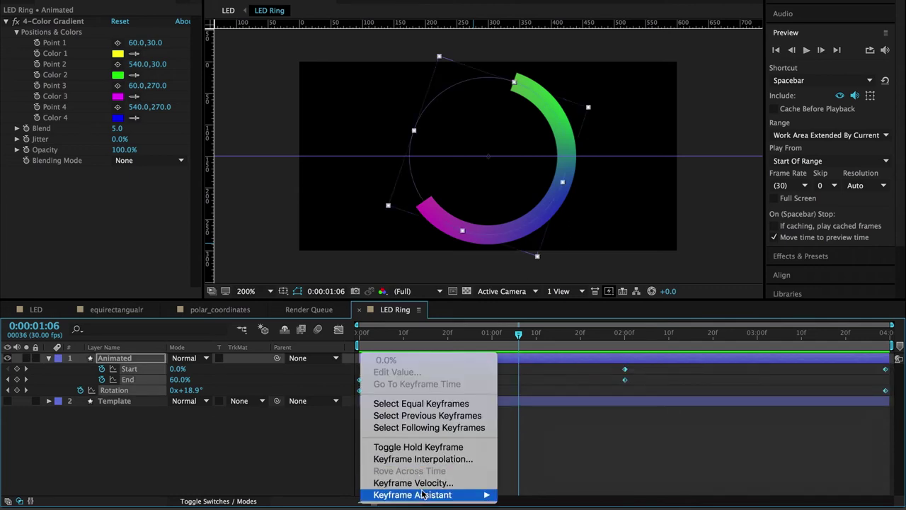
mouse_move(423, 495)
click(588, 423)
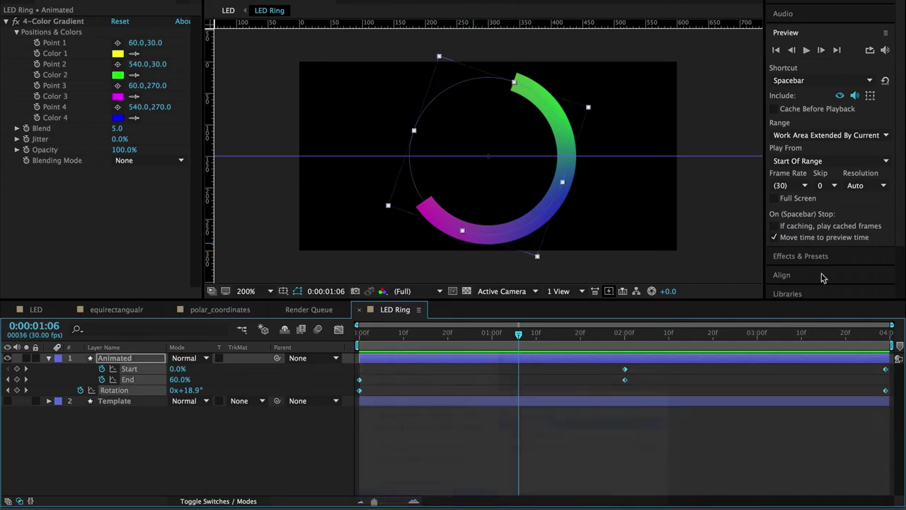
click(806, 50)
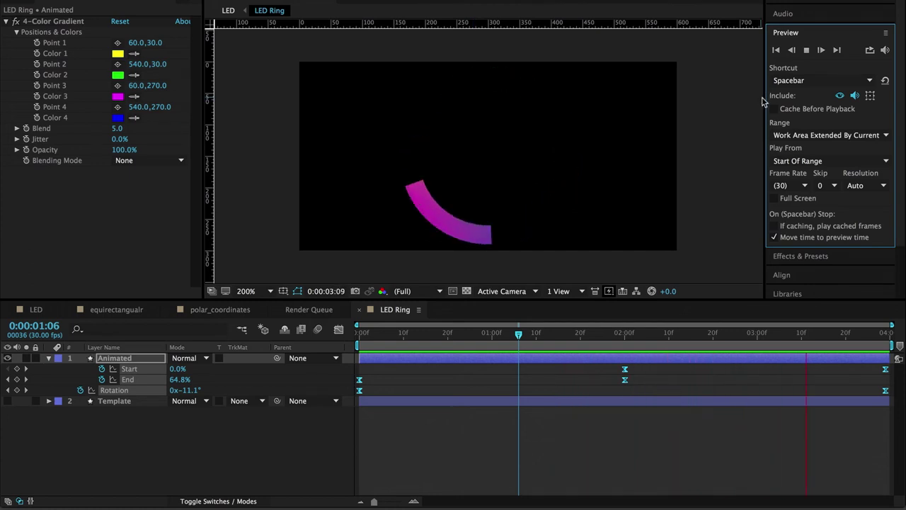
click(466, 280)
Preview the LED composition, then add it to the Adobe Media Encoder queue
click(29, 312)
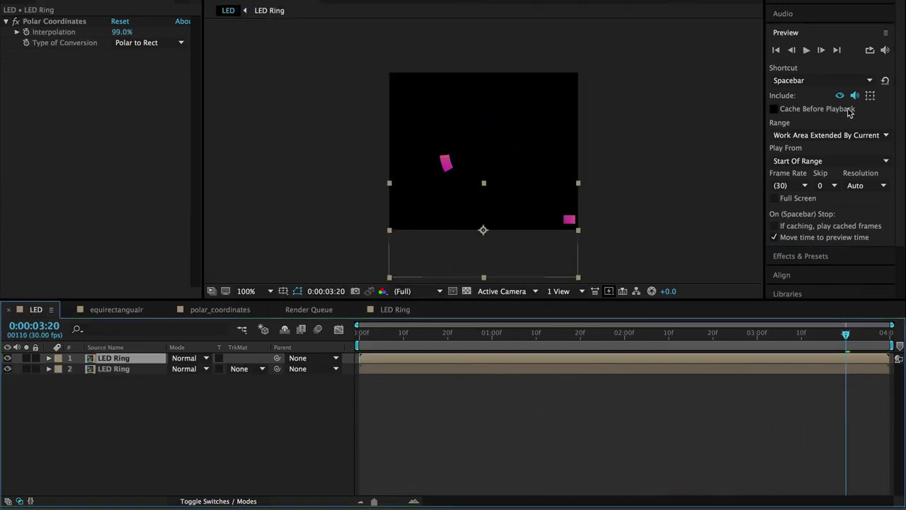
click(806, 50)
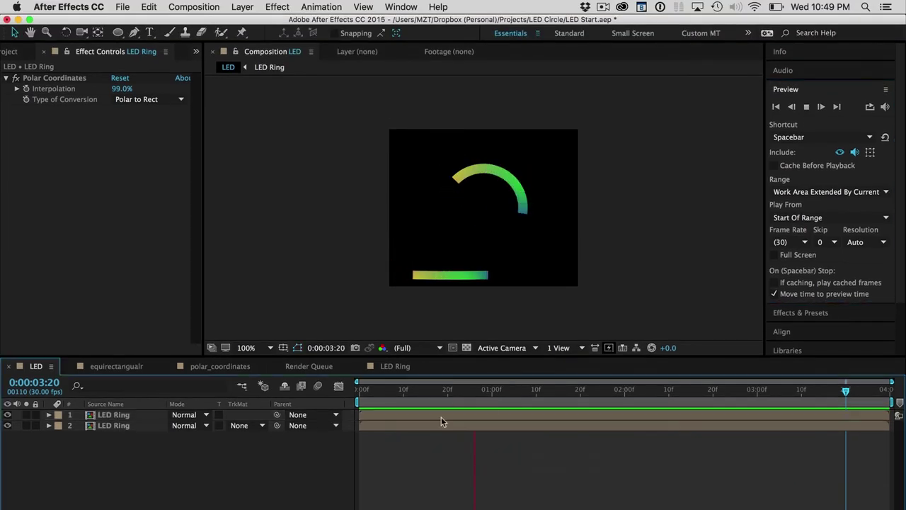
mouse_move(407, 365)
mouse_down()
mouse_move(326, 372)
mouse_move(381, 388)
mouse_move(563, 390)
mouse_move(624, 409)
mouse_move(886, 411)
mouse_move(735, 425)
mouse_move(864, 412)
mouse_move(392, 429)
mouse_move(608, 420)
mouse_up()
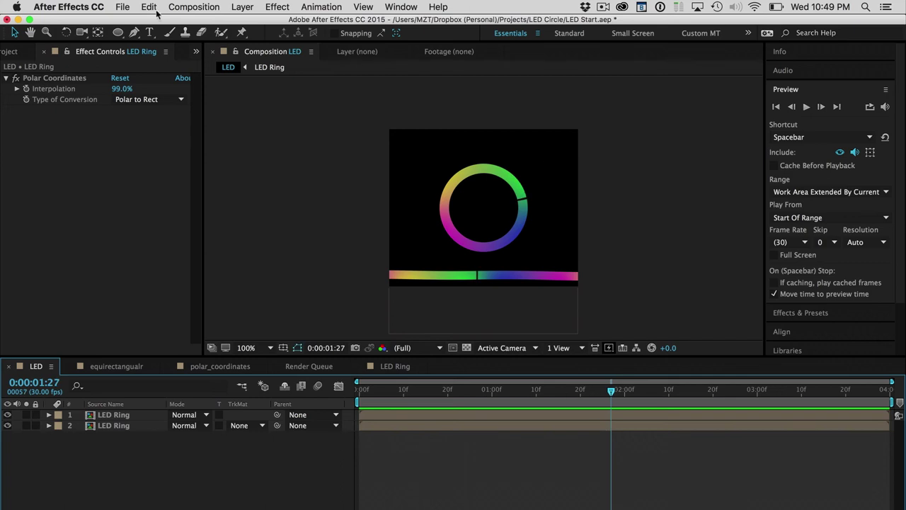
click(183, 6)
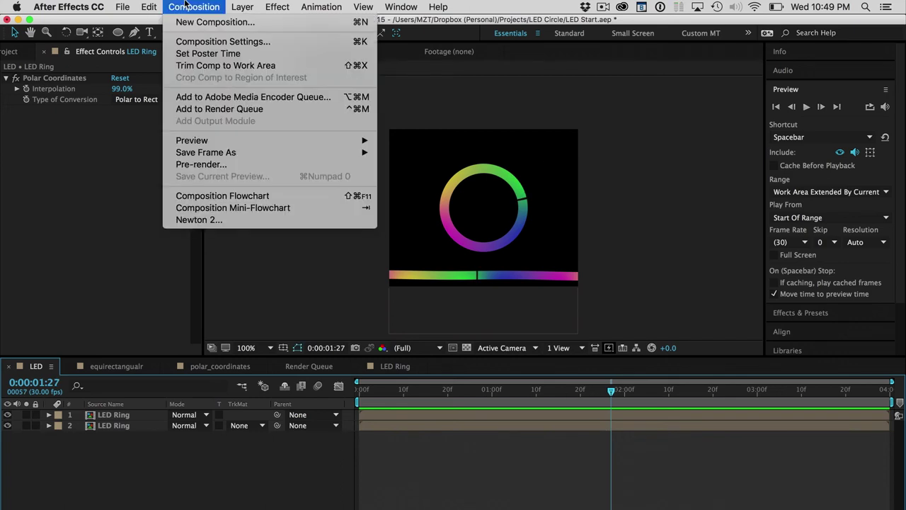
click(230, 100)
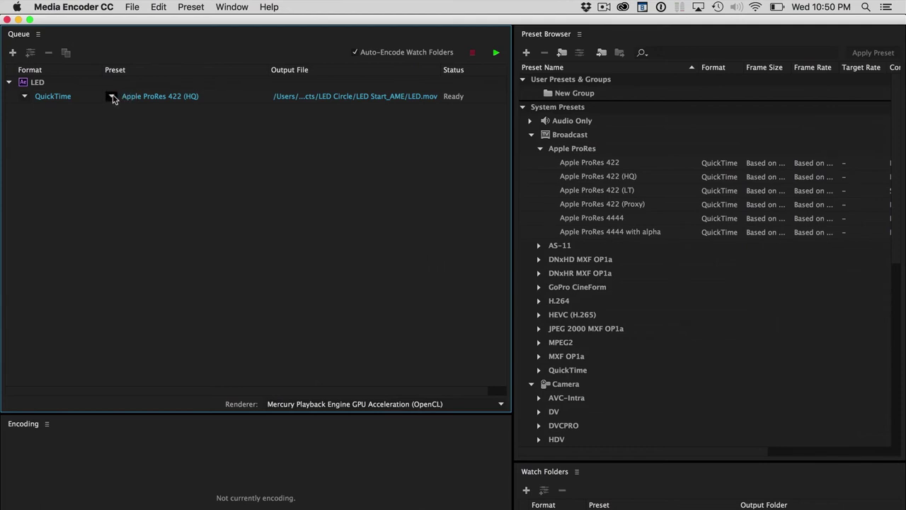
In the LED job's Export Settings, change the video codec to Photo - JPEG and confirm
click(112, 97)
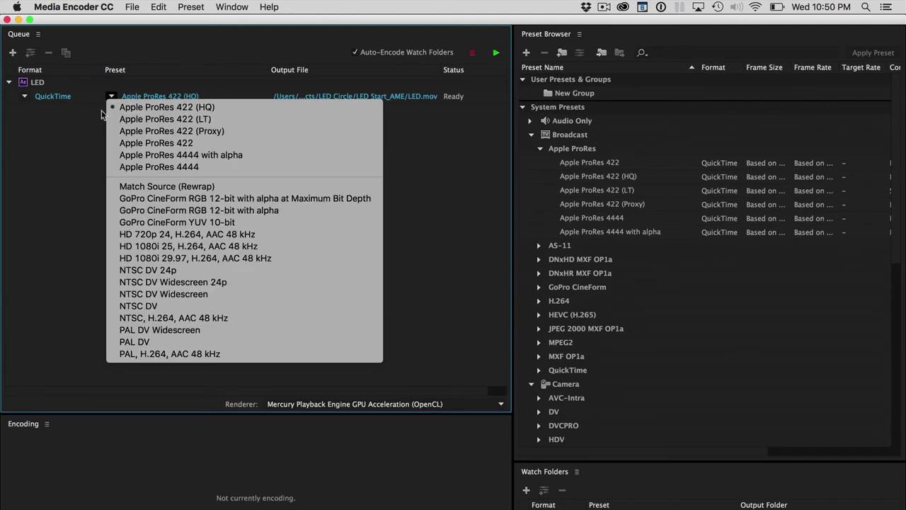
click(117, 107)
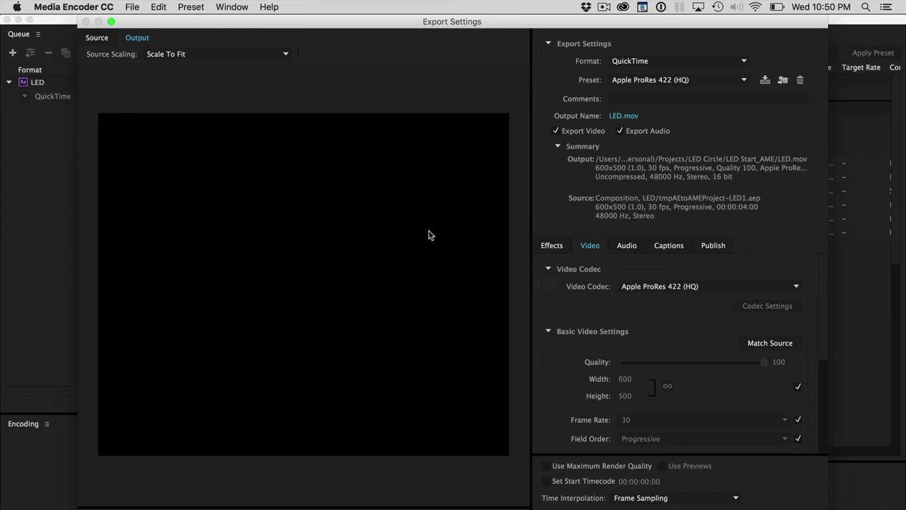
click(715, 286)
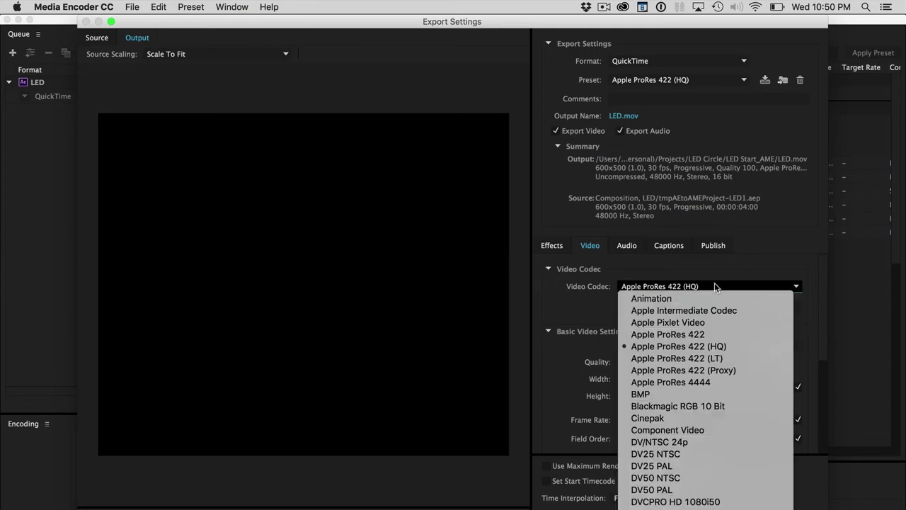
scroll(708, 322, down, 15)
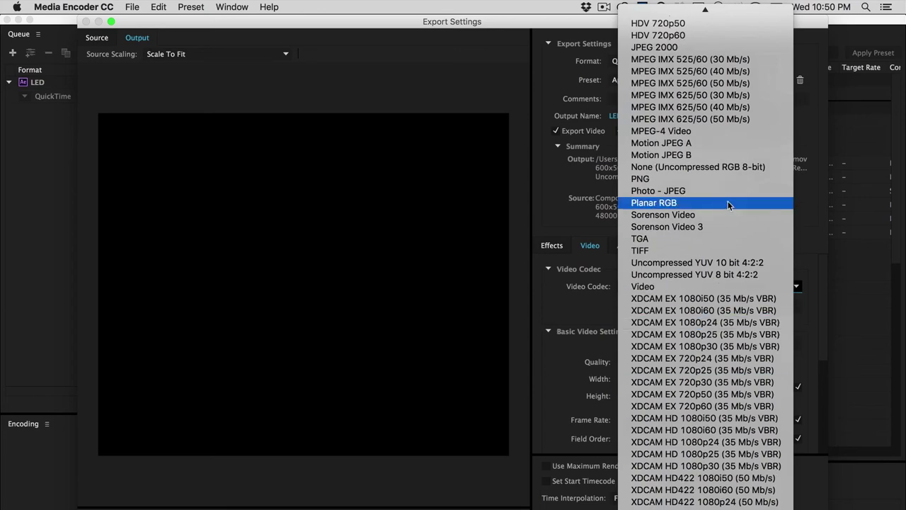
scroll(721, 190, down, 2)
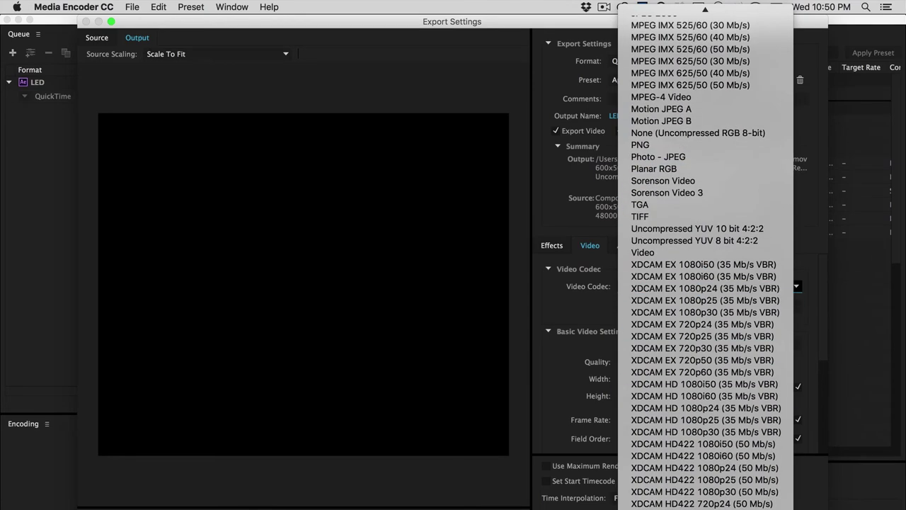
mouse_move(703, 5)
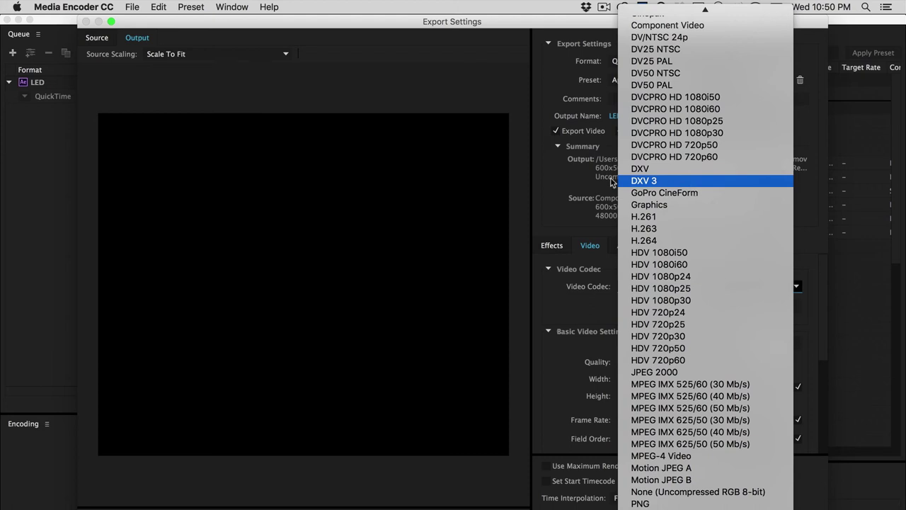
click(578, 181)
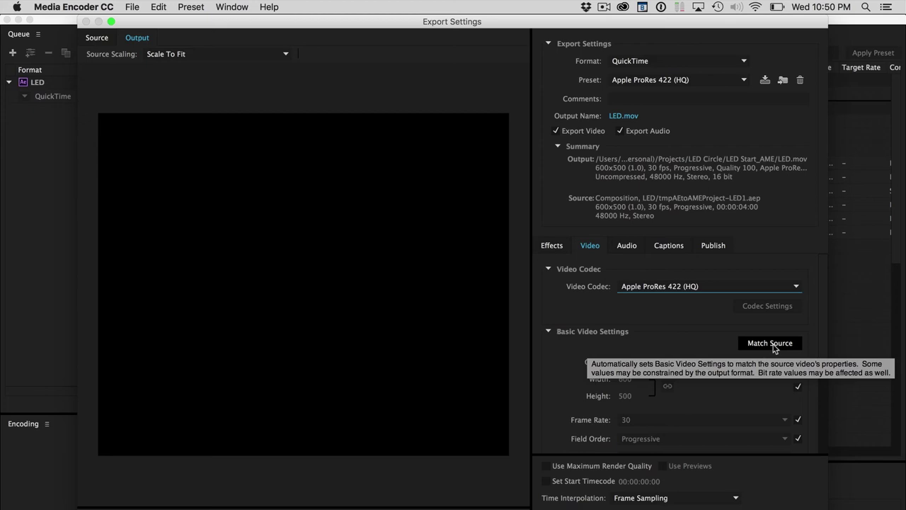
click(708, 286)
scroll(689, 423, down, 5)
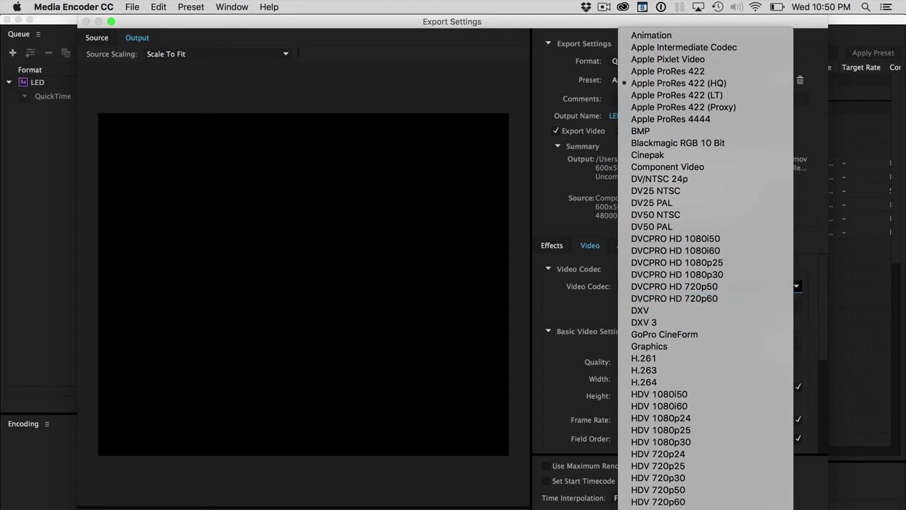
scroll(680, 347, down, 5)
scroll(692, 392, down, 5)
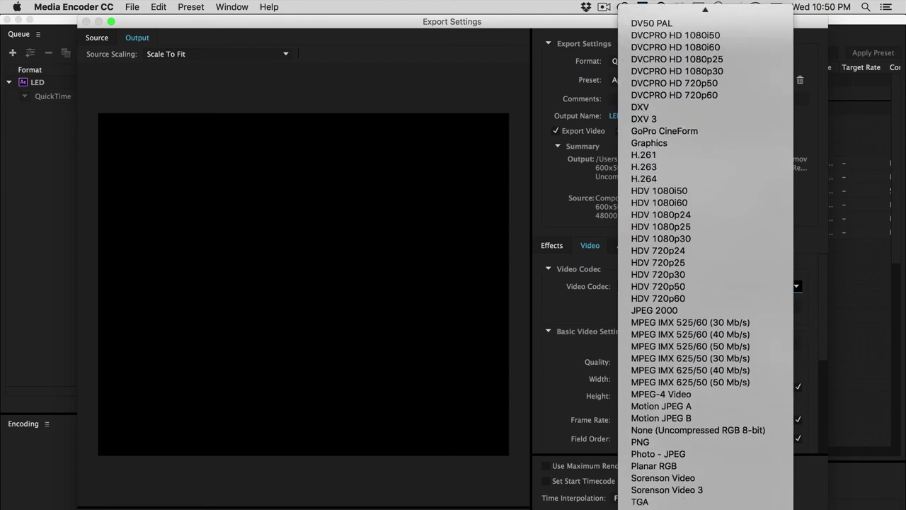
click(691, 394)
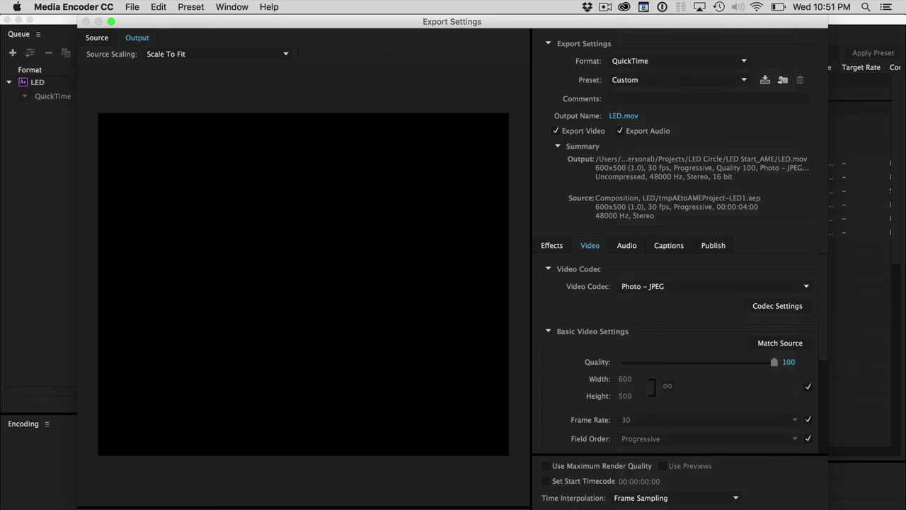
key(Return)
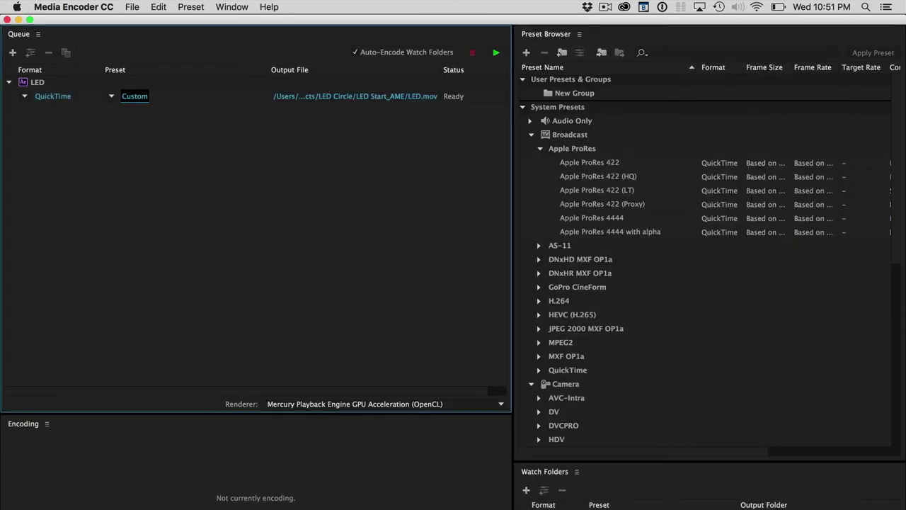
Render the LED queue item to LED.mov and check the 4.6 MB movie in Quick Look
click(499, 54)
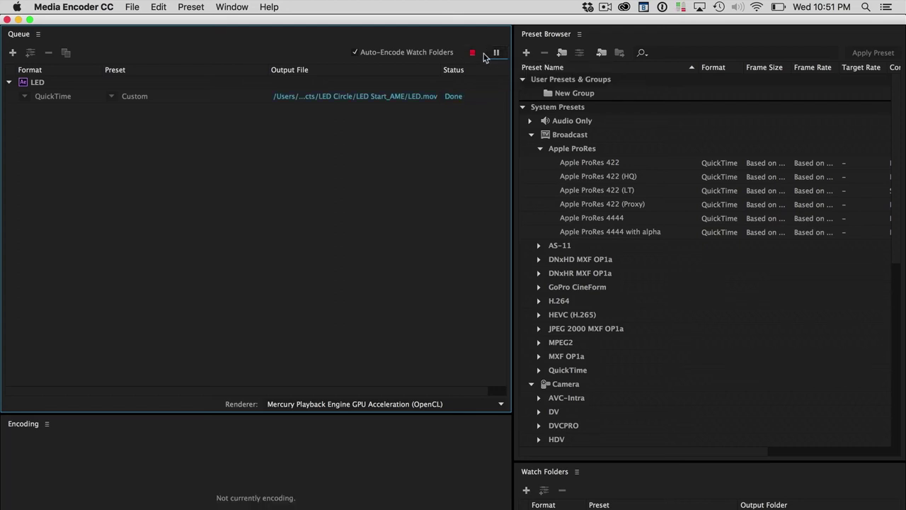
click(424, 96)
click(439, 121)
key(space)
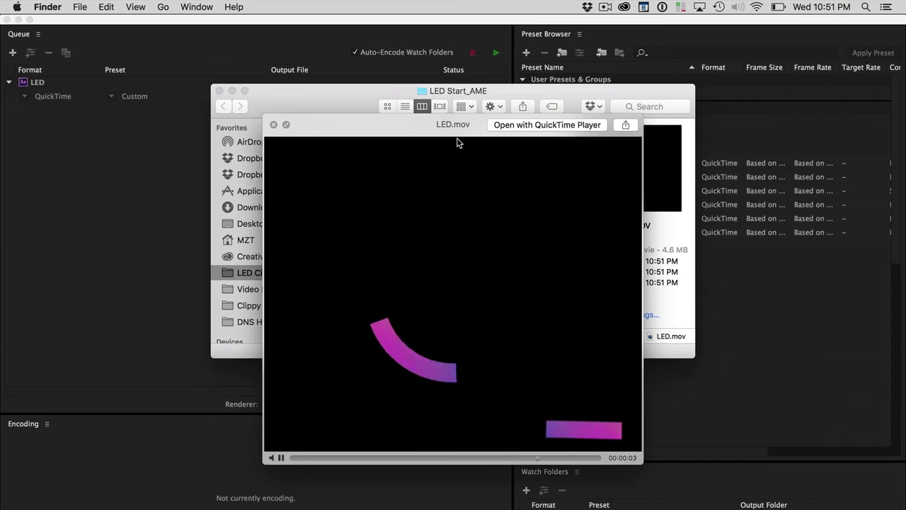
key(super+Tab)
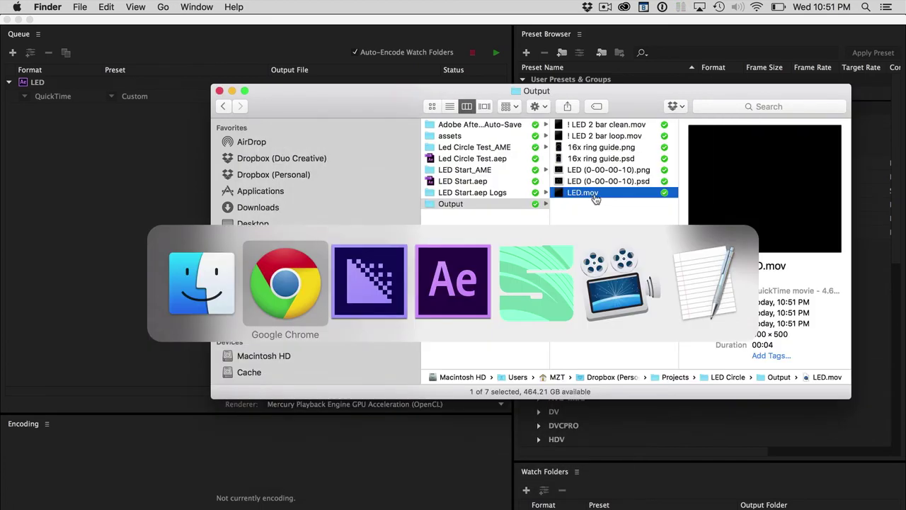
key(super+Tab)
key(super+Tab)
key(super+Tab)
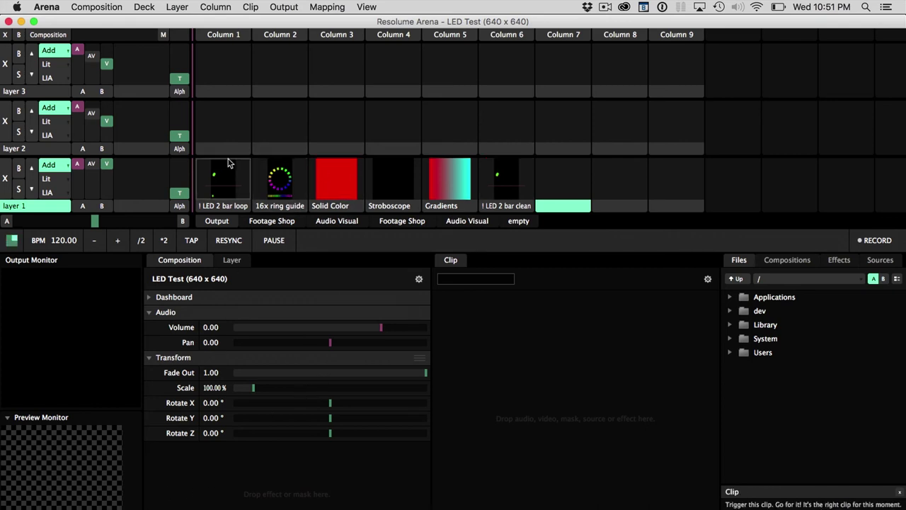
Bring the Finder Output folder forward and move it down to uncover layer 1's clip slots
click(94, 6)
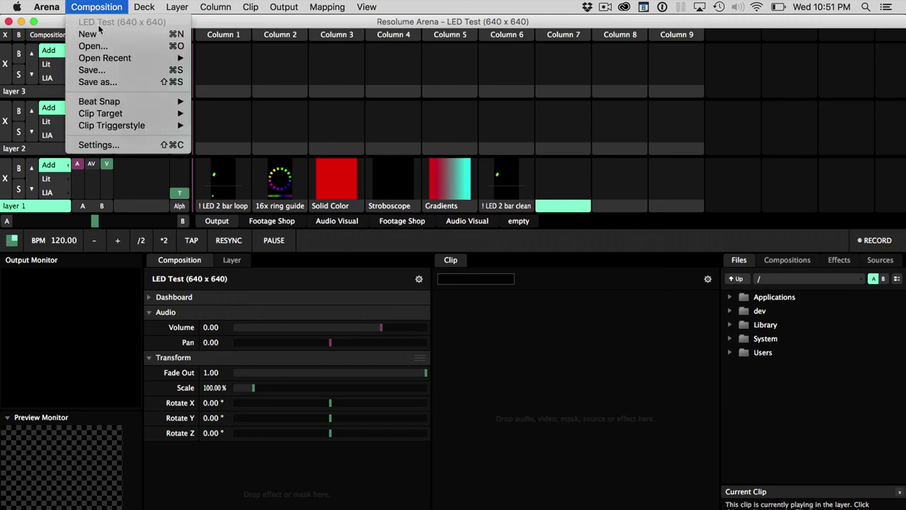
click(455, 82)
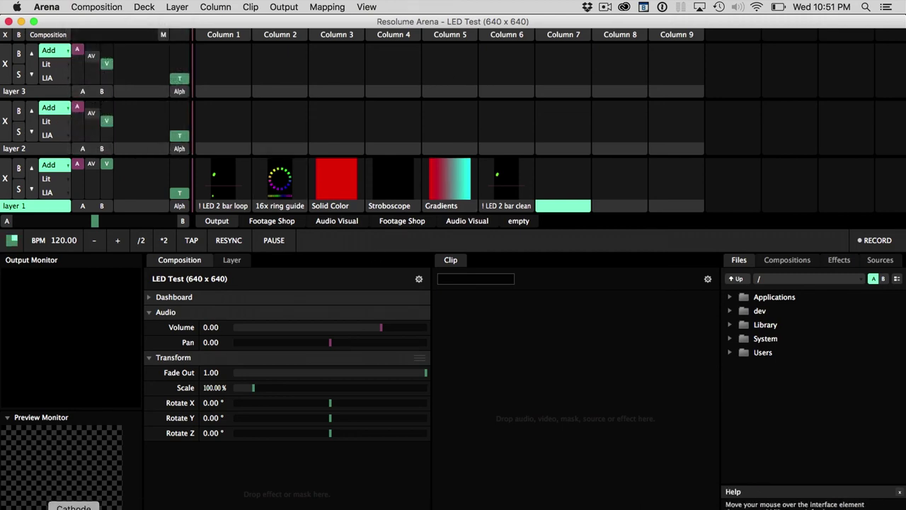
key(super+Tab)
drag(633, 104, 536, 412)
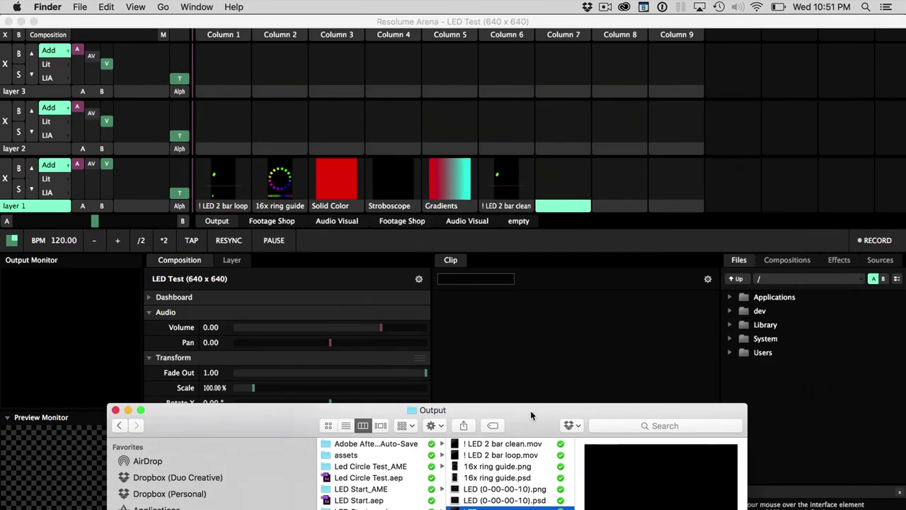
Load LED (0-00-00-10).png into Column 7 and LED.mov into Column 8, then play the LED clip
drag(514, 489, 571, 198)
drag(514, 504, 620, 176)
click(697, 188)
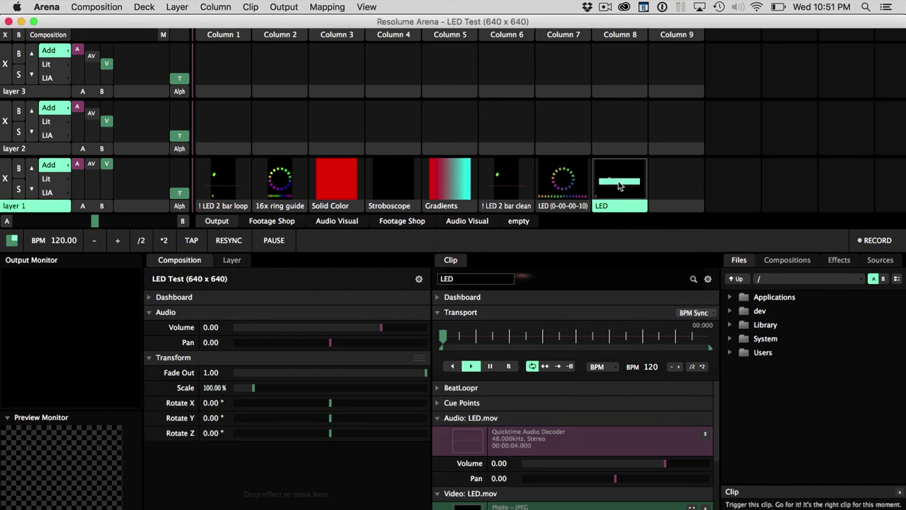
click(619, 186)
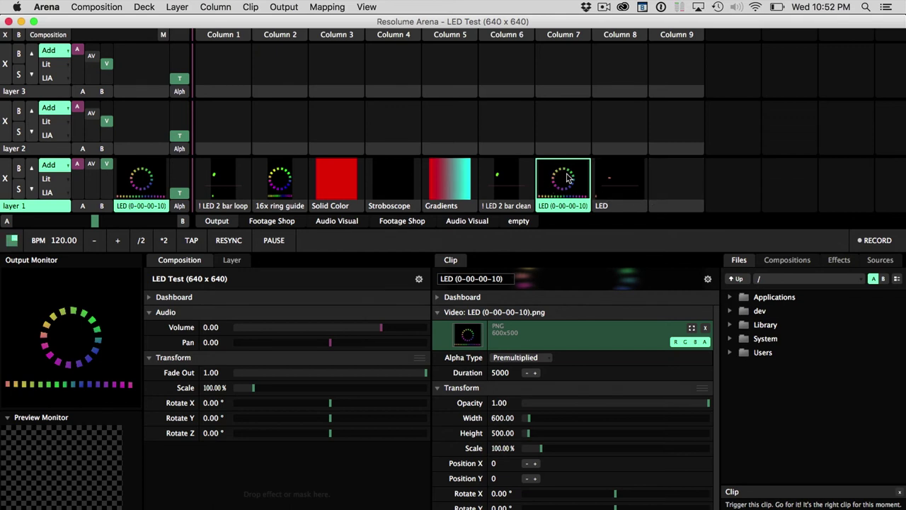
In Advanced Output, switch the 1 - 48 16 RGB slice to the New Fixture personality
click(284, 7)
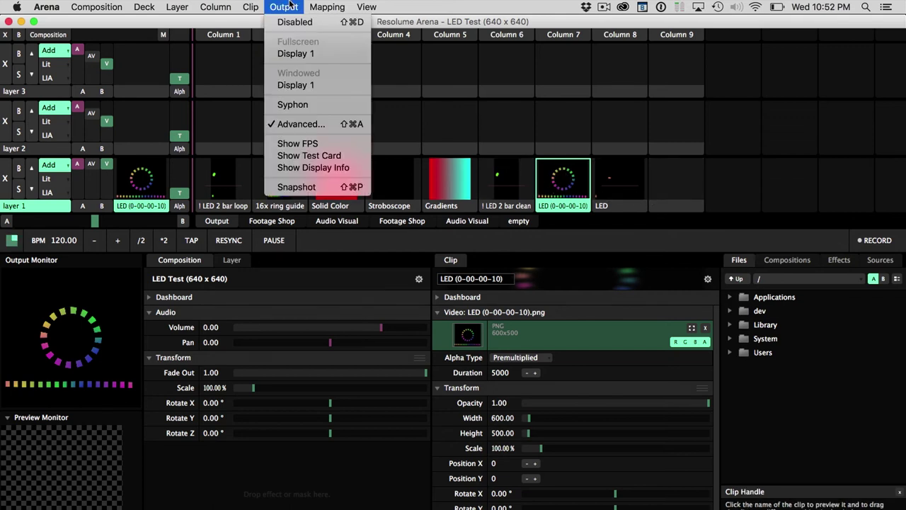
click(301, 124)
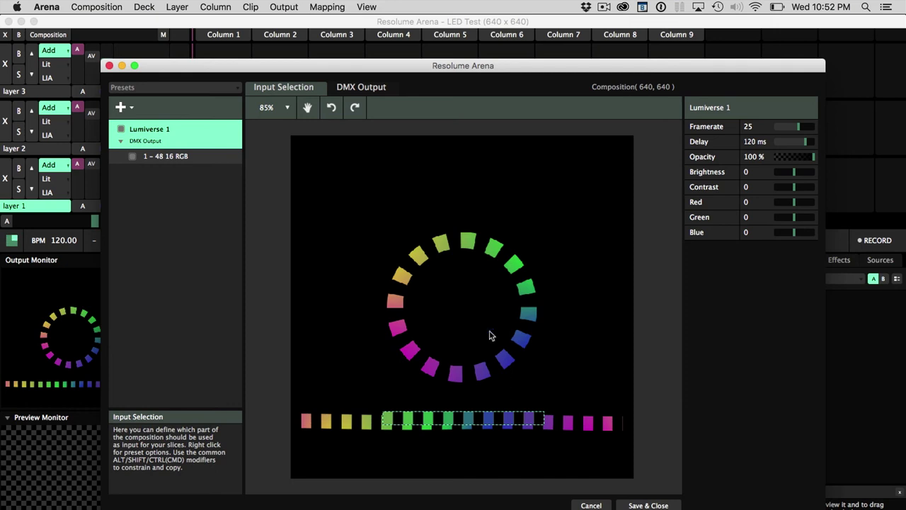
click(493, 425)
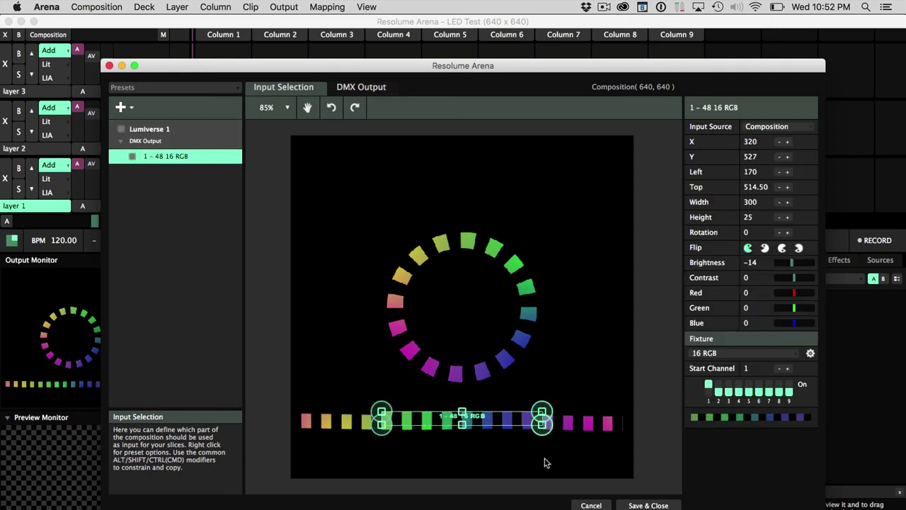
click(744, 353)
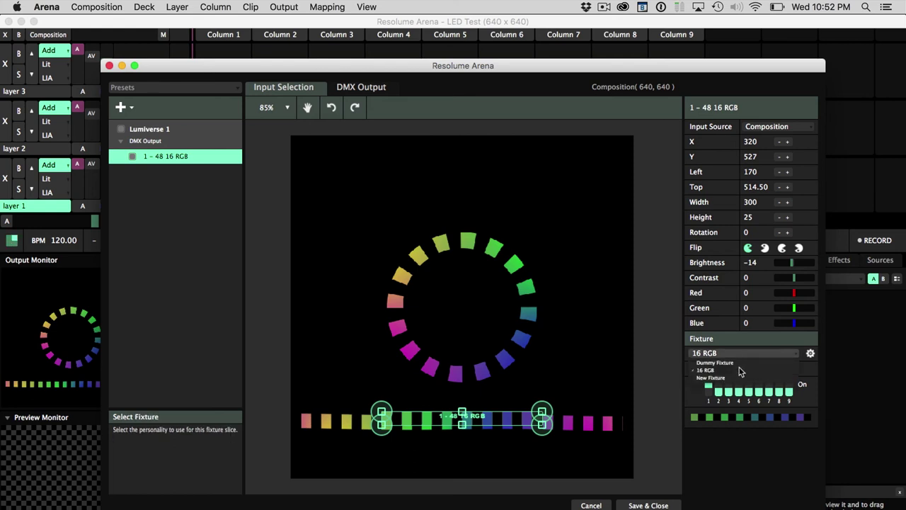
click(716, 375)
Stretch and centre the fixture slice over the bottom row of 16 coloured squares
mouse_move(487, 418)
mouse_down()
mouse_move(461, 422)
mouse_move(469, 422)
mouse_up()
drag(322, 428, 295, 428)
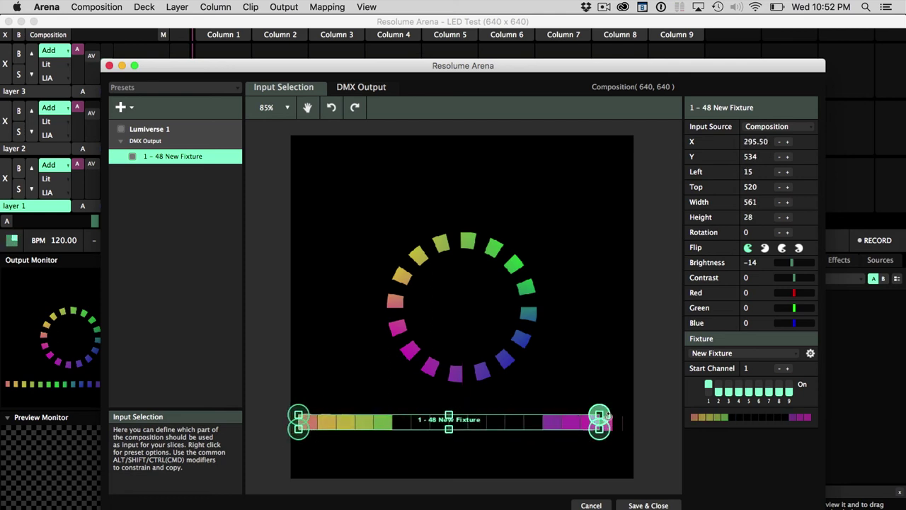
drag(599, 428, 614, 431)
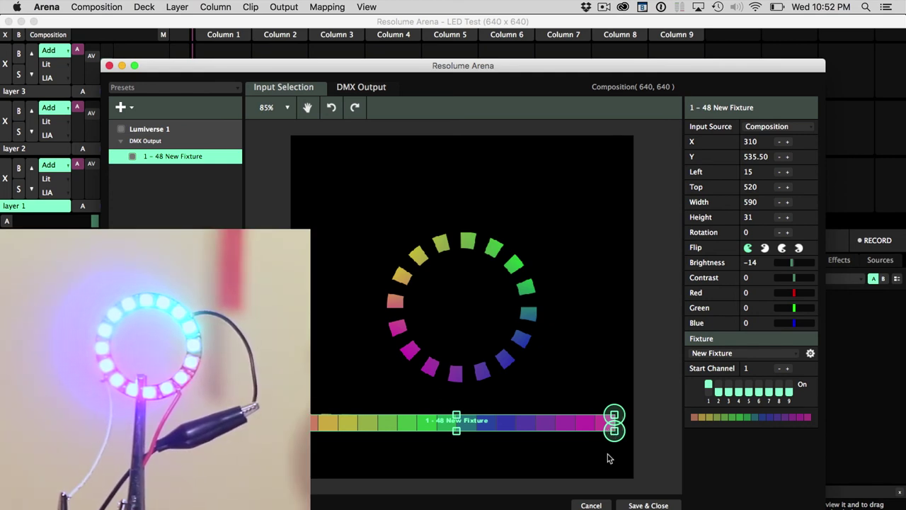
mouse_move(525, 421)
mouse_down()
mouse_move(524, 411)
mouse_move(521, 446)
mouse_move(534, 446)
mouse_move(524, 422)
mouse_up()
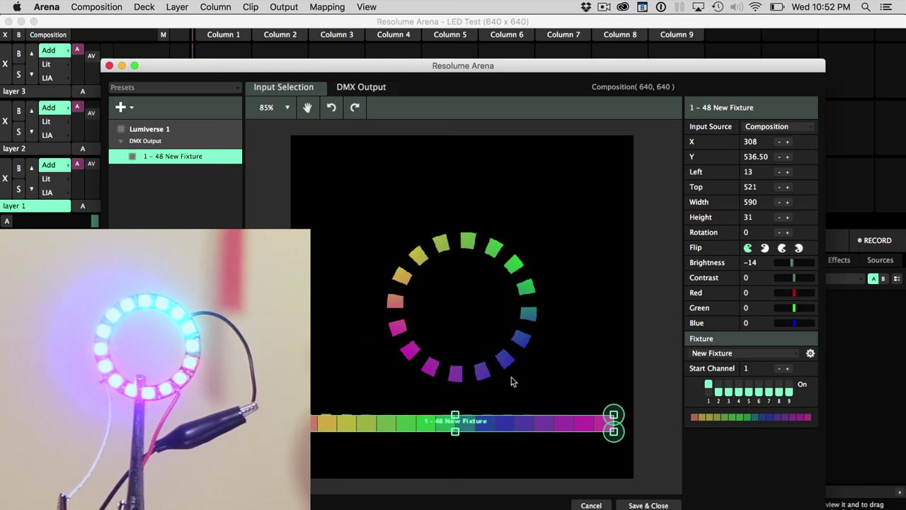
Set New Fixture's Color Space to BRG in the Fixture Editor, then close Advanced Output
click(810, 354)
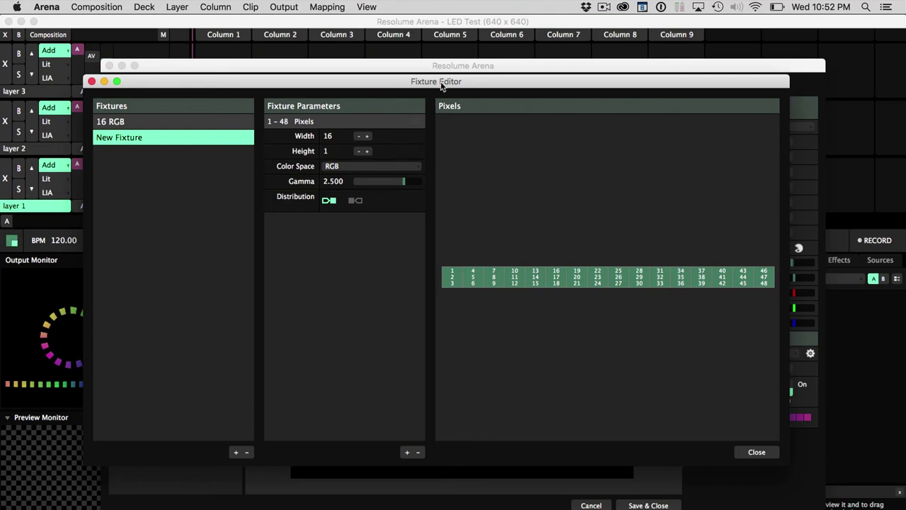
click(757, 452)
drag(150, 71, 457, 242)
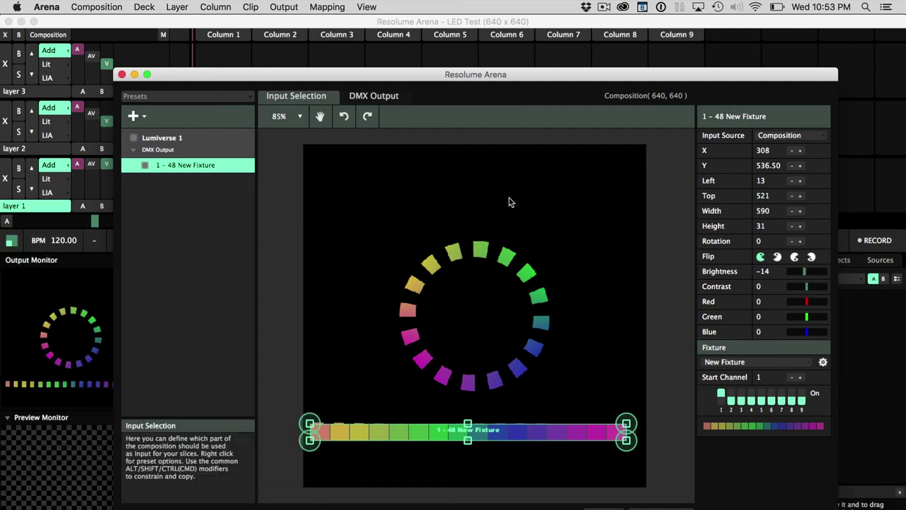
click(823, 362)
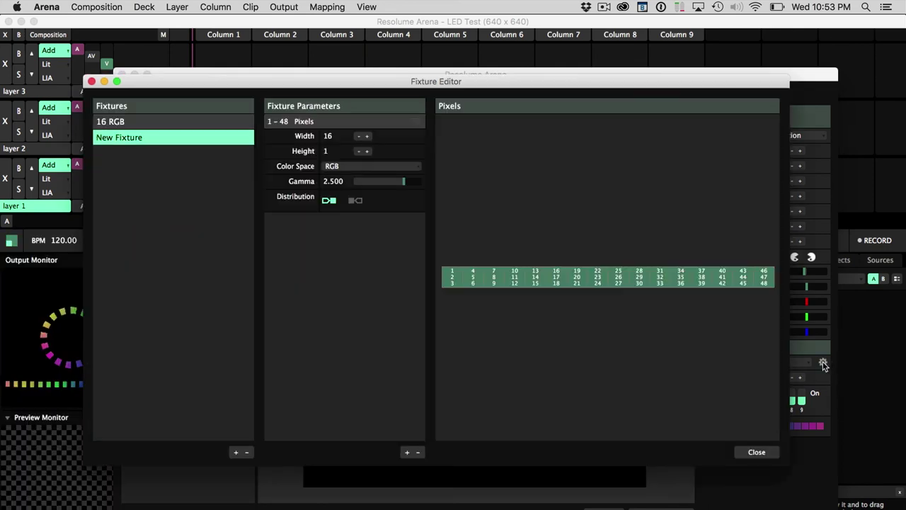
click(347, 166)
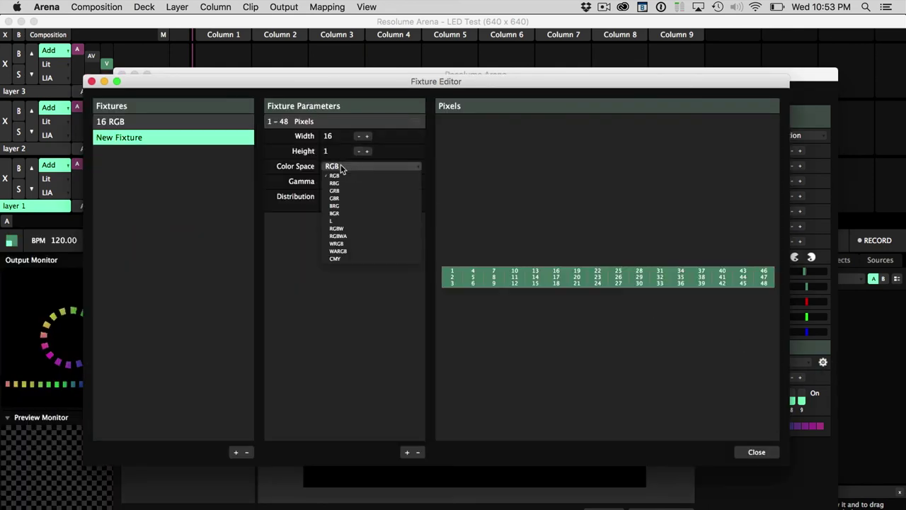
click(354, 206)
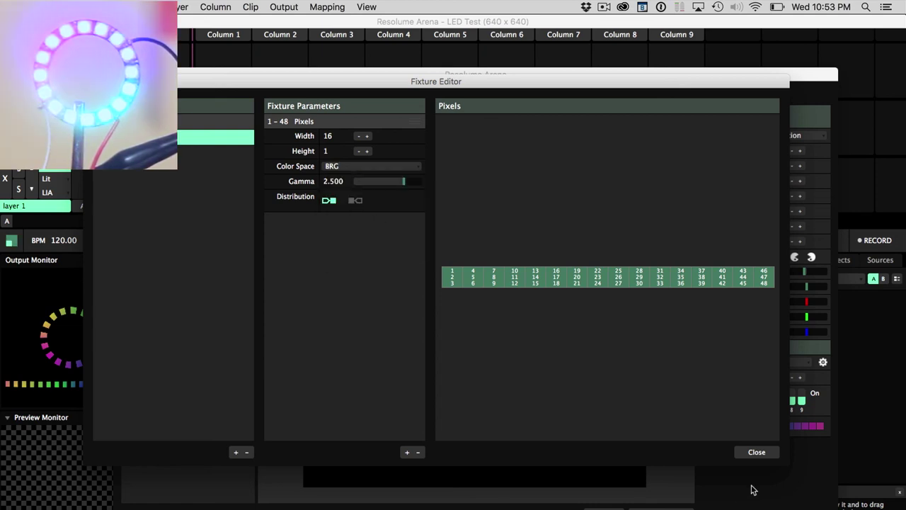
click(756, 452)
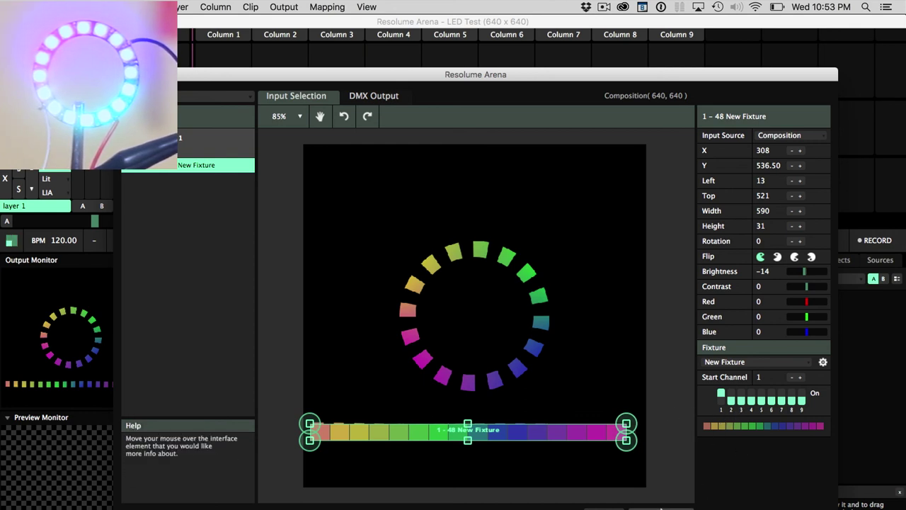
key(super+w)
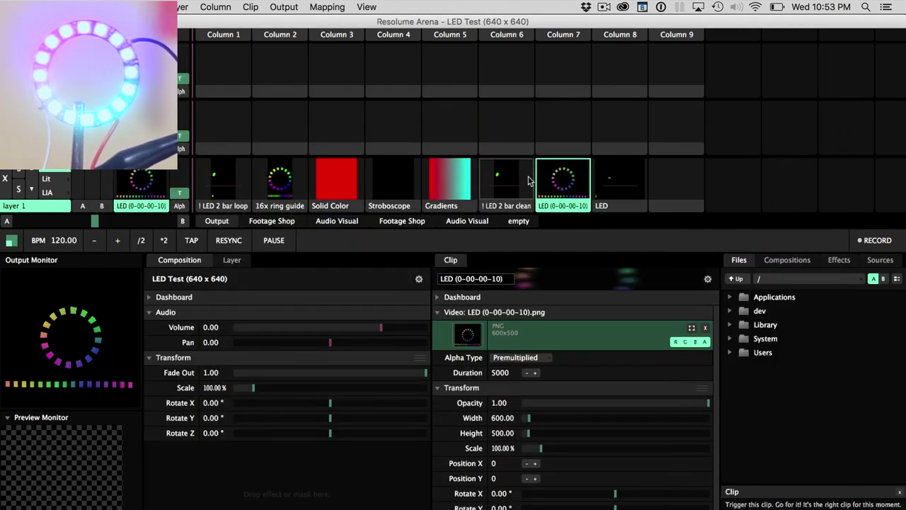
Play the LED clip in Column 8 and select New Fixture in Advanced Output
click(627, 181)
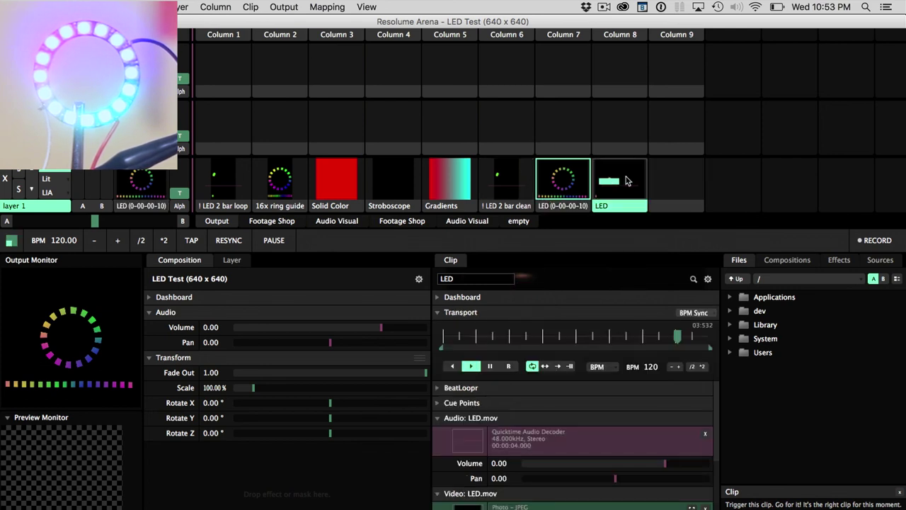
click(627, 181)
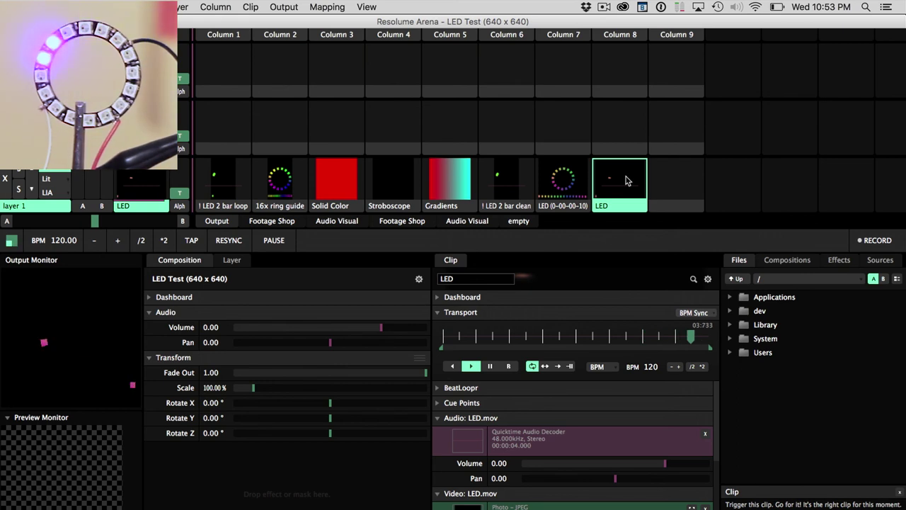
click(284, 7)
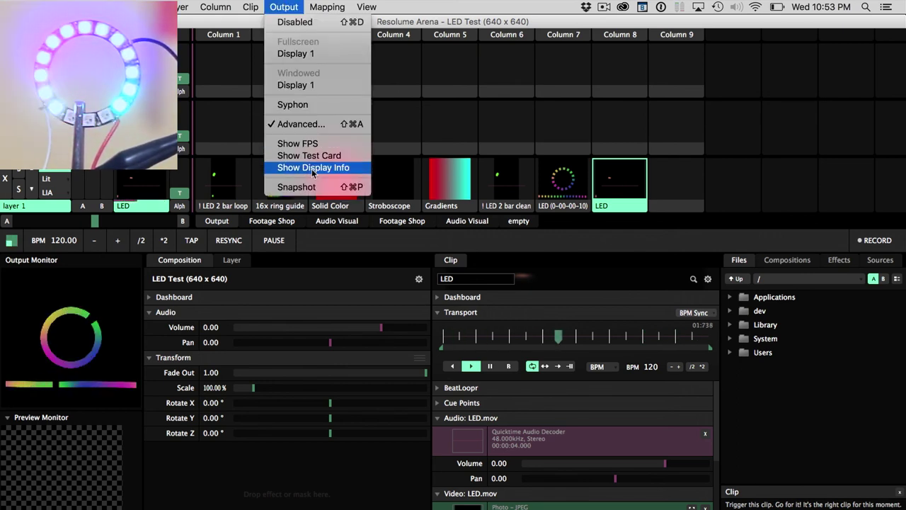
click(320, 123)
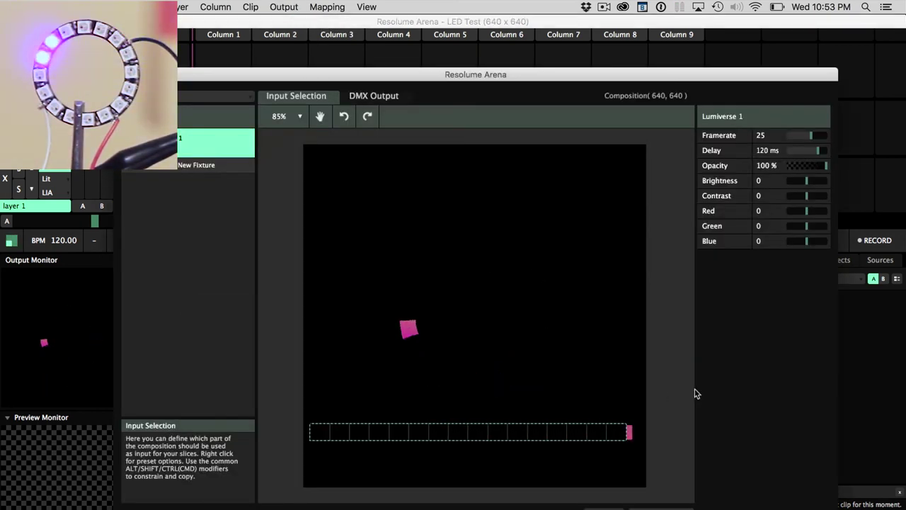
click(150, 169)
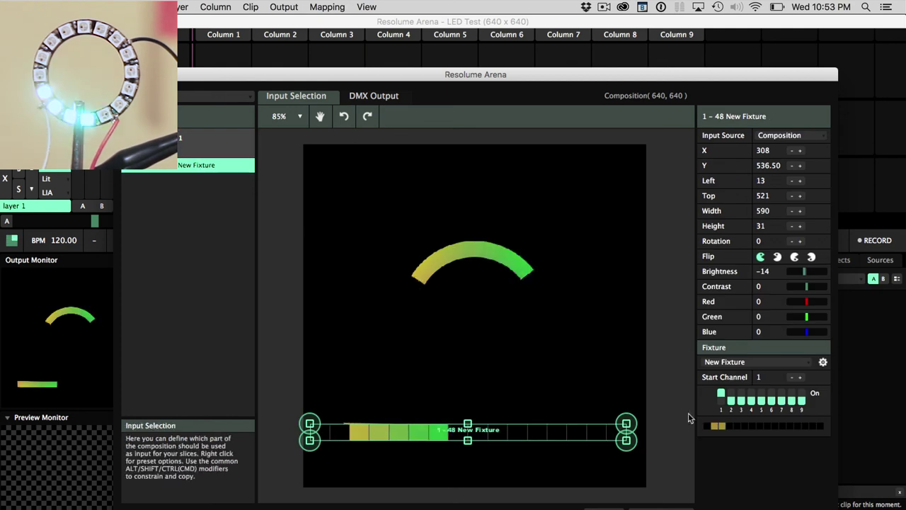
Choose the reversed pixel Distribution in the Fixture Editor and close Advanced Output
click(823, 364)
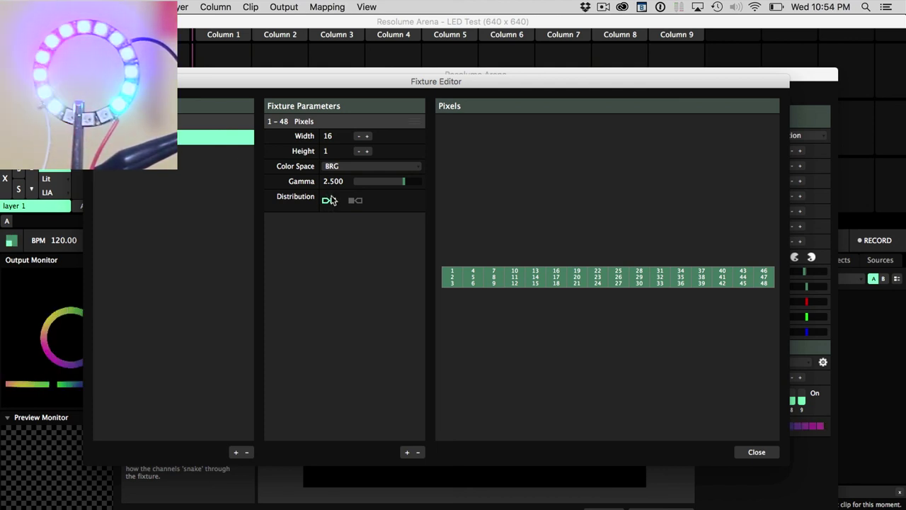
click(357, 203)
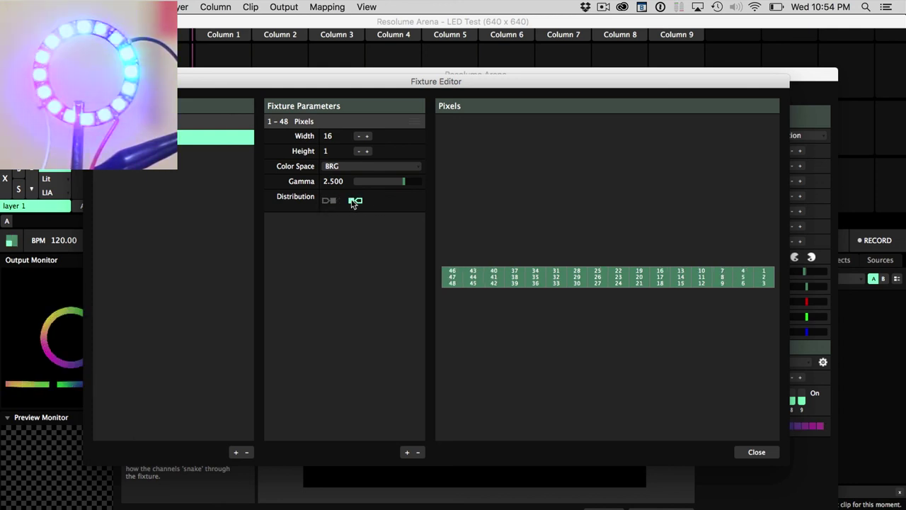
click(752, 453)
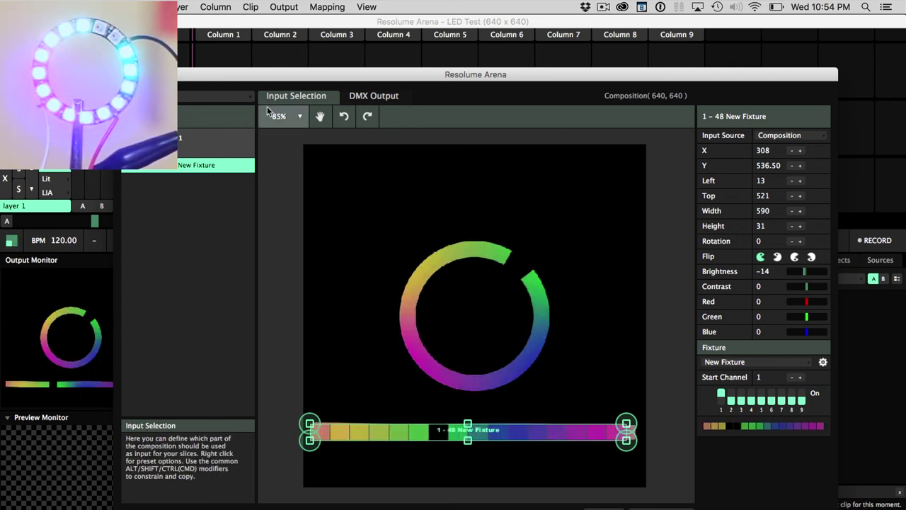
key(super+w)
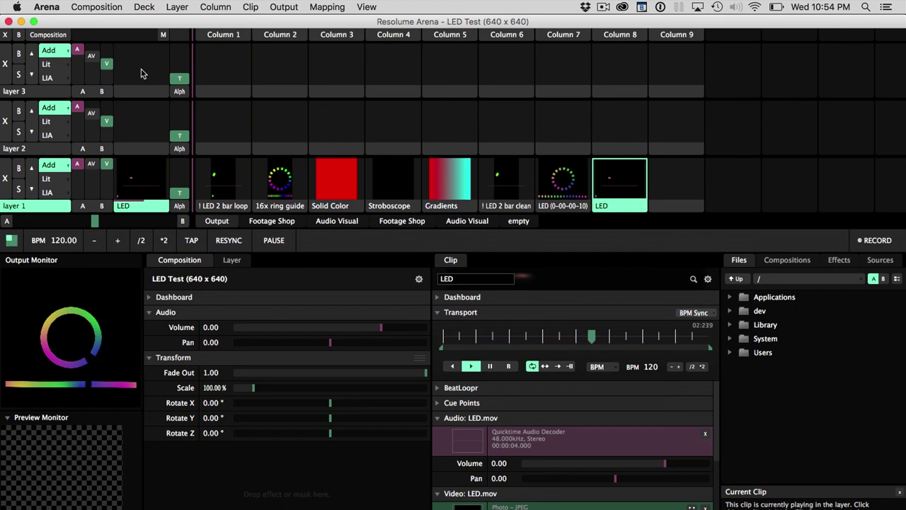
Drag Master Output Delay to 180 ms in Arena's Audio preferences
click(81, 6)
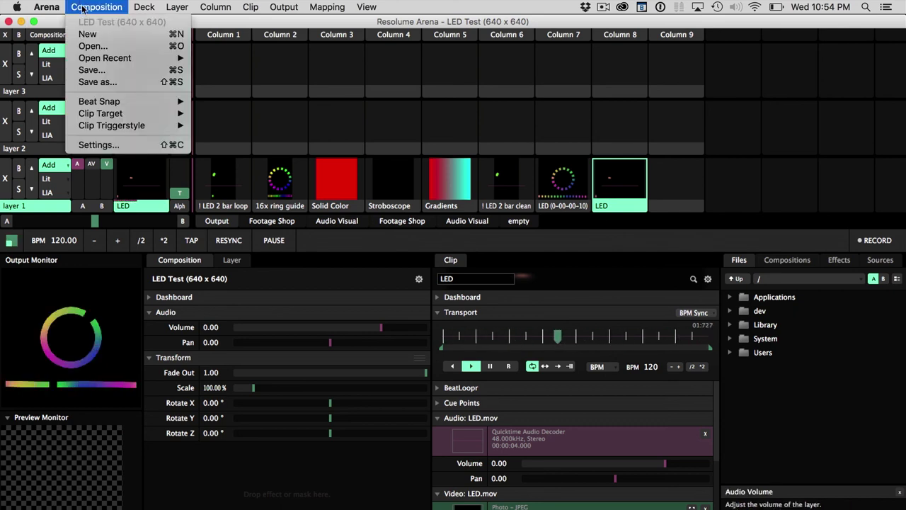
click(71, 20)
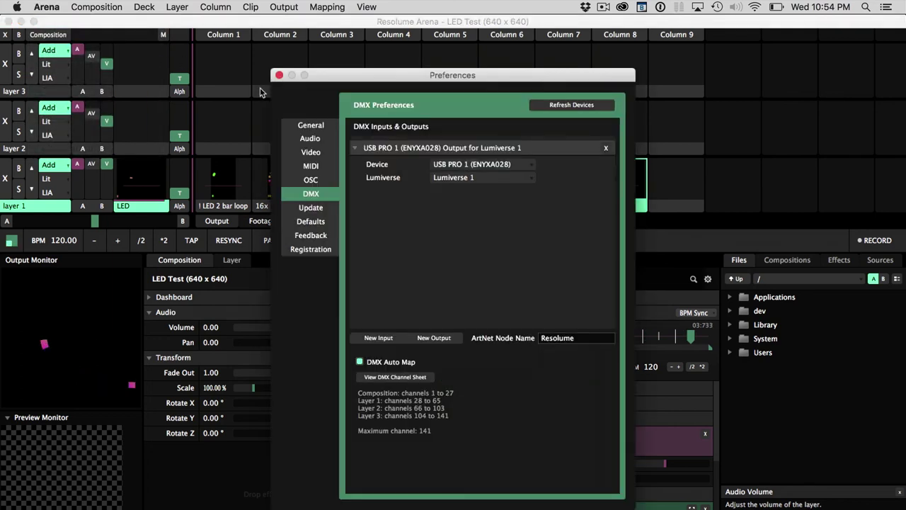
click(309, 138)
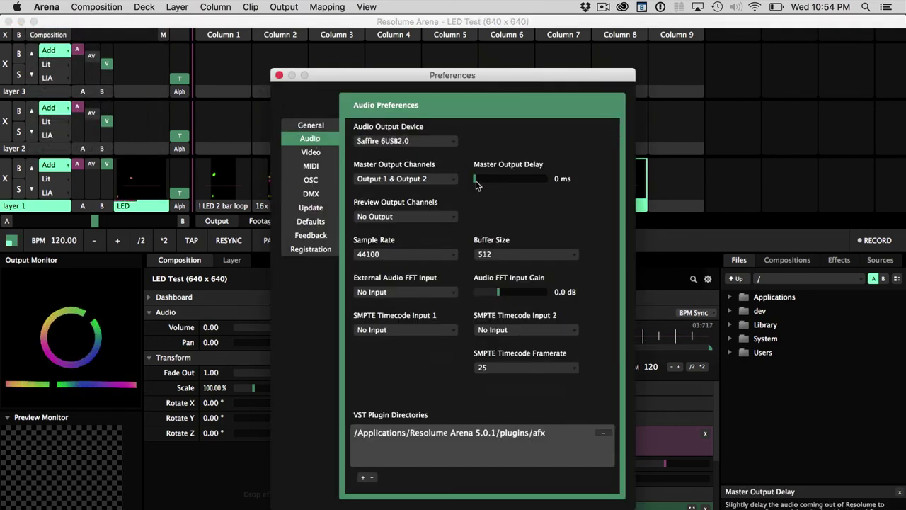
drag(477, 178, 500, 183)
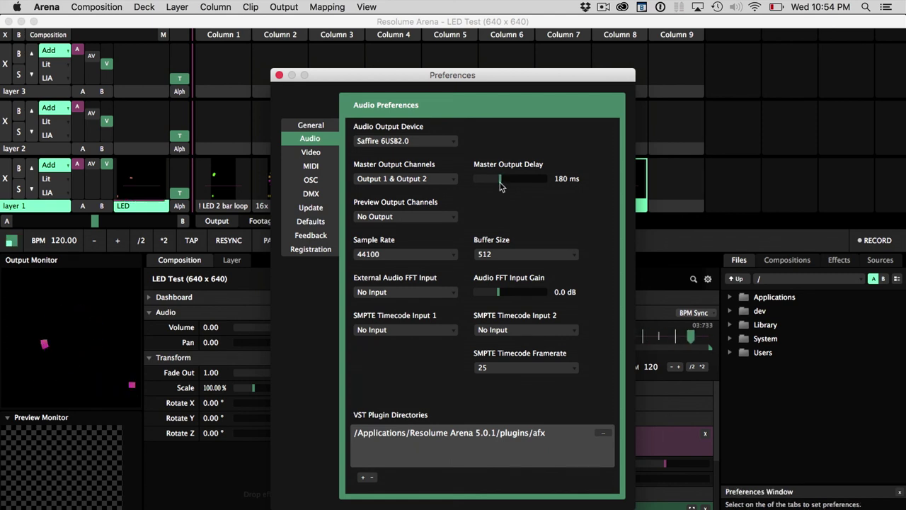
click(279, 76)
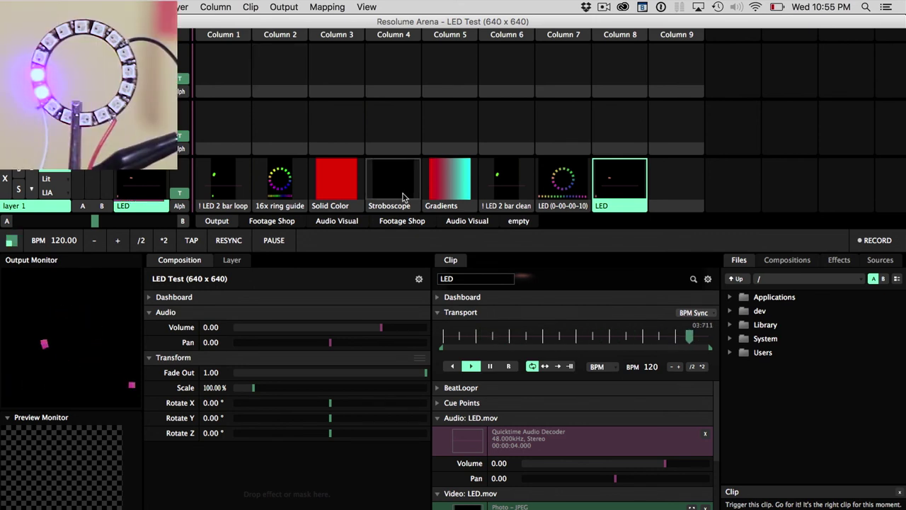
Trigger the Gradients, Stroboscope and ! LED 2 bar loop clips on layer 1 in turn
click(430, 198)
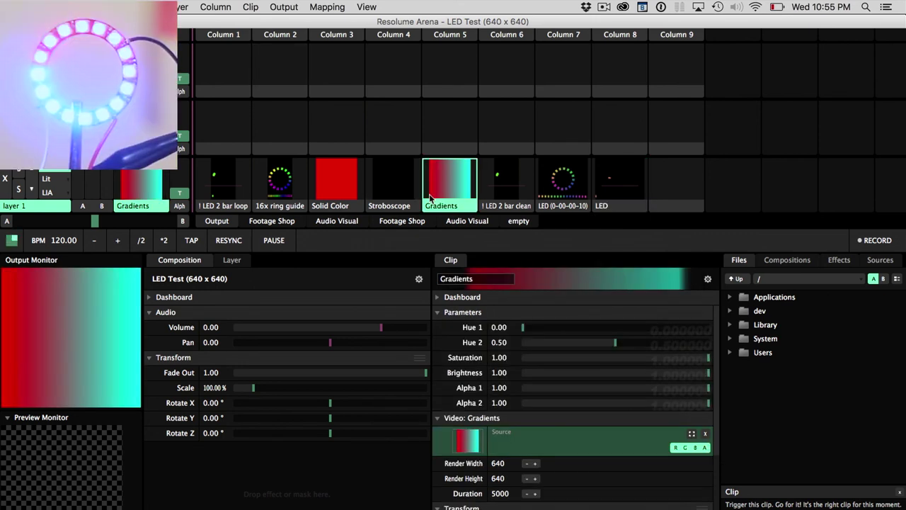
click(383, 184)
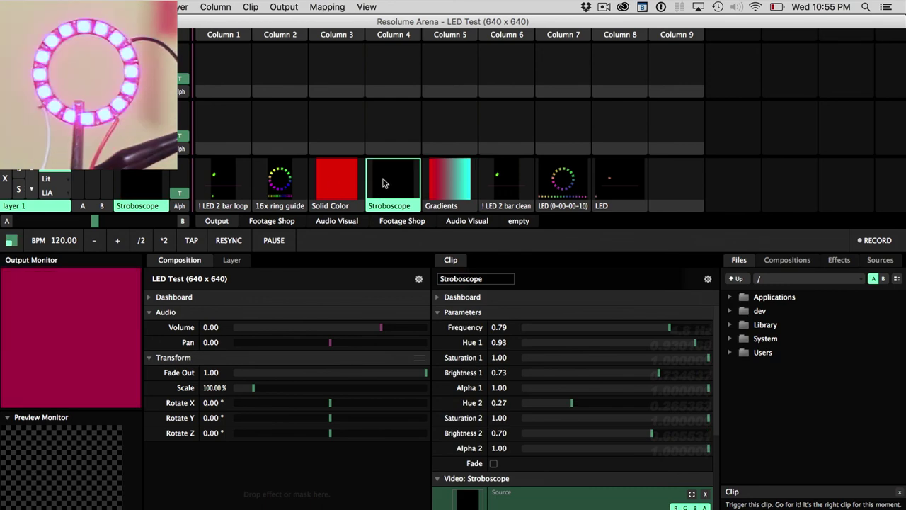
click(235, 171)
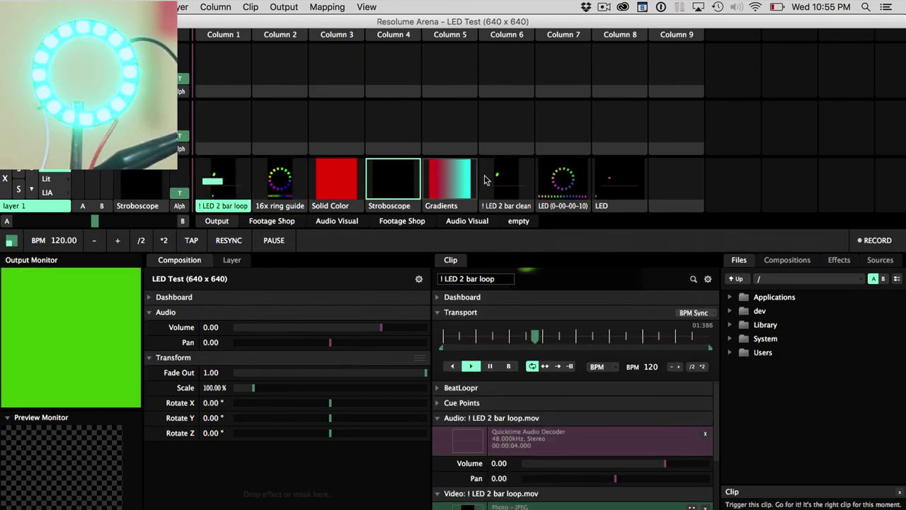